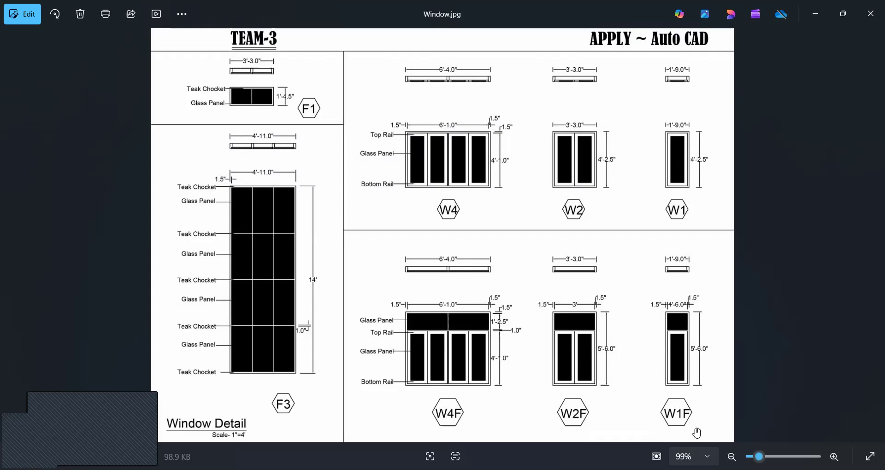
Step: Examine the window detail sheet and the W4F elevation's overall size and frame thickness dimensions
{"action": "scroll", "coordinate": [669, 419], "scroll_direction": "up", "scroll_amount": 3}
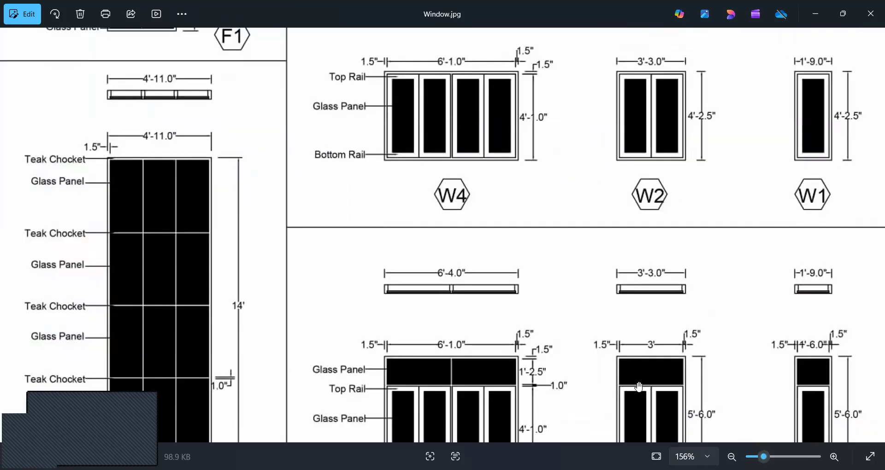
{"action": "scroll", "coordinate": [685, 382], "scroll_direction": "down", "scroll_amount": 5}
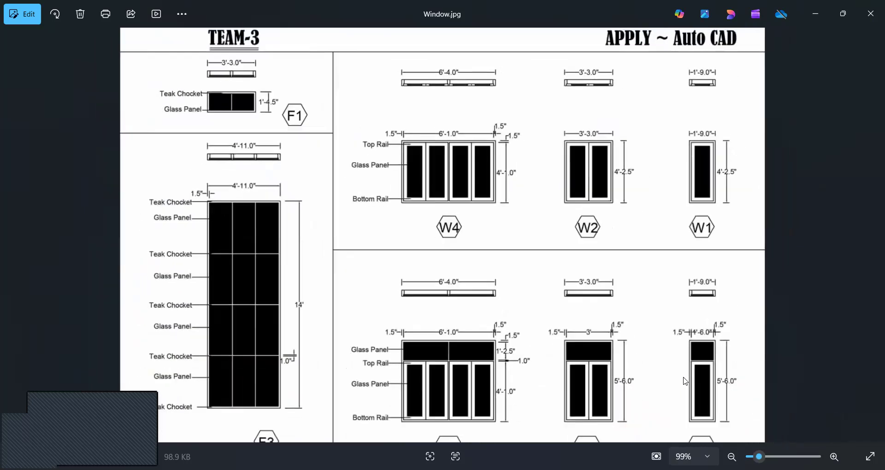
{"action": "scroll", "coordinate": [576, 362], "scroll_direction": "up", "scroll_amount": 5}
{"action": "scroll", "coordinate": [617, 359], "scroll_direction": "up", "scroll_amount": 1}
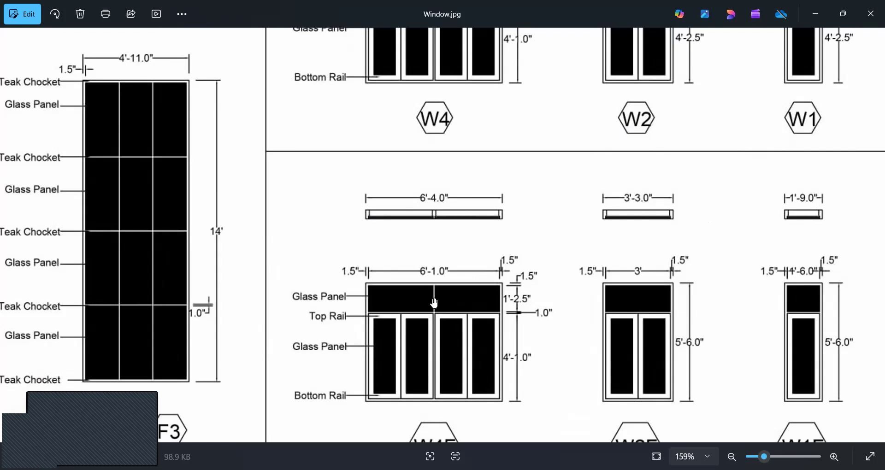
{"action": "scroll", "coordinate": [435, 316], "scroll_direction": "up", "scroll_amount": 4}
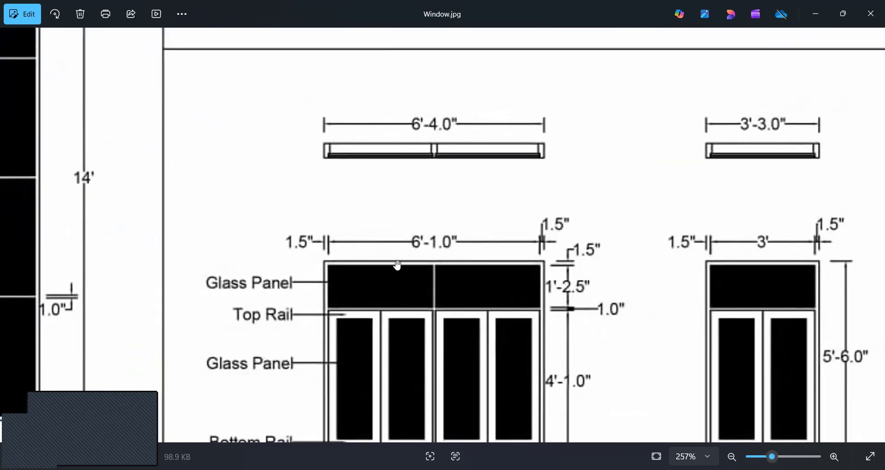
{"action": "scroll", "coordinate": [560, 297], "scroll_direction": "down", "scroll_amount": 2}
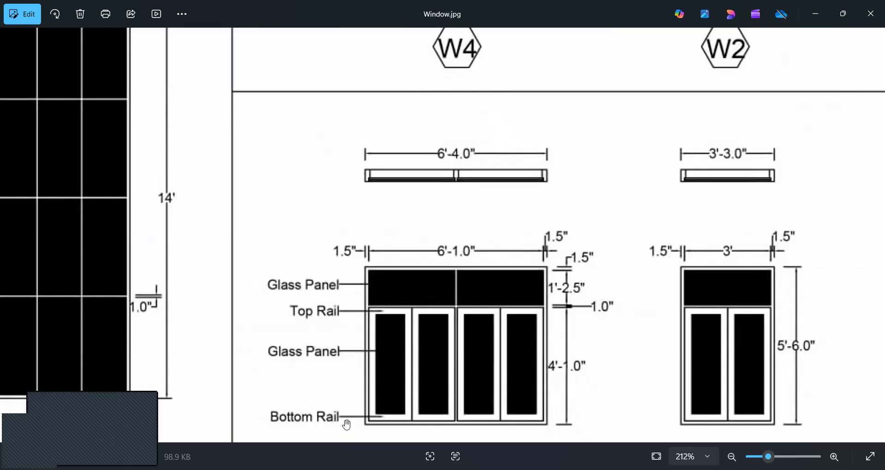
{"action": "scroll", "coordinate": [419, 280], "scroll_direction": "up", "scroll_amount": 5}
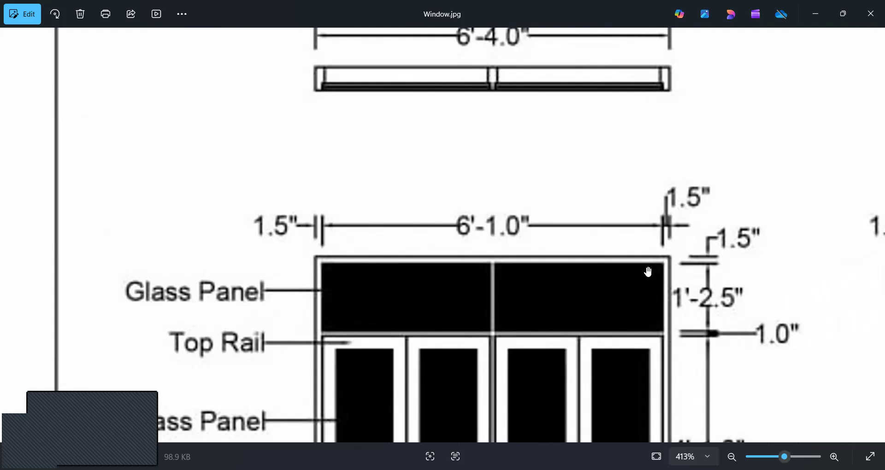
{"action": "scroll", "coordinate": [655, 266], "scroll_direction": "up", "scroll_amount": 4}
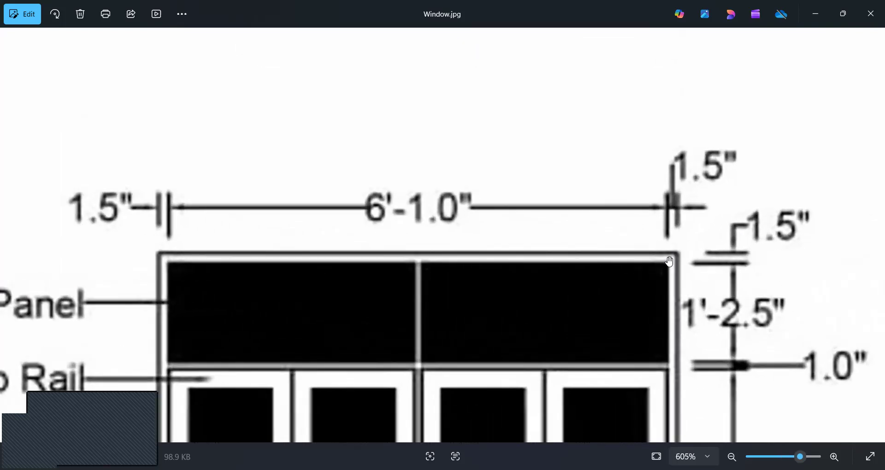
Step: Examine the W4F window's centre mullion, the bar under the upper glass panels, and the vertical dimensions
{"action": "scroll", "coordinate": [666, 259], "scroll_direction": "down", "scroll_amount": 6}
{"action": "scroll", "coordinate": [536, 278], "scroll_direction": "up", "scroll_amount": 2}
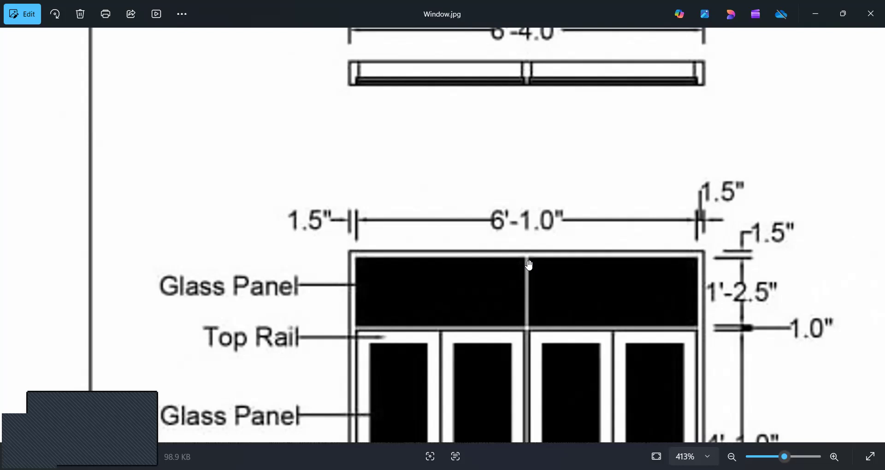
{"action": "scroll", "coordinate": [529, 268], "scroll_direction": "up", "scroll_amount": 5}
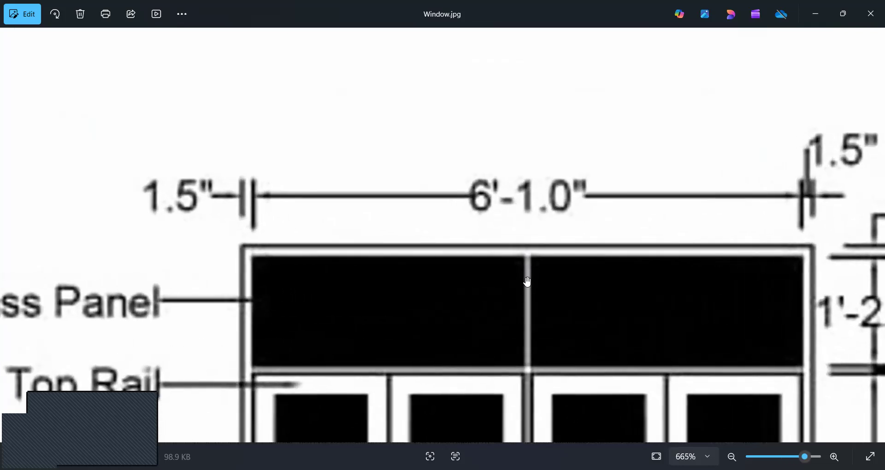
{"action": "scroll", "coordinate": [527, 283], "scroll_direction": "down", "scroll_amount": 5}
{"action": "scroll", "coordinate": [461, 263], "scroll_direction": "down", "scroll_amount": 2}
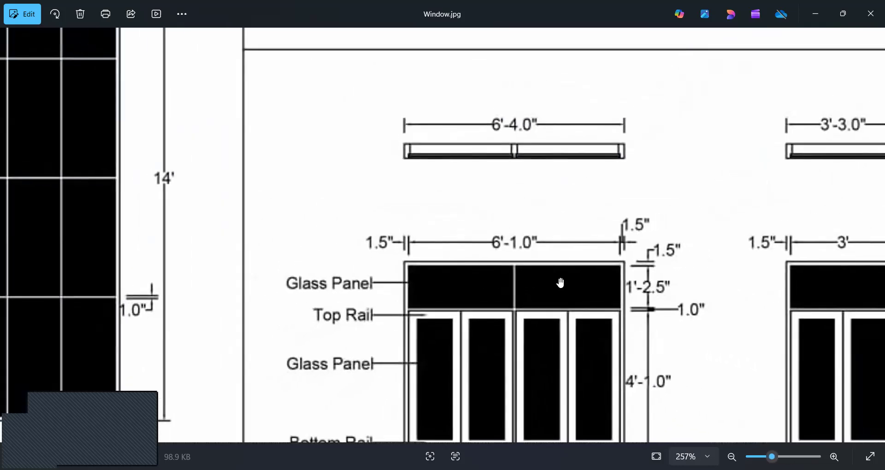
{"action": "scroll", "coordinate": [510, 304], "scroll_direction": "up", "scroll_amount": 5}
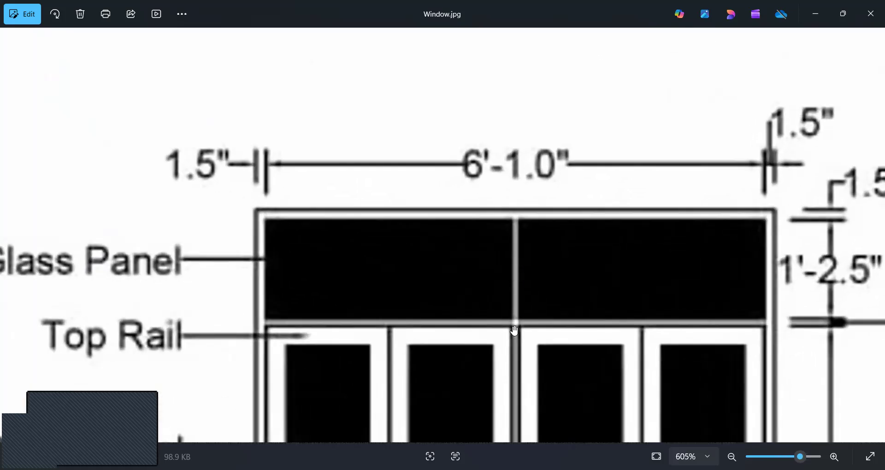
{"action": "scroll", "coordinate": [518, 376], "scroll_direction": "down", "scroll_amount": 1}
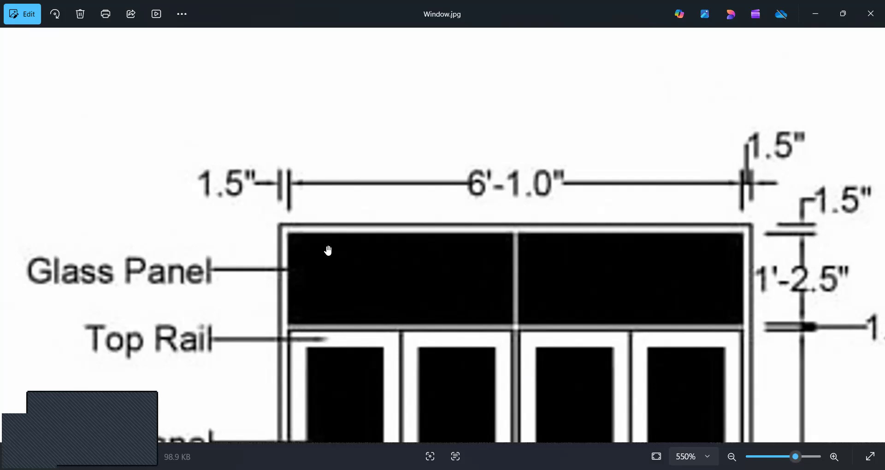
{"action": "scroll", "coordinate": [656, 265], "scroll_direction": "down", "scroll_amount": 4}
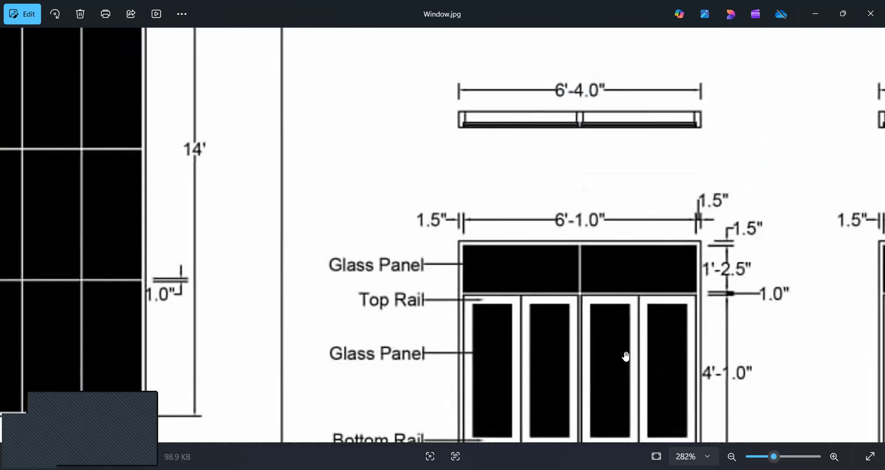
{"action": "scroll", "coordinate": [627, 368], "scroll_direction": "down", "scroll_amount": 2}
{"action": "scroll", "coordinate": [627, 401], "scroll_direction": "up", "scroll_amount": 4}
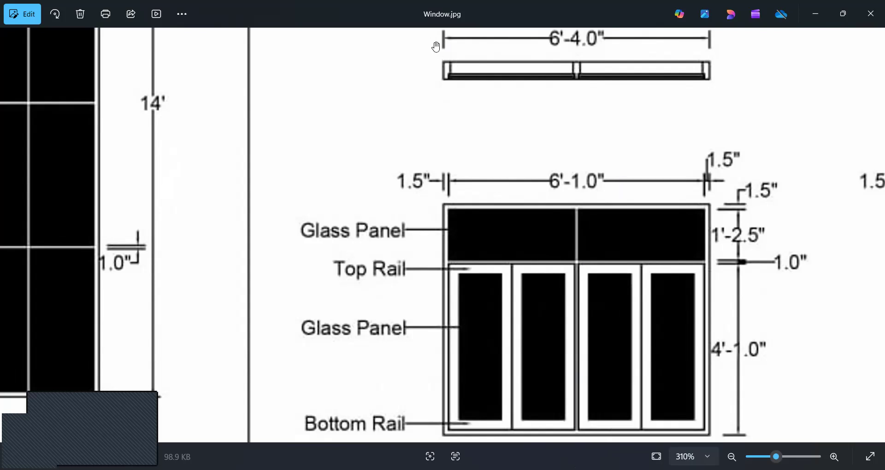
{"action": "scroll", "coordinate": [793, 230], "scroll_direction": "down", "scroll_amount": 3}
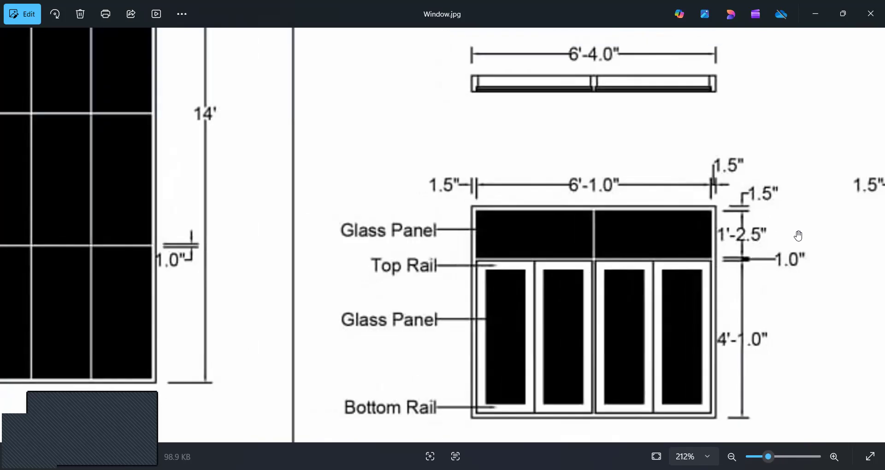
{"action": "scroll", "coordinate": [799, 238], "scroll_direction": "up", "scroll_amount": 2}
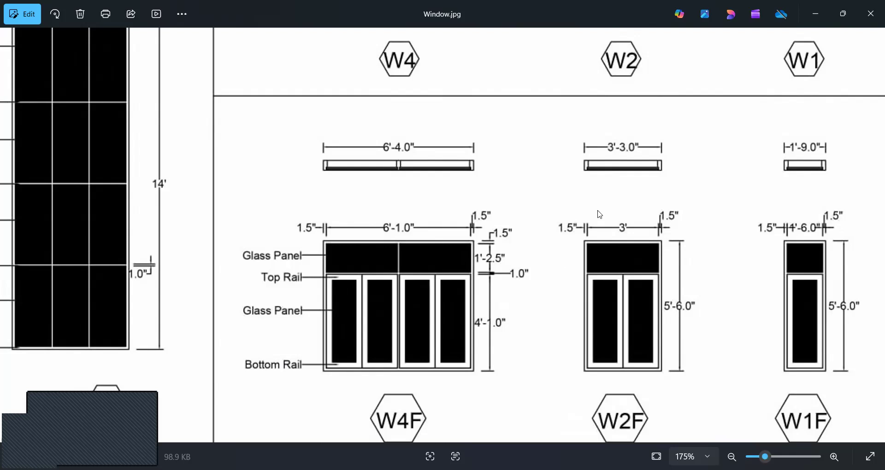
Step: Switch to 3ds Max, clear the selection and maximize the Front viewport over an empty area
{"action": "key", "text": "alt+Tab"}
{"action": "left_click", "coordinate": [613, 201]}
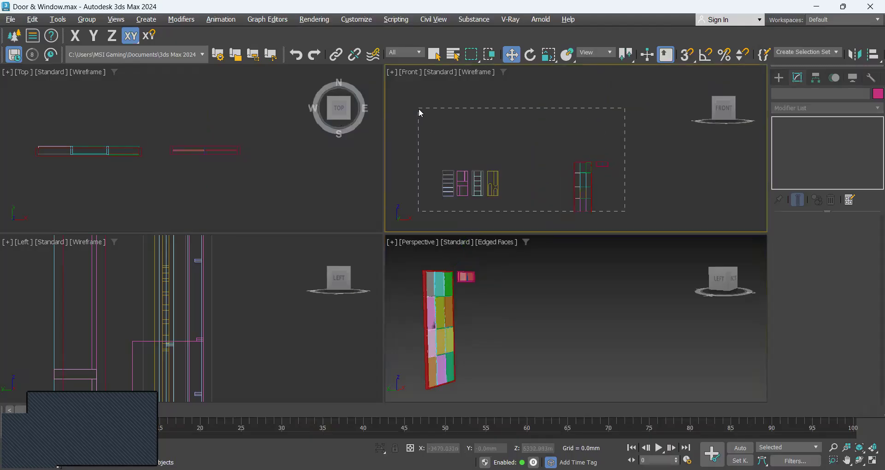
{"action": "left_click_drag", "start_coordinate": [419, 109], "coordinate": [419, 110]}
{"action": "right_click", "coordinate": [476, 148]}
{"action": "left_click", "coordinate": [522, 118]}
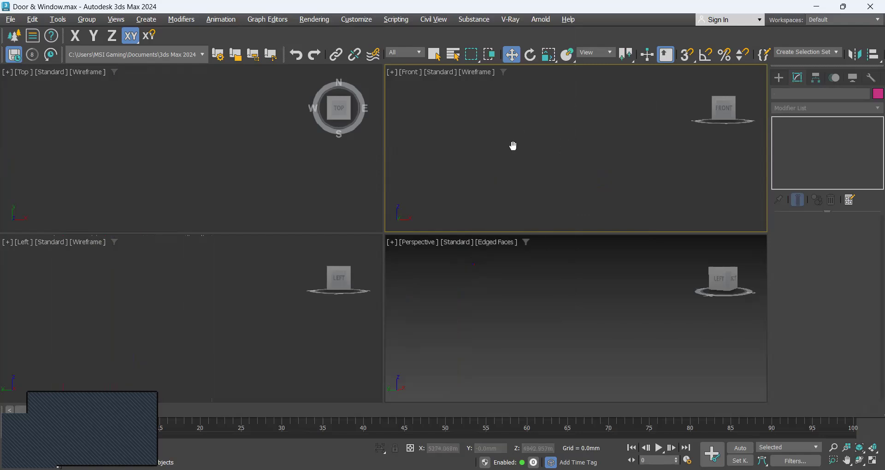
{"action": "key", "text": "alt+w"}
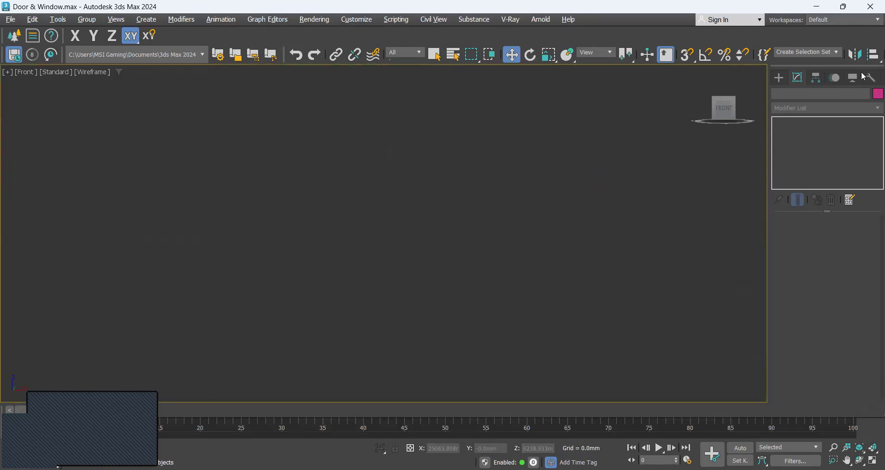
Step: Draw a WRectangle extended spline about 7985 mm long, 5876 mm wide and 351 mm thick in the Front view
{"action": "left_click", "coordinate": [782, 79]}
{"action": "left_click", "coordinate": [794, 110]}
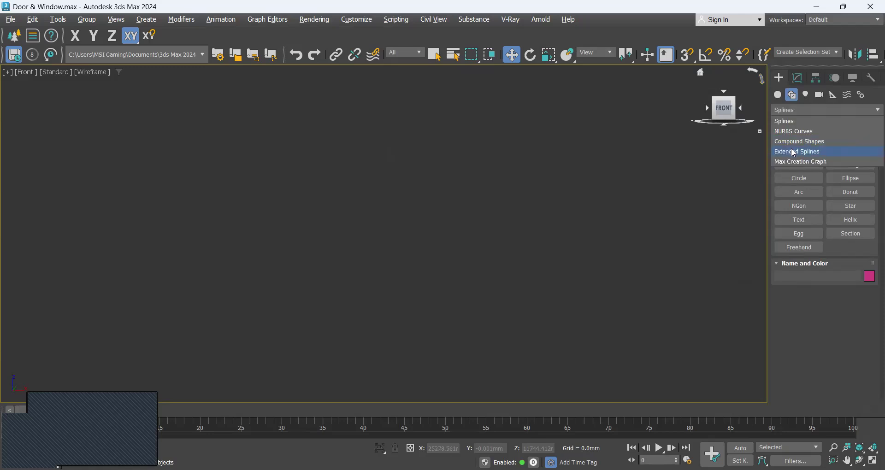
{"action": "left_click", "coordinate": [794, 152]}
{"action": "left_click", "coordinate": [798, 165]}
{"action": "mouse_move", "coordinate": [305, 123]}
{"action": "left_mouse_down"}
{"action": "mouse_move", "coordinate": [360, 205]}
{"action": "mouse_move", "coordinate": [447, 297]}
{"action": "mouse_move", "coordinate": [444, 312]}
{"action": "left_mouse_up"}
{"action": "left_click", "coordinate": [439, 304]}
{"action": "key", "text": "w"}
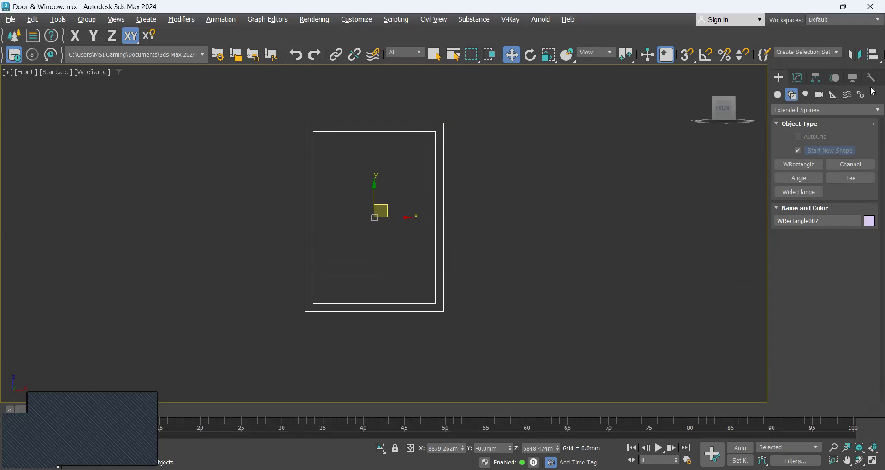
{"action": "scroll", "coordinate": [430, 140], "scroll_direction": "up", "scroll_amount": 2}
{"action": "scroll", "coordinate": [467, 114], "scroll_direction": "down", "scroll_amount": 2}
Step: Set the WRectangle frame's length to 5'6" (1676.4 mm), width to 6'4" (1930.4 mm) and thickness to 1.5" (38.1 mm)
{"action": "left_click", "coordinate": [800, 78]}
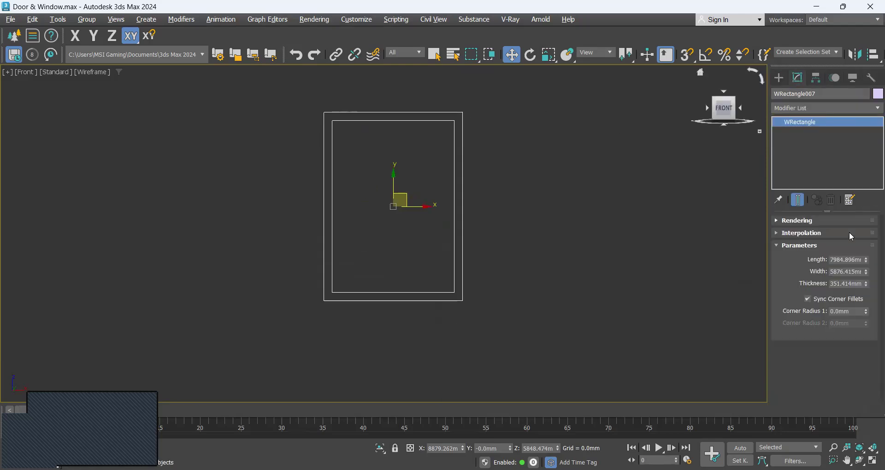
{"action": "left_click_drag", "start_coordinate": [869, 262], "coordinate": [871, 261]}
{"action": "type", "text": "8"}
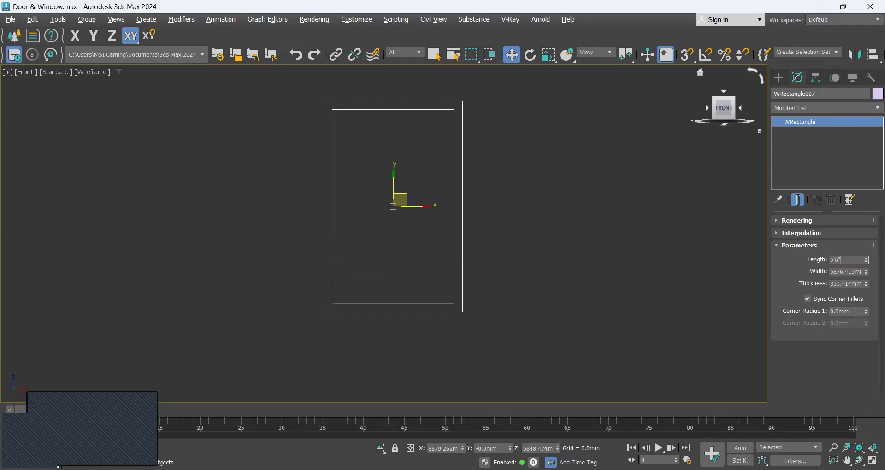
{"action": "type", "text": "5'6\""}
{"action": "key", "text": "Tab"}
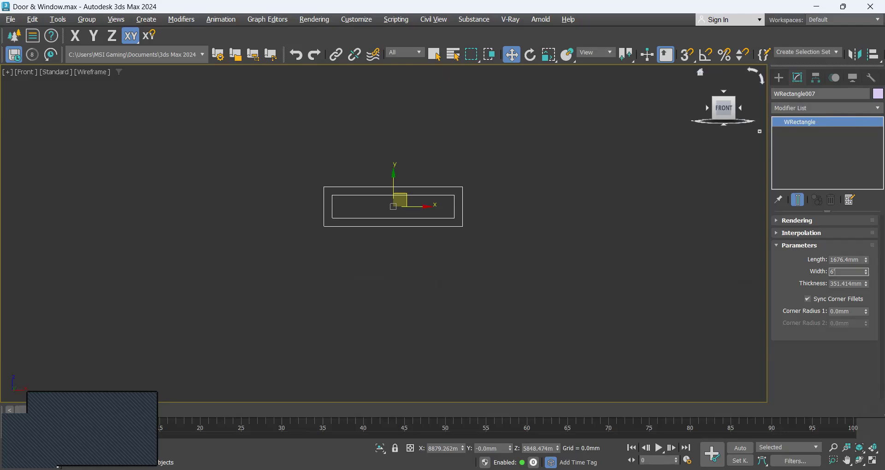
{"action": "key", "text": "Tab"}
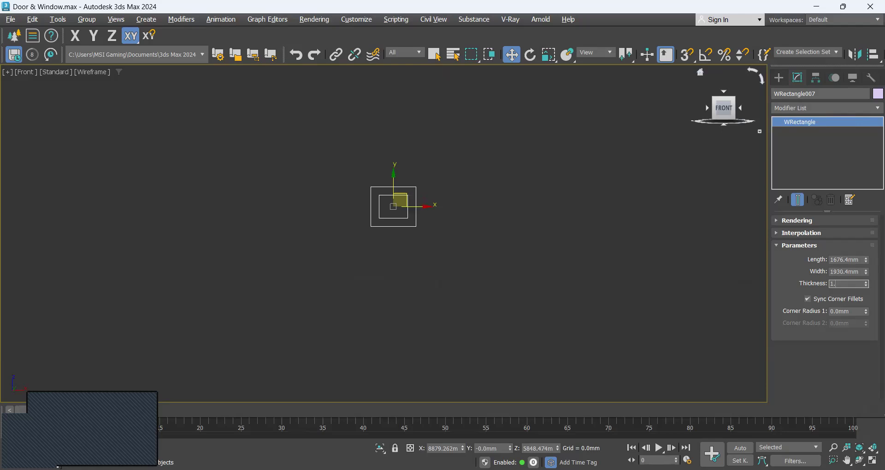
{"action": "key", "text": "Return"}
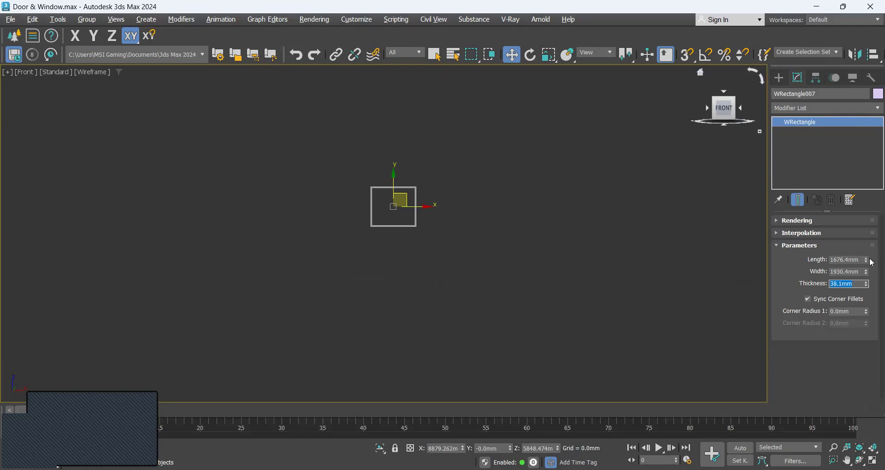
{"action": "scroll", "coordinate": [454, 195], "scroll_direction": "up", "scroll_amount": 4}
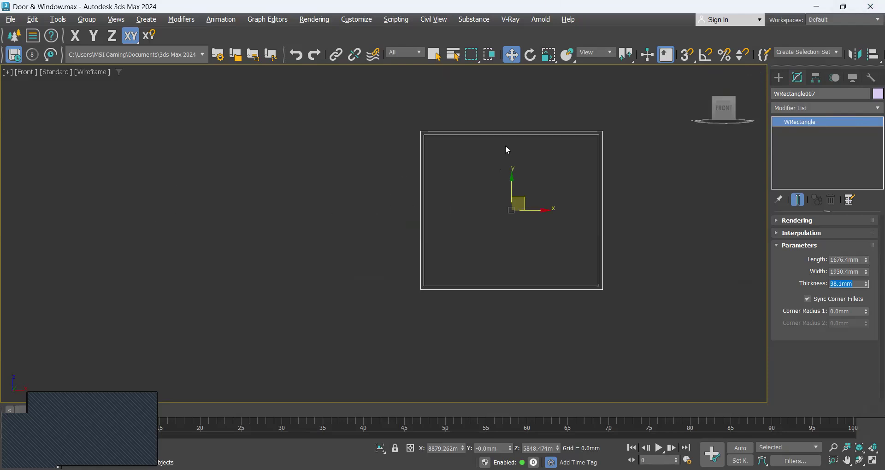
Step: With snapping on for Endpoint and Midpoint, draw a Rectangle spline between opposite inner corners of the window frame
{"action": "left_click", "coordinate": [779, 78]}
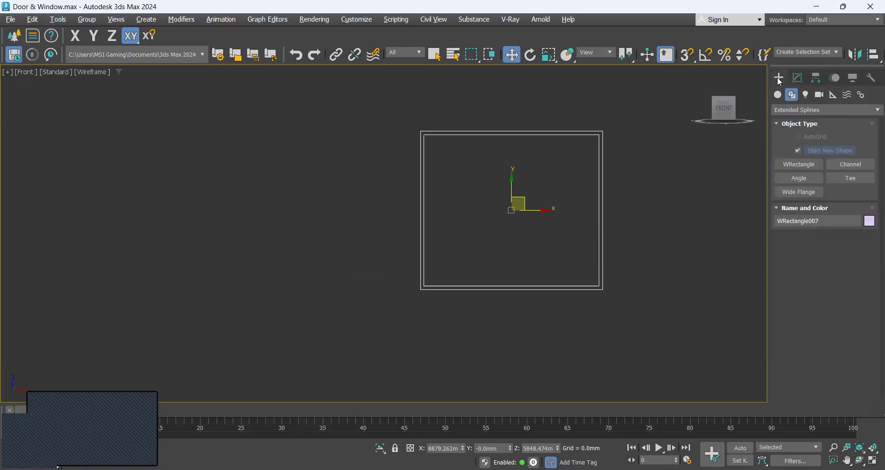
{"action": "left_click", "coordinate": [799, 109]}
{"action": "left_click", "coordinate": [796, 128]}
{"action": "left_click", "coordinate": [851, 164]}
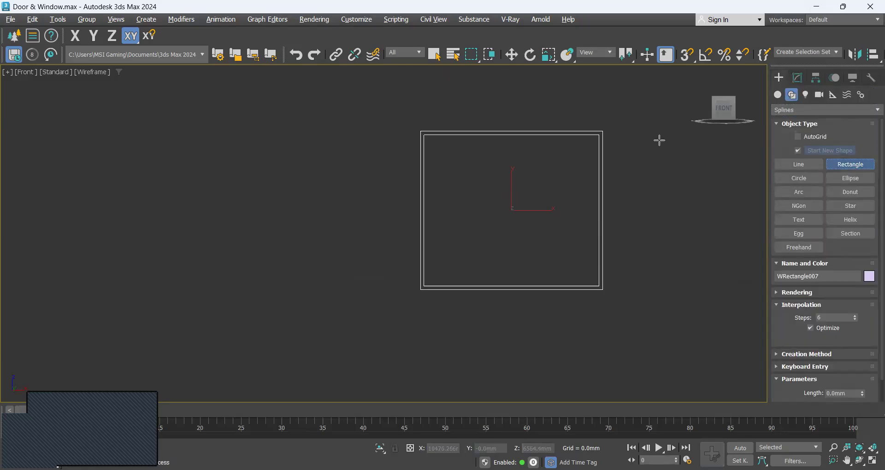
{"action": "right_click", "coordinate": [686, 55]}
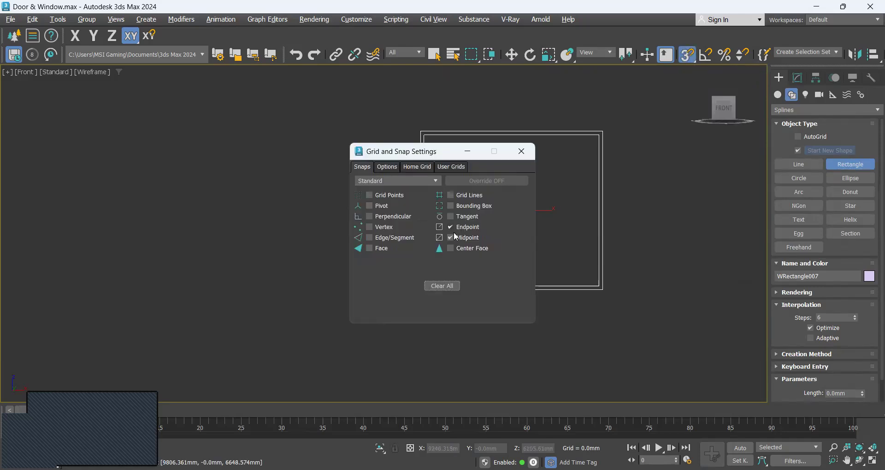
{"action": "left_click", "coordinate": [525, 156]}
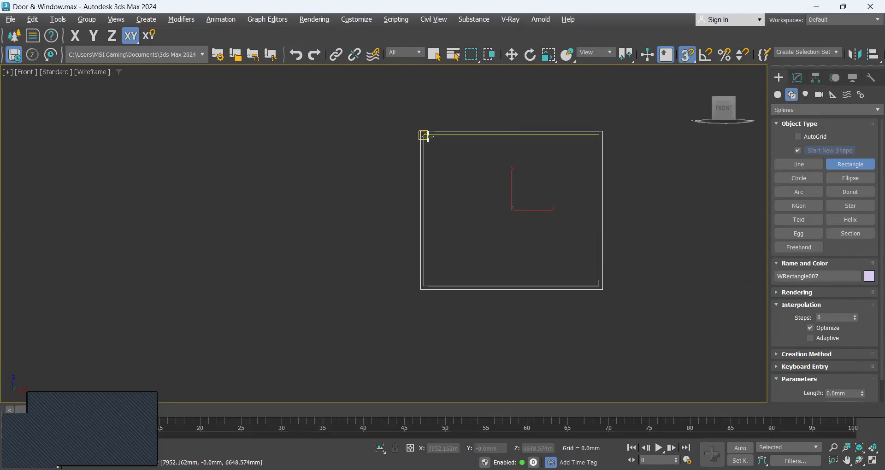
{"action": "left_click_drag", "start_coordinate": [430, 142], "coordinate": [594, 279]}
{"action": "key", "text": "w"}
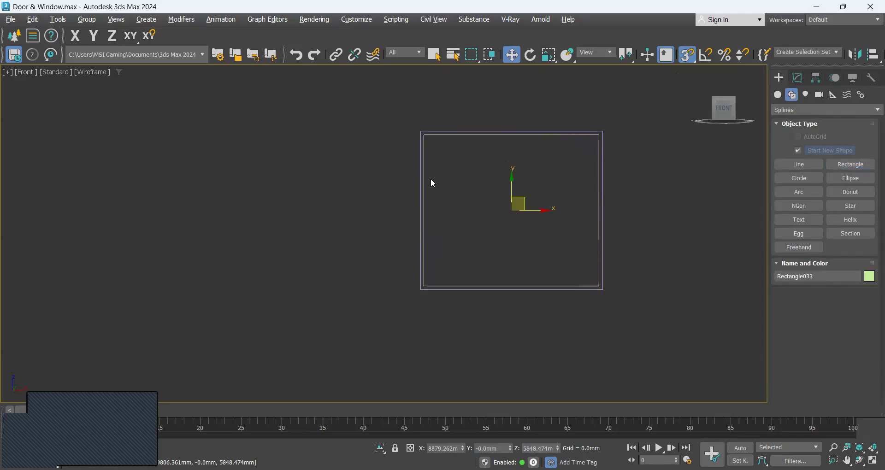
Step: Set the width of the rectangle inside the frame to 1" (25.4 mm) for the centre mullion, and clear the selection
{"action": "left_click", "coordinate": [798, 78]}
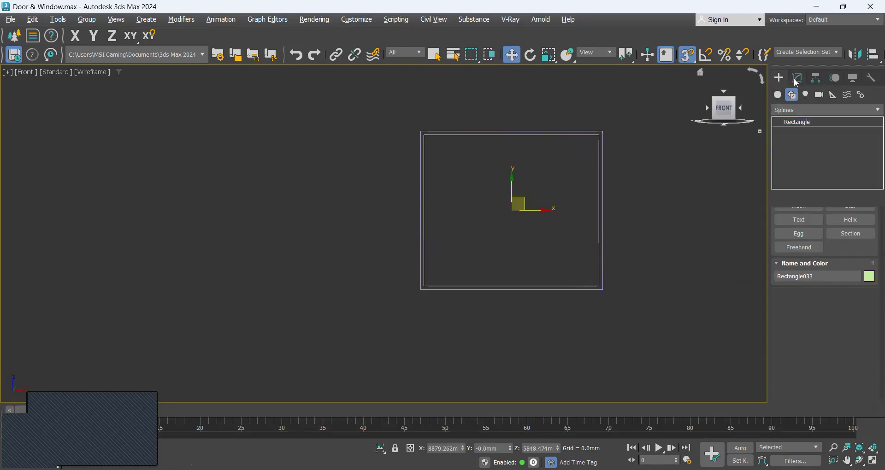
{"action": "left_click_drag", "start_coordinate": [865, 312], "coordinate": [864, 297]}
{"action": "left_click", "coordinate": [859, 310]}
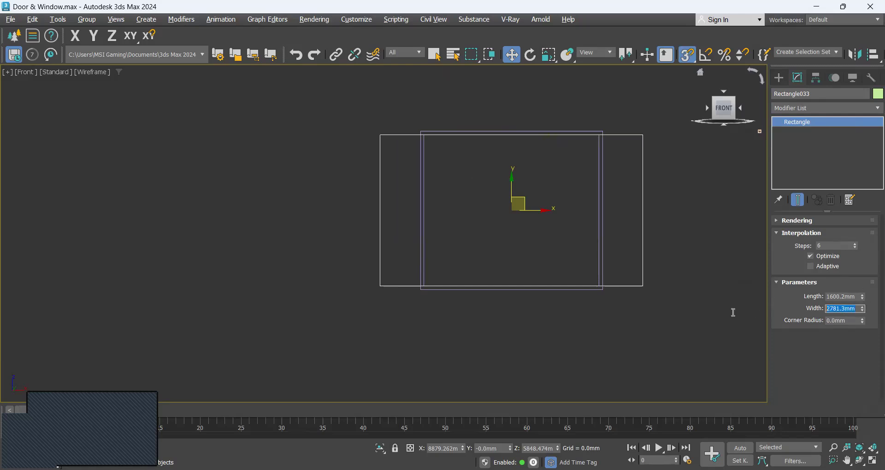
{"action": "type", "text": "1"}
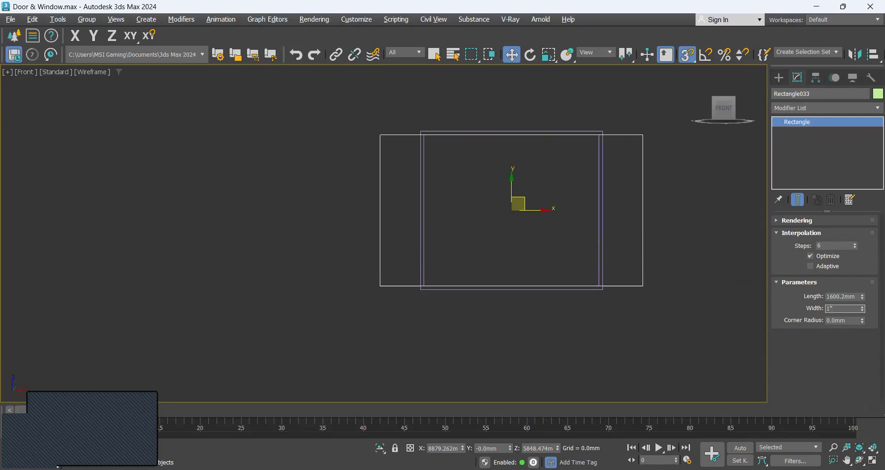
{"action": "type", "text": "\""}
{"action": "key", "text": "Return"}
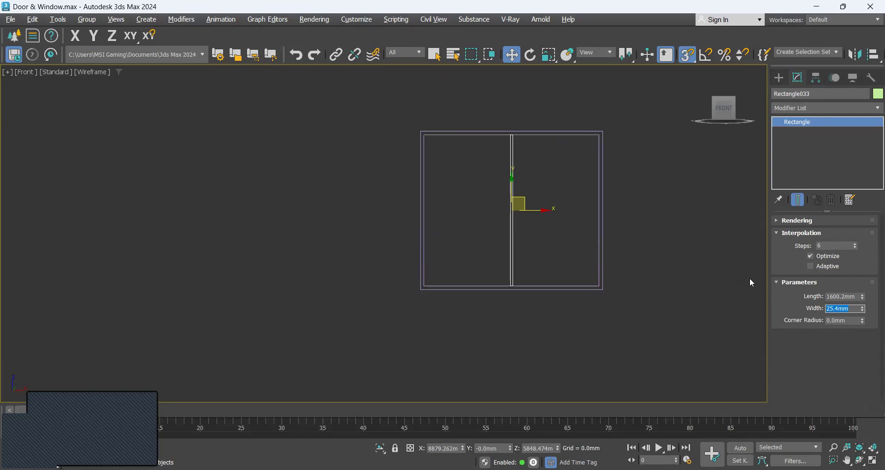
{"action": "left_click", "coordinate": [614, 295]}
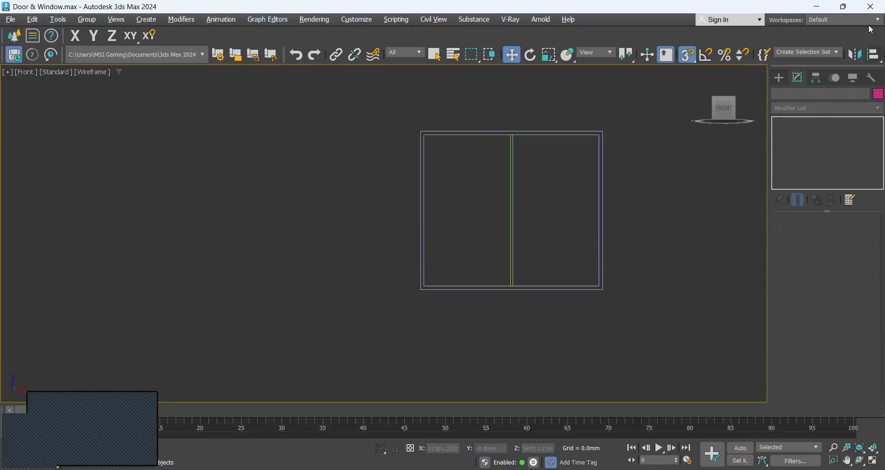
Step: Check Window.jpg, return to 3ds Max and draw a snapped Rectangle spline filling each opening beside the centre mullion
{"action": "left_click", "coordinate": [779, 80]}
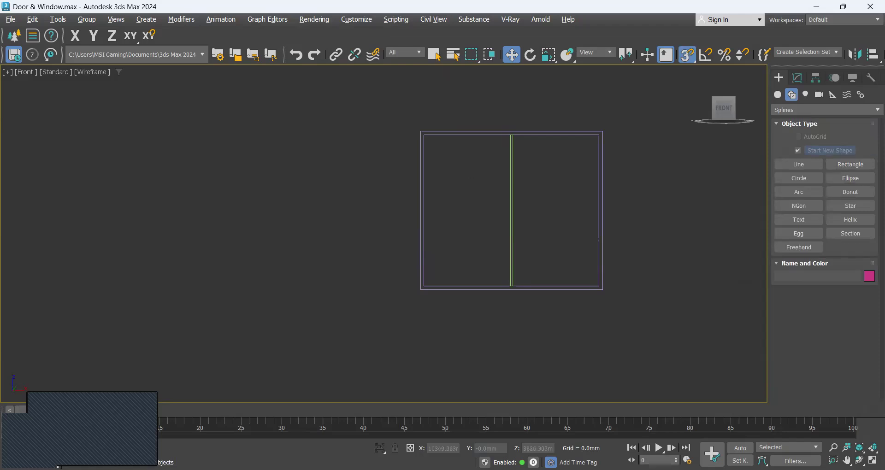
{"action": "key", "text": "alt+Tab"}
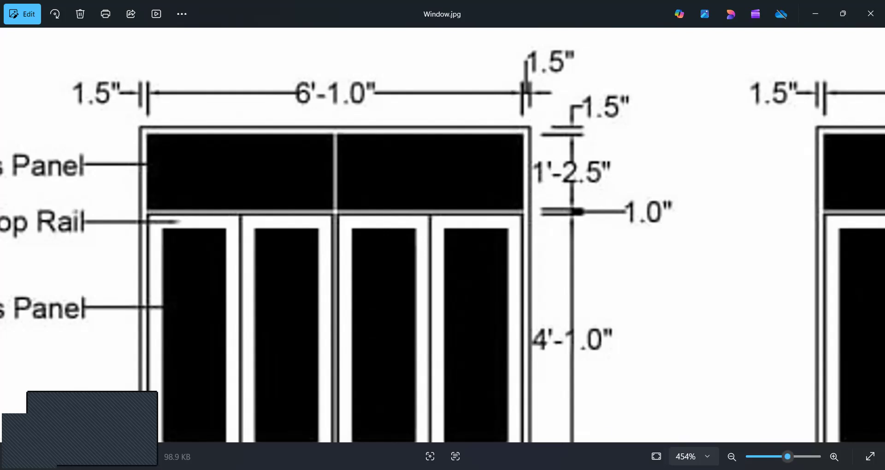
{"action": "key", "text": "alt+Tab"}
{"action": "left_click", "coordinate": [840, 164]}
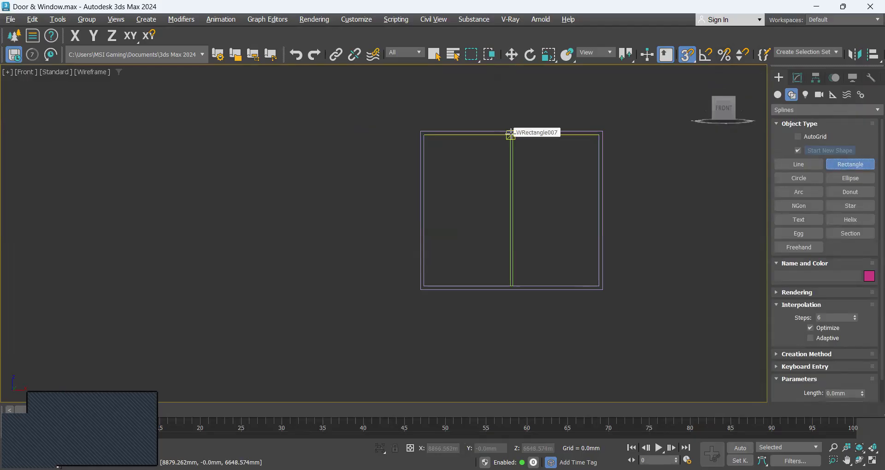
{"action": "left_click_drag", "start_coordinate": [510, 135], "coordinate": [424, 285]}
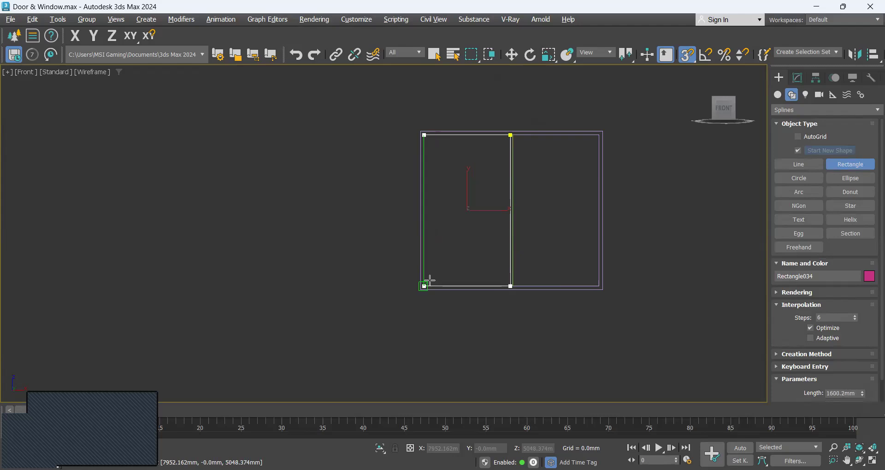
{"action": "left_click_drag", "start_coordinate": [601, 133], "coordinate": [517, 276]}
{"action": "key", "text": "w"}
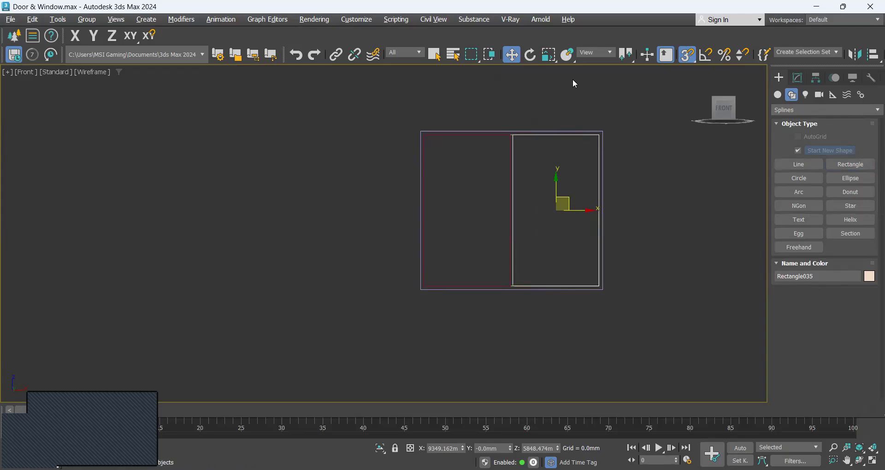
Step: Turn off snapping and select the two rectangles on either side of the mullion together for modification
{"action": "scroll", "coordinate": [508, 140], "scroll_direction": "up", "scroll_amount": 3}
{"action": "scroll", "coordinate": [508, 140], "scroll_direction": "up", "scroll_amount": 3}
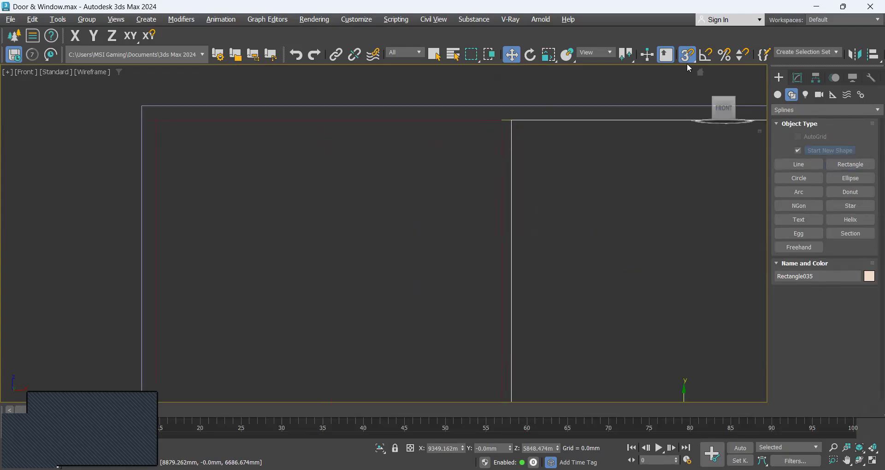
{"action": "left_click", "coordinate": [687, 54]}
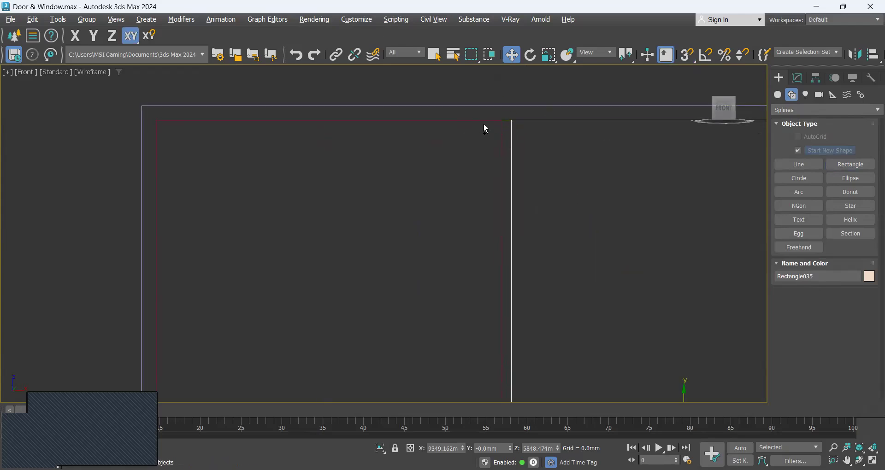
{"action": "left_click", "coordinate": [497, 121], "text": "ctrl"}
{"action": "scroll", "coordinate": [513, 151], "scroll_direction": "down", "scroll_amount": 4}
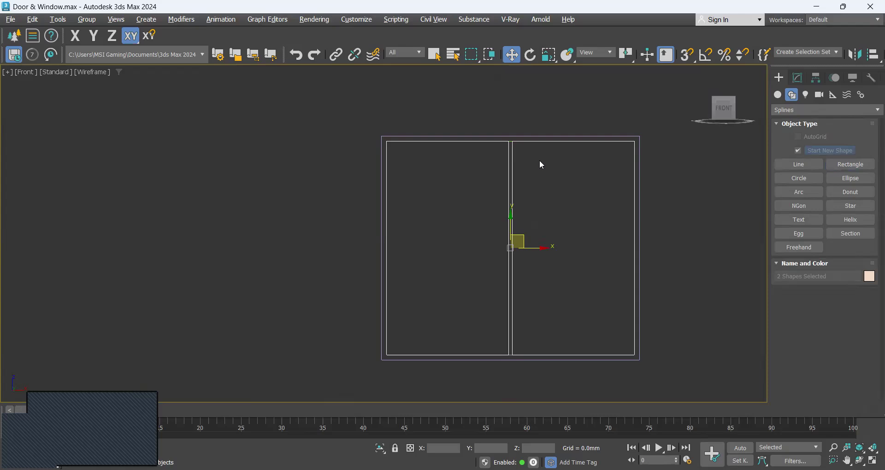
{"action": "left_click", "coordinate": [799, 79]}
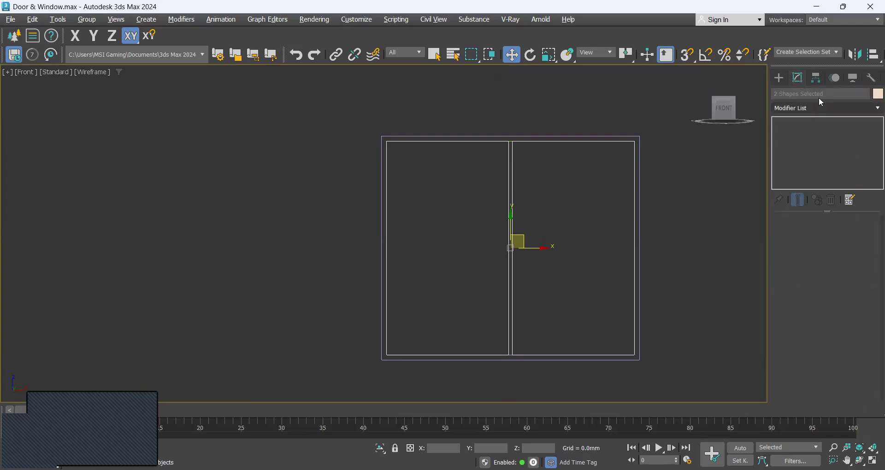
{"action": "left_click", "coordinate": [779, 79]}
{"action": "left_click", "coordinate": [799, 79]}
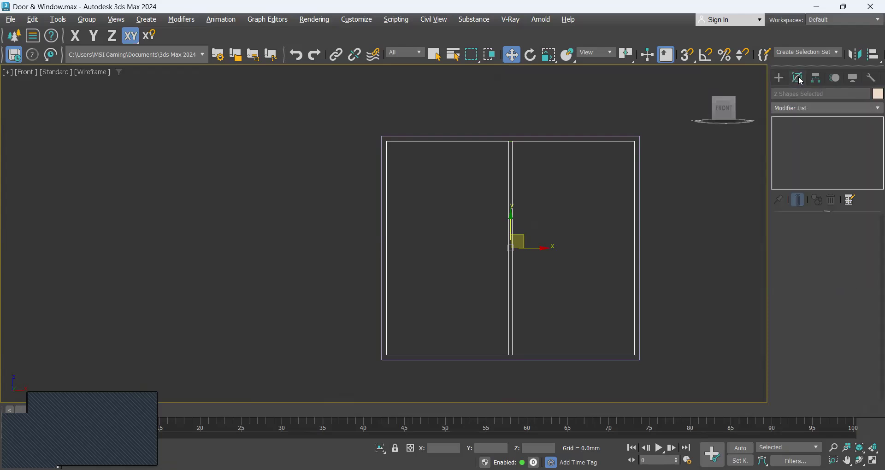
Step: Set the length of the right and left rectangles individually to 1" (25.4 mm) to form horizontal transom bars
{"action": "left_click", "coordinate": [581, 144]}
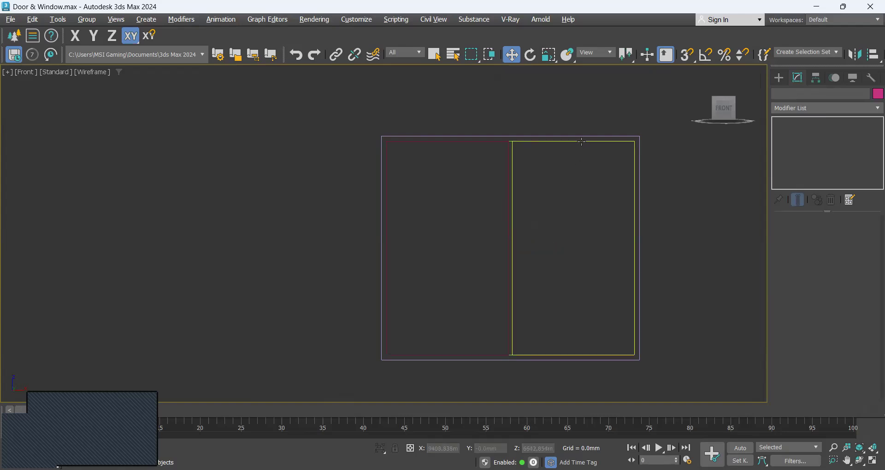
{"action": "double_click", "coordinate": [855, 299]}
{"action": "type", "text": "1"}
{"action": "key", "text": "Return"}
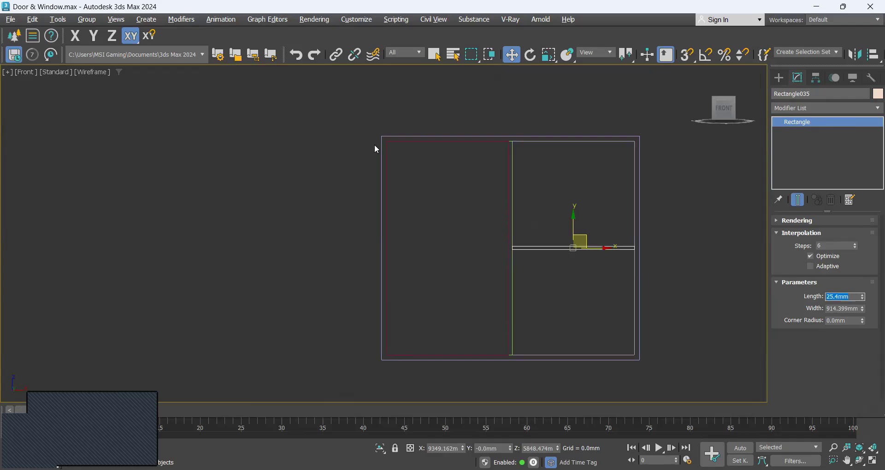
{"action": "left_click", "coordinate": [422, 142]}
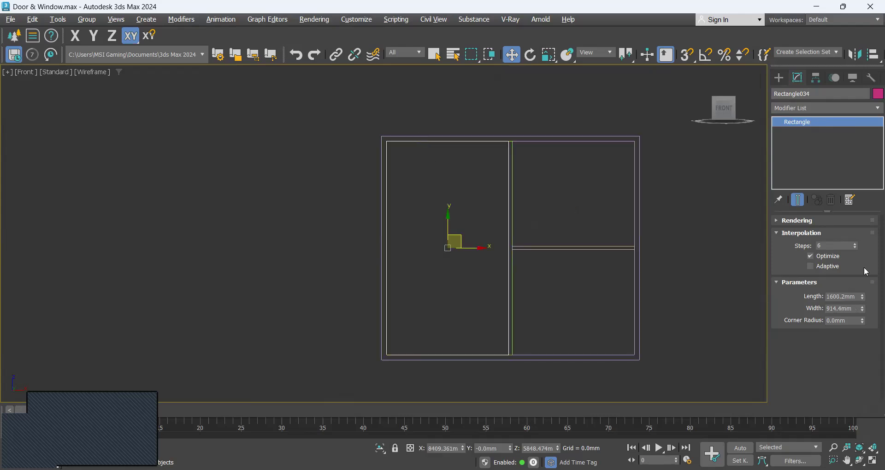
{"action": "double_click", "coordinate": [857, 299]}
{"action": "type", "text": "1\""}
{"action": "key", "text": "Return"}
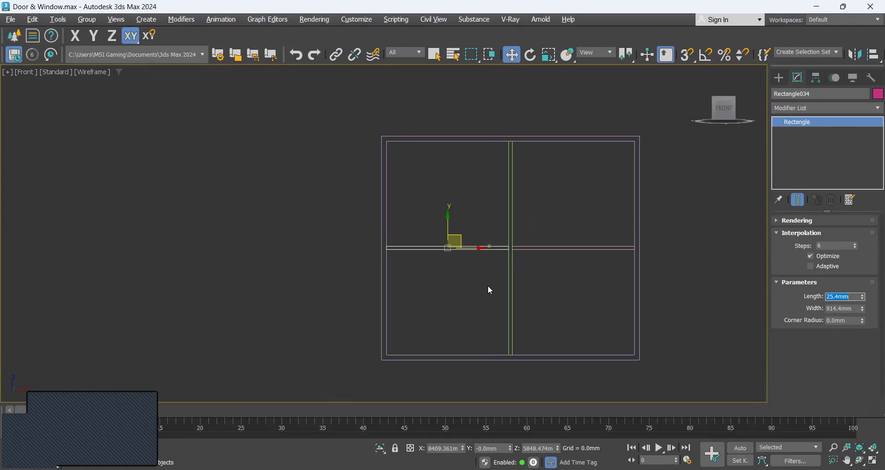
{"action": "left_click", "coordinate": [526, 291]}
Step: Select both transom bars and, with snapping on, move them up against the inner top edge of the window frame
{"action": "scroll", "coordinate": [539, 262], "scroll_direction": "up", "scroll_amount": 2}
{"action": "left_click", "coordinate": [543, 243]}
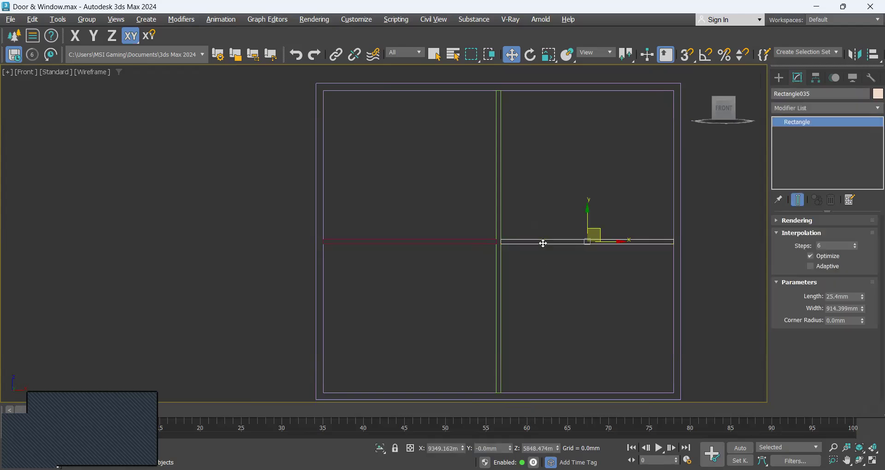
{"action": "left_click", "coordinate": [399, 241], "text": "ctrl"}
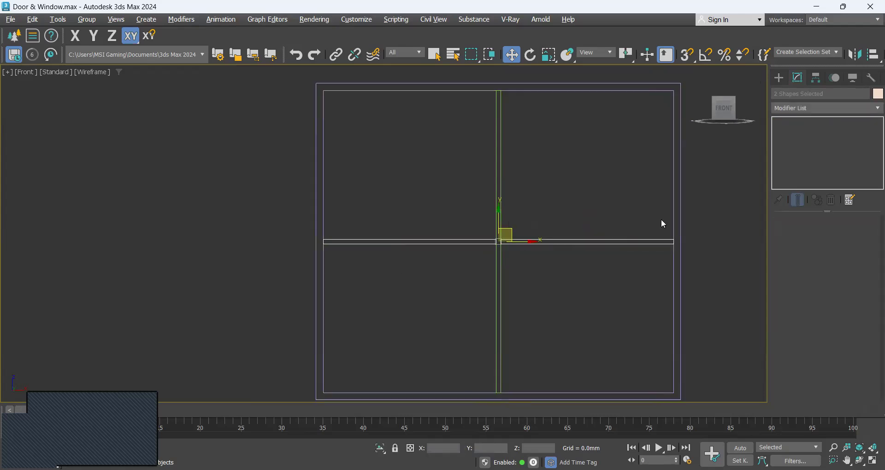
{"action": "middle_click_drag", "start_coordinate": [300, 182], "coordinate": [339, 274]}
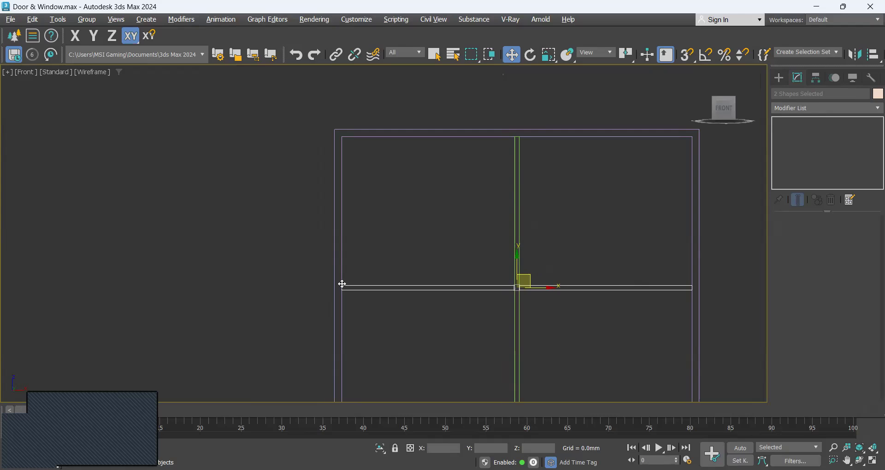
{"action": "left_click_drag", "start_coordinate": [342, 285], "coordinate": [351, 221]}
{"action": "right_click", "coordinate": [352, 221]}
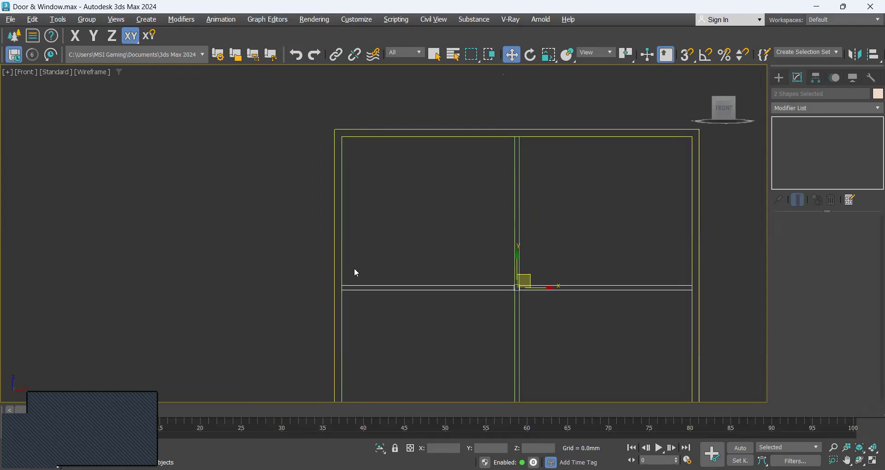
{"action": "left_click", "coordinate": [688, 55]}
{"action": "scroll", "coordinate": [340, 291], "scroll_direction": "up", "scroll_amount": 5}
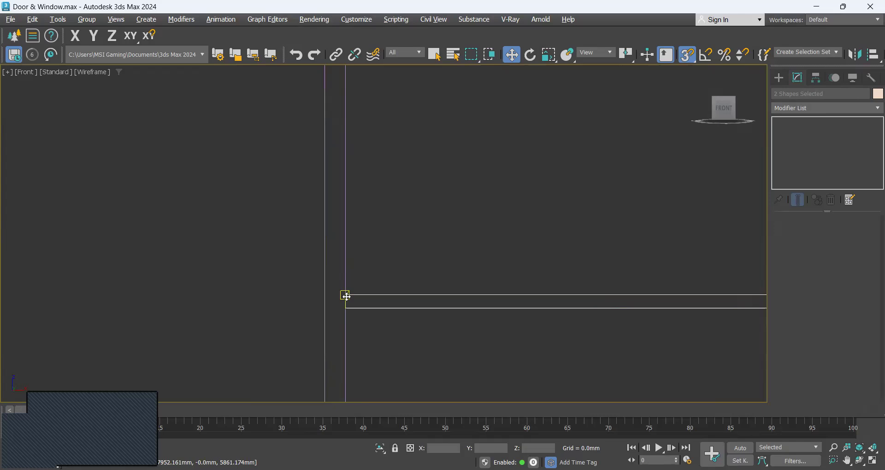
{"action": "left_click_drag", "start_coordinate": [346, 297], "coordinate": [352, 86]}
{"action": "scroll", "coordinate": [380, 139], "scroll_direction": "down", "scroll_amount": 4}
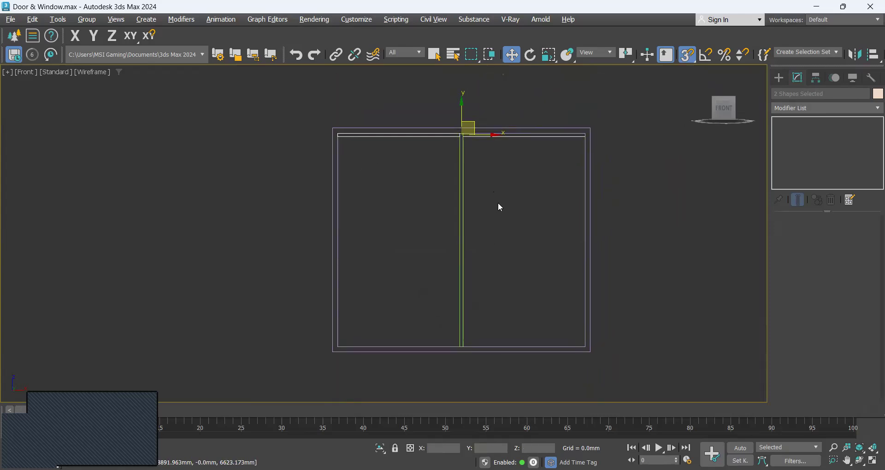
Step: Offset both transom bars by -1'2.5" along the screen Y axis using Move Transform Type-In
{"action": "right_click", "coordinate": [514, 58]}
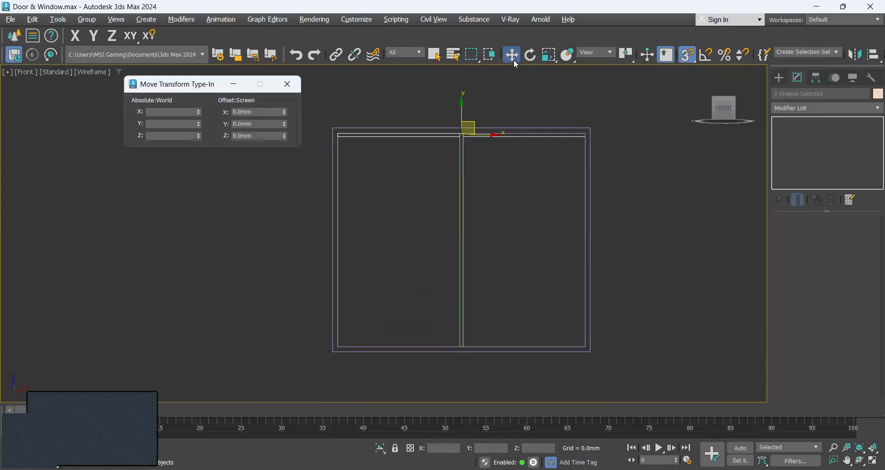
{"action": "left_click", "coordinate": [264, 124]}
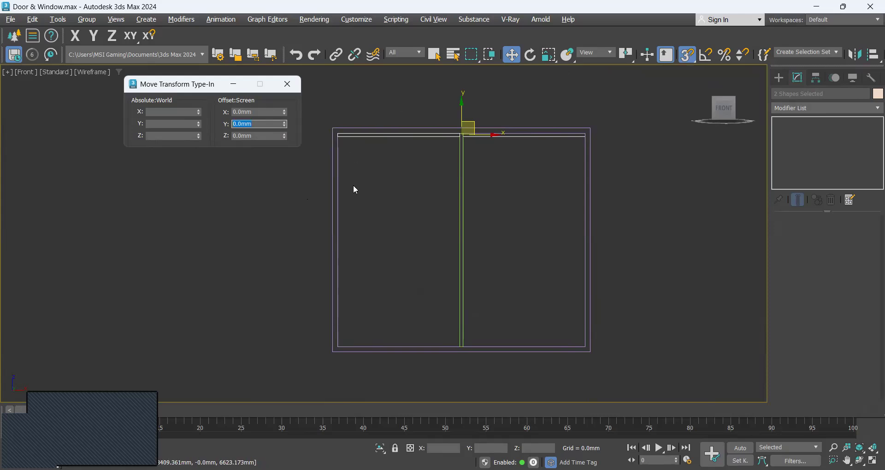
{"action": "type", "text": "-"}
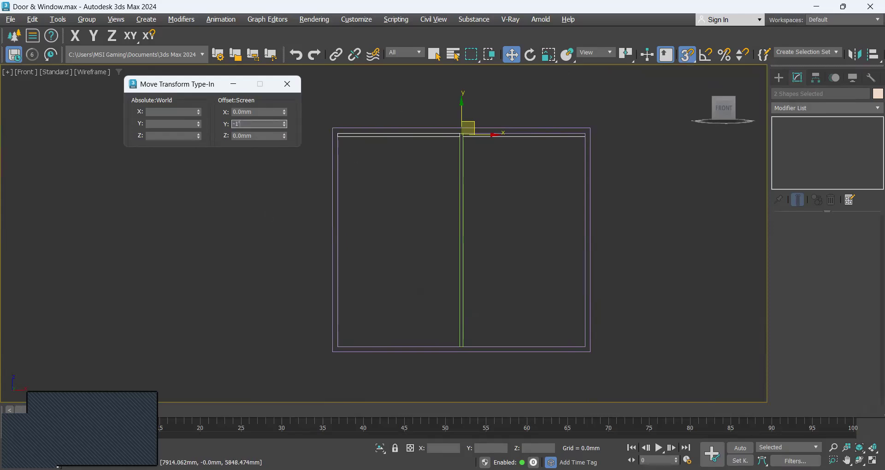
{"action": "type", "text": "1'2.5"}
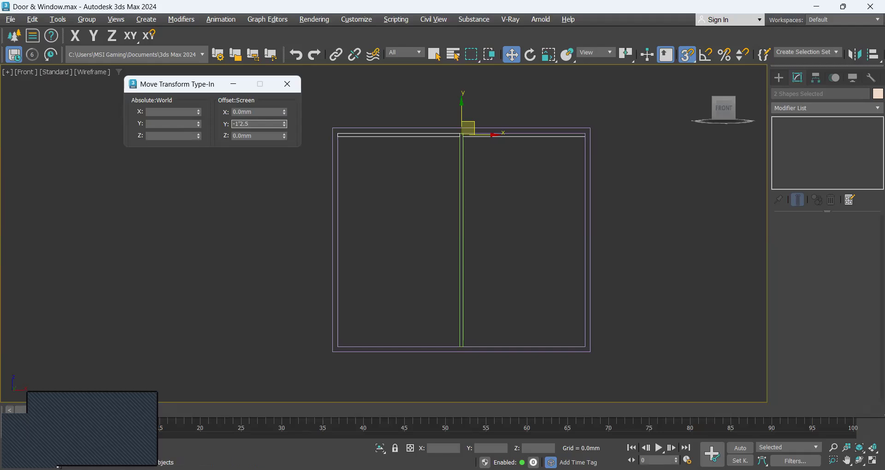
{"action": "key", "text": "Return"}
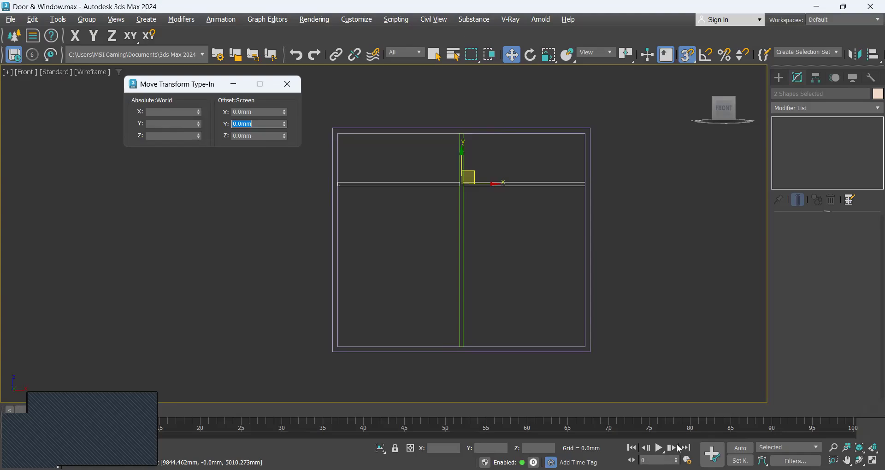
Step: Consult the reference drawing and draw a WRectangle sash frame, about 1206.5 mm by 457.2 mm, in the outer half of the left bay below the transom
{"action": "key", "text": "alt+Tab"}
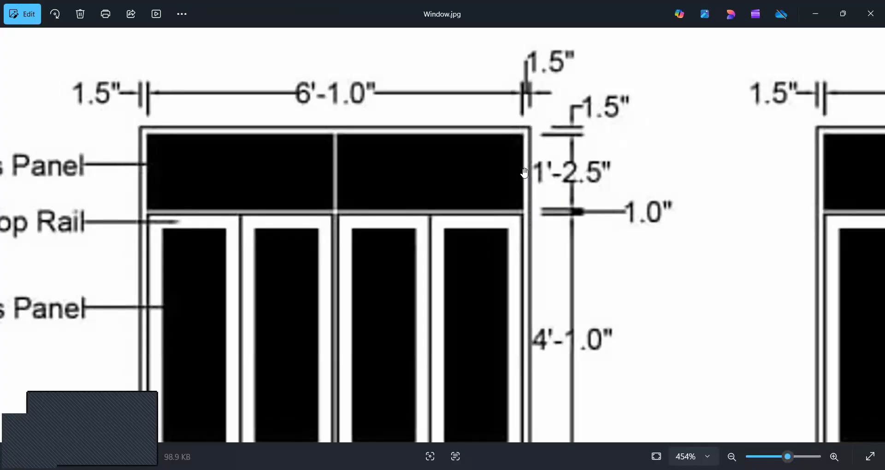
{"action": "scroll", "coordinate": [524, 233], "scroll_direction": "down", "scroll_amount": 2}
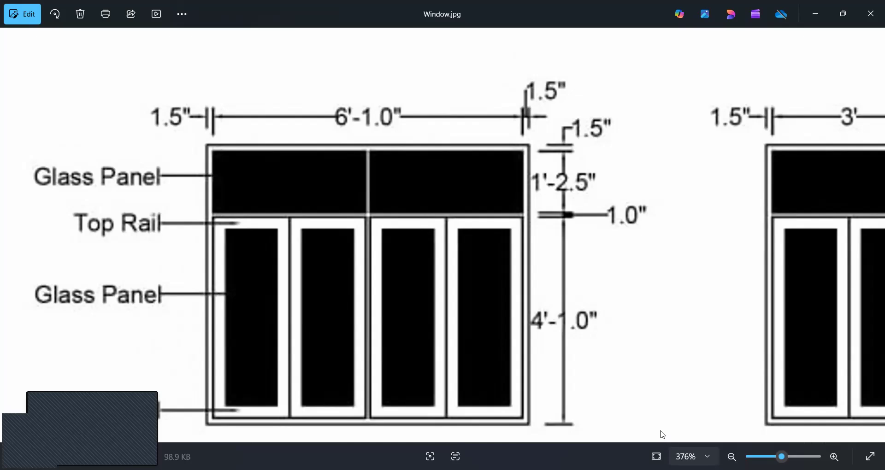
{"action": "key", "text": "alt+Tab"}
{"action": "left_click", "coordinate": [779, 77]}
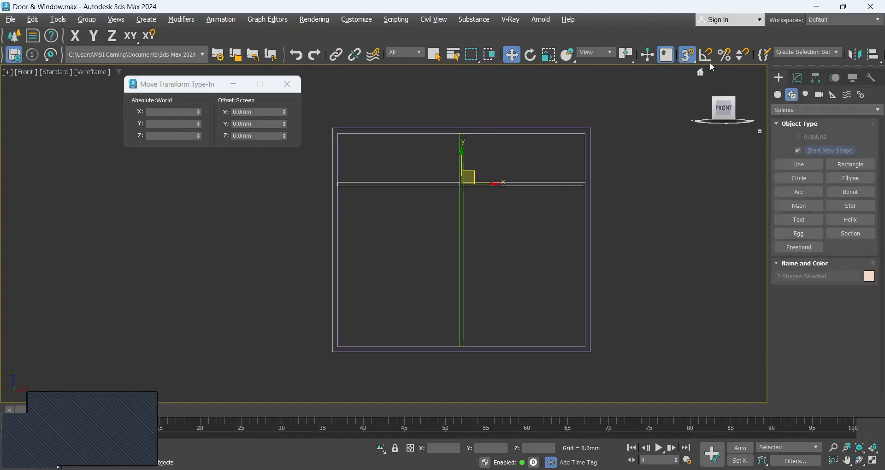
{"action": "left_click", "coordinate": [843, 110]}
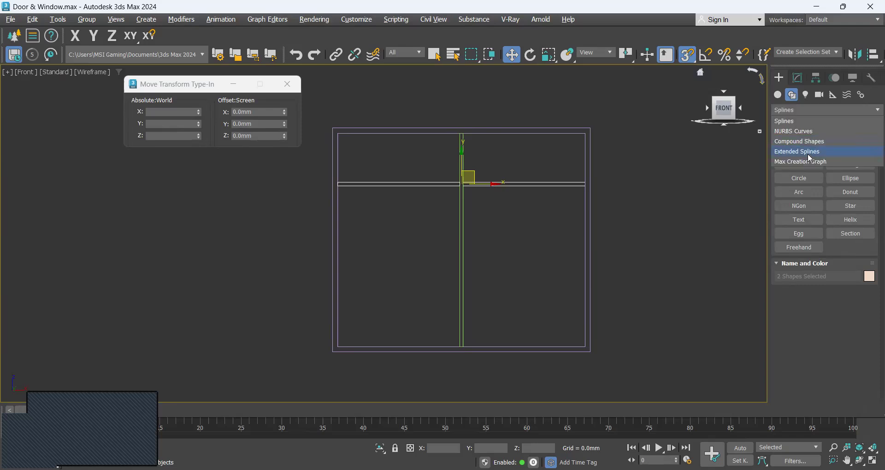
{"action": "left_click", "coordinate": [808, 156]}
{"action": "left_click", "coordinate": [799, 164]}
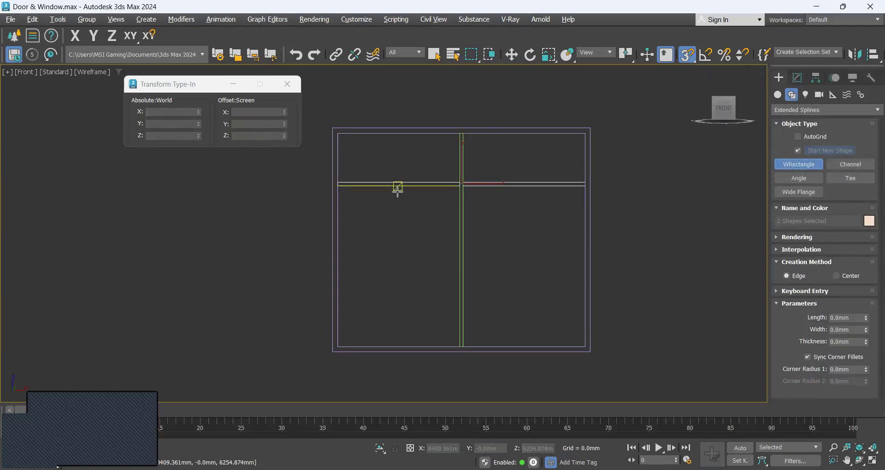
{"action": "left_click_drag", "start_coordinate": [398, 186], "coordinate": [338, 346]}
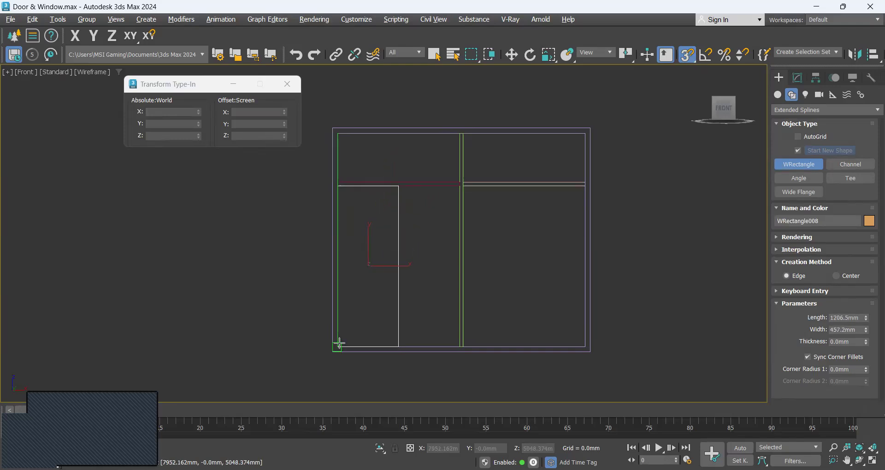
{"action": "left_click", "coordinate": [349, 335]}
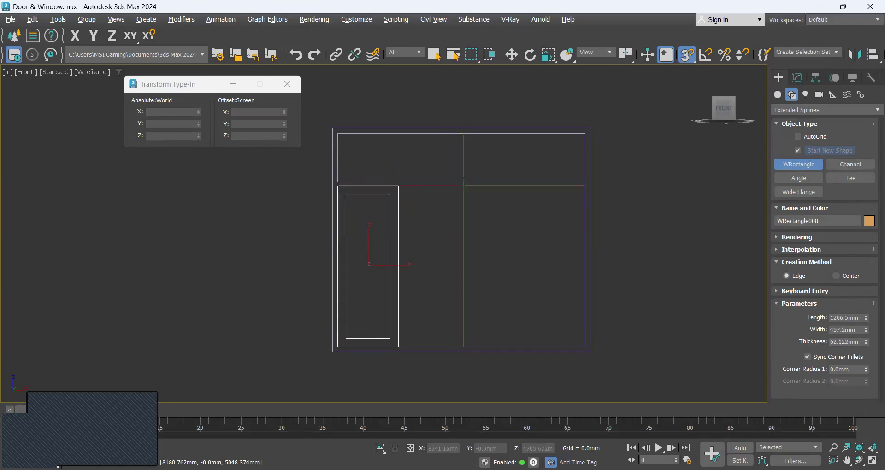
Step: Recheck the sash rails in the reference drawing and set the new sash frame's thickness to 3" (76.2 mm)
{"action": "key", "text": "alt+Tab"}
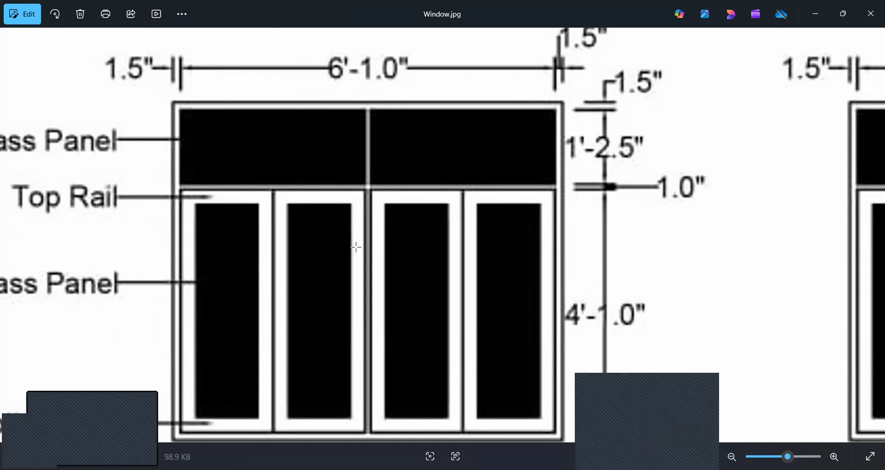
{"action": "key", "text": "alt+Tab"}
{"action": "left_click_drag", "start_coordinate": [870, 343], "coordinate": [867, 336]}
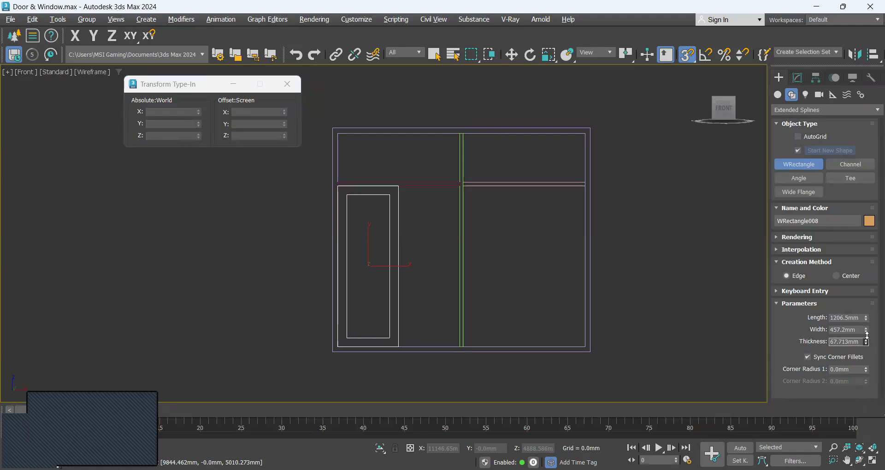
{"action": "double_click", "coordinate": [860, 345]}
{"action": "type", "text": "3"}
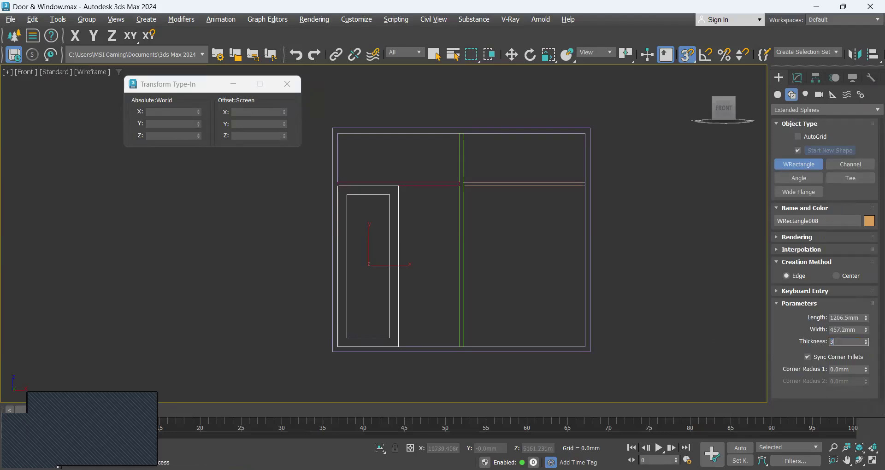
{"action": "key", "text": "Return"}
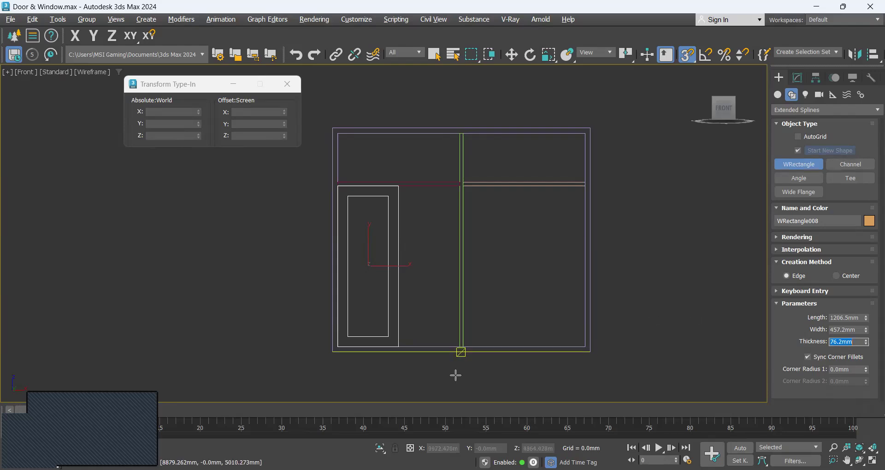
Step: Draw a second WRectangle sash frame between the first sash and the mullion, with a thickness of 3" (76.2 mm)
{"action": "left_click_drag", "start_coordinate": [399, 186], "coordinate": [457, 341]}
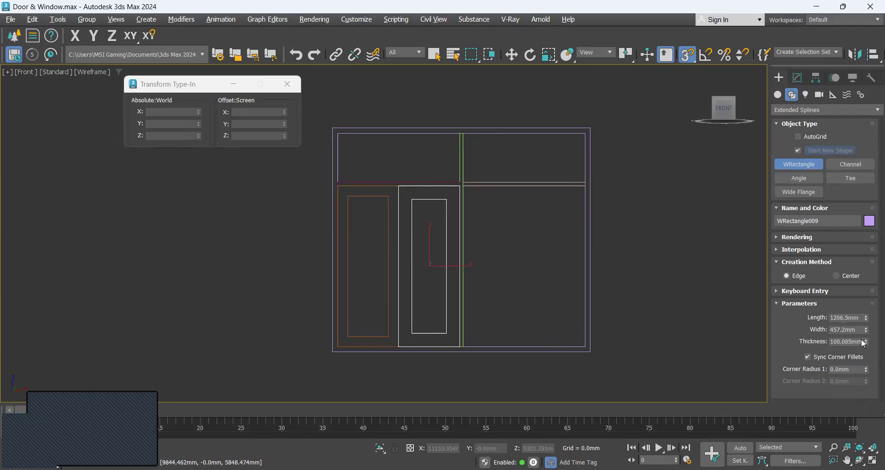
{"action": "double_click", "coordinate": [852, 341]}
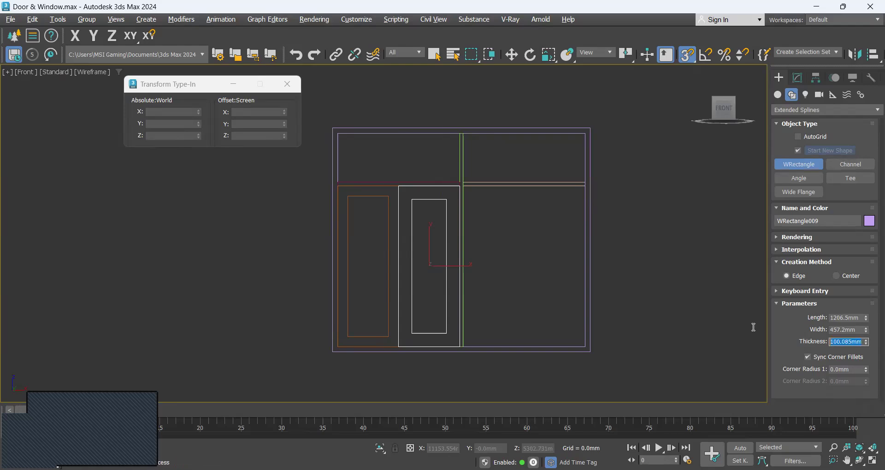
{"action": "type", "text": "3\""}
{"action": "key", "text": "Return"}
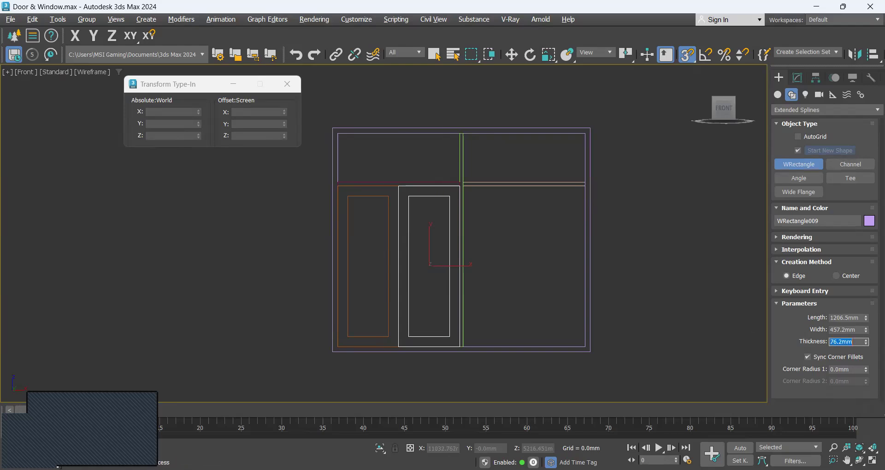
{"action": "scroll", "coordinate": [409, 196], "scroll_direction": "up", "scroll_amount": 4}
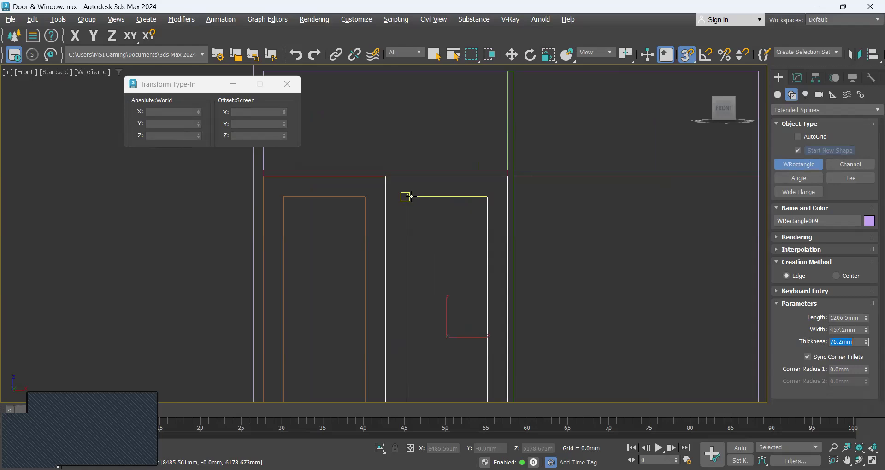
{"action": "type", "text": "w"}
{"action": "left_click", "coordinate": [363, 227]}
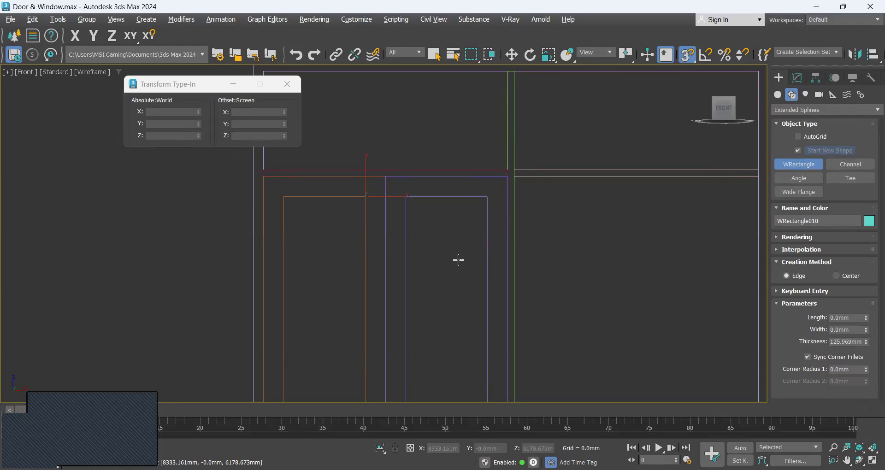
{"action": "key", "text": "w"}
{"action": "left_click_drag", "start_coordinate": [392, 227], "coordinate": [354, 201]}
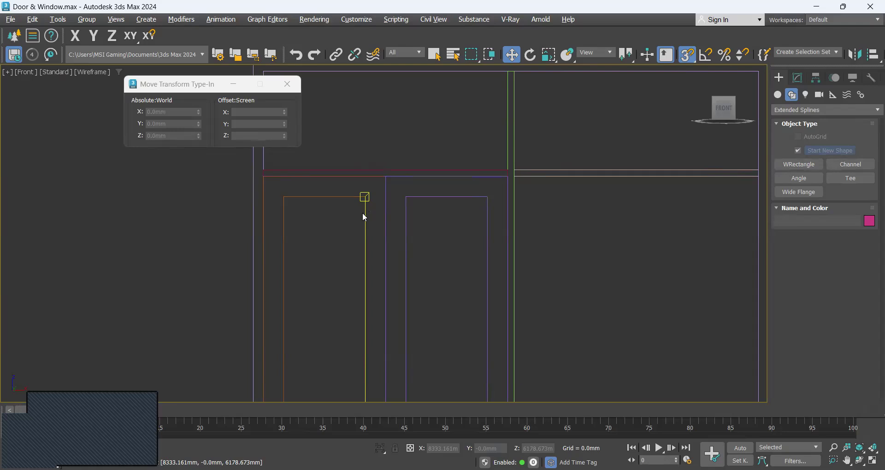
{"action": "left_click", "coordinate": [365, 219]}
{"action": "left_click", "coordinate": [405, 197], "text": "ctrl"}
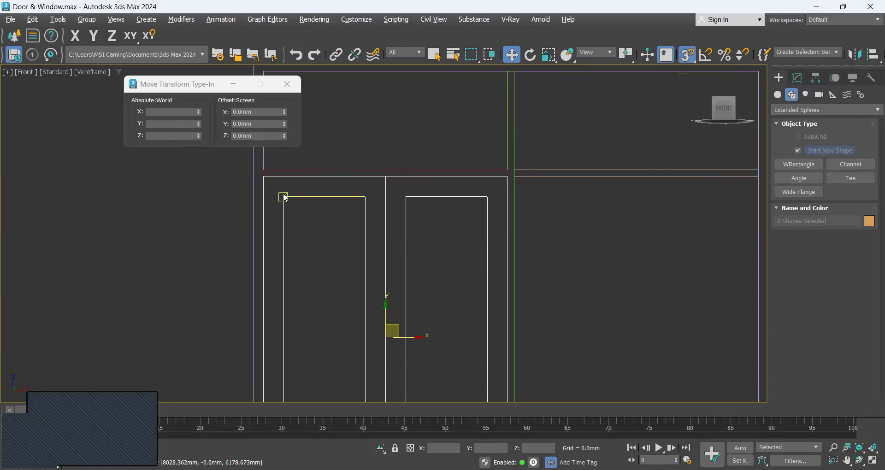
{"action": "scroll", "coordinate": [284, 196], "scroll_direction": "down", "scroll_amount": 2}
{"action": "left_click_drag", "start_coordinate": [269, 182], "coordinate": [289, 201], "text": "shift"}
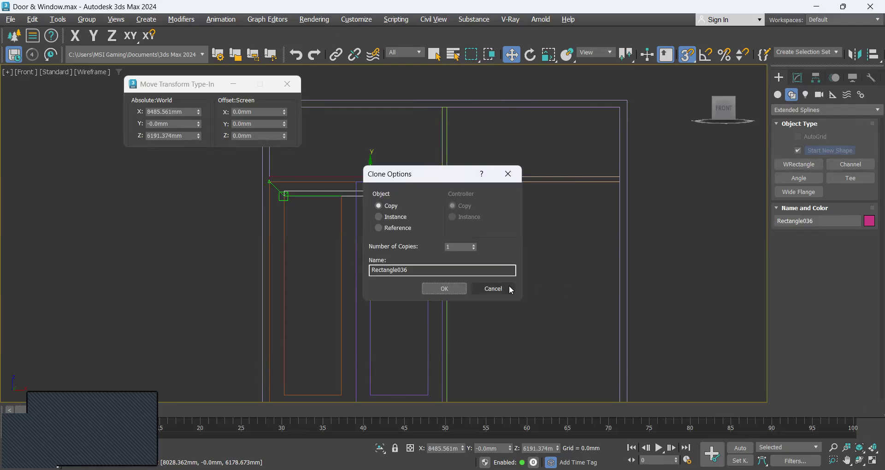
{"action": "left_click", "coordinate": [507, 288]}
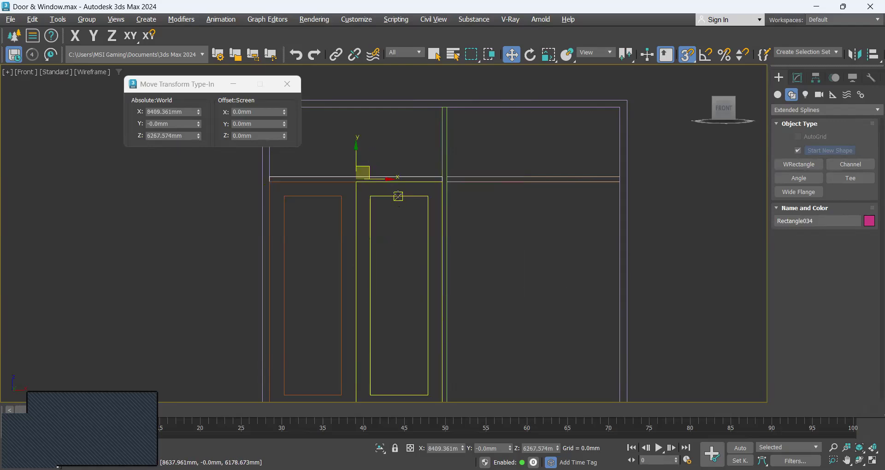
Step: Clone both sash frames together as a copy and snap the pair into the bay below the right transom bar
{"action": "left_click", "coordinate": [341, 221], "text": "ctrl"}
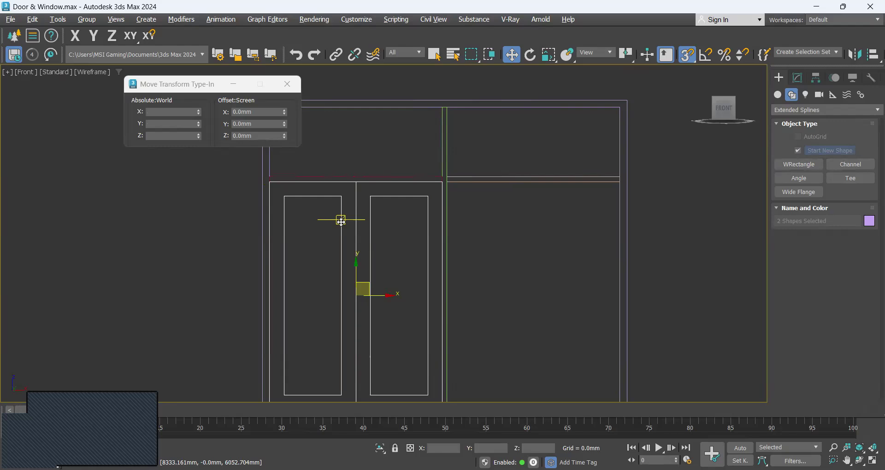
{"action": "mouse_move", "coordinate": [357, 291]}
{"action": "left_mouse_down", "text": "shift"}
{"action": "mouse_move", "coordinate": [374, 283]}
{"action": "mouse_move", "coordinate": [589, 330]}
{"action": "mouse_move", "coordinate": [641, 286]}
{"action": "mouse_move", "coordinate": [639, 310]}
{"action": "left_mouse_up", "text": "shift"}
{"action": "left_click", "coordinate": [426, 288]}
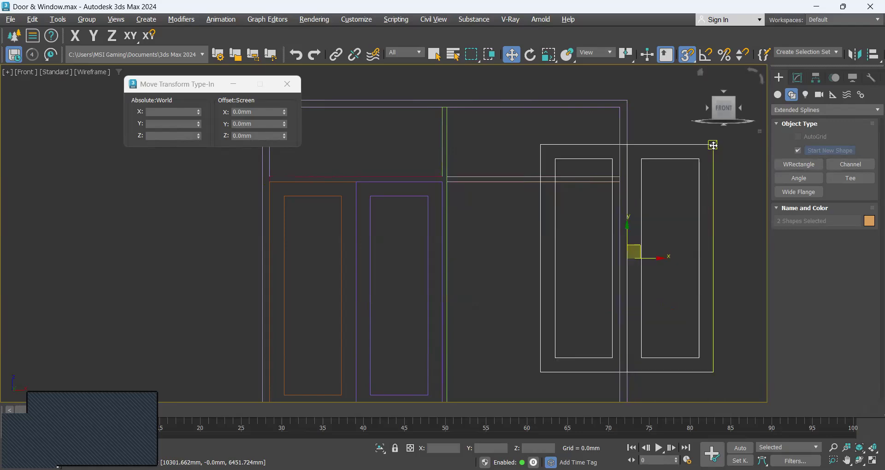
{"action": "left_click_drag", "start_coordinate": [713, 146], "coordinate": [618, 185]}
{"action": "left_click", "coordinate": [644, 204]}
Step: Draw two snapped spline rectangles, about 368.3 mm long, filling the glass openings above the left and right transom bars
{"action": "middle_click_drag", "start_coordinate": [534, 145], "coordinate": [568, 172]}
{"action": "middle_click_drag", "start_coordinate": [318, 162], "coordinate": [355, 176]}
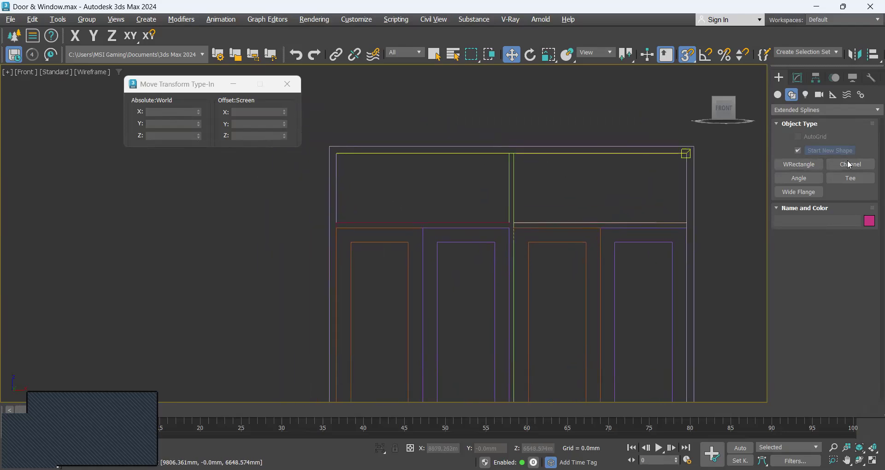
{"action": "left_click", "coordinate": [830, 109]}
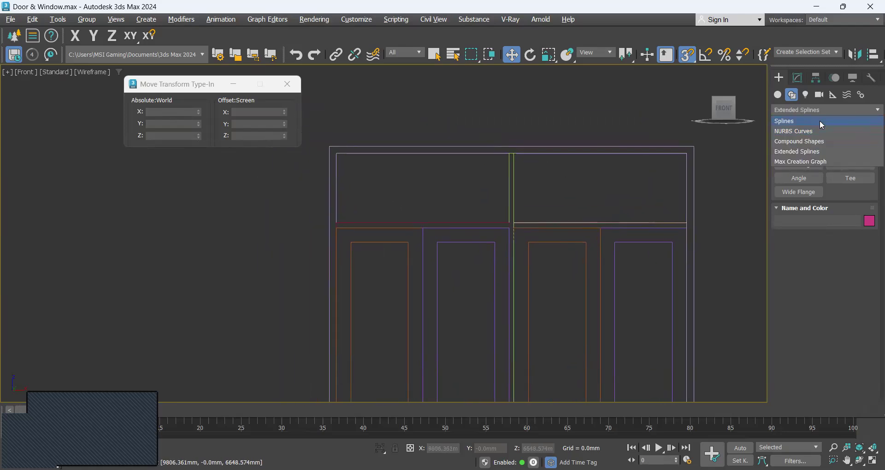
{"action": "left_click", "coordinate": [822, 121]}
{"action": "left_click", "coordinate": [849, 164]}
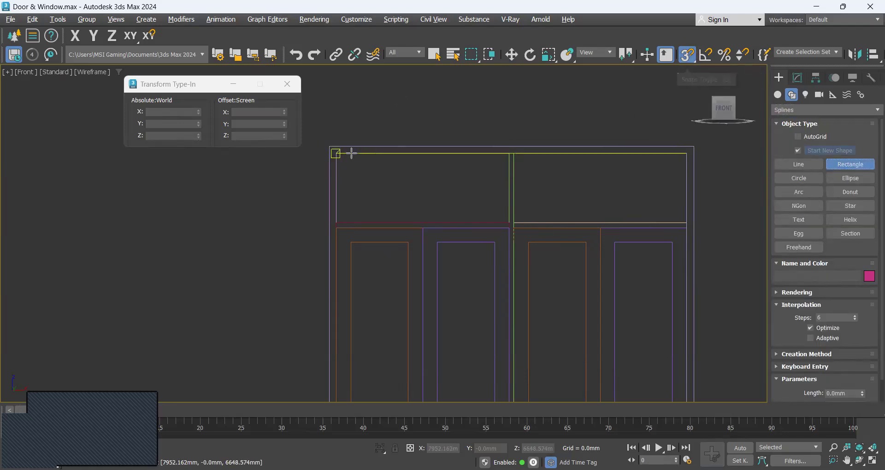
{"action": "left_click_drag", "start_coordinate": [336, 153], "coordinate": [509, 223]}
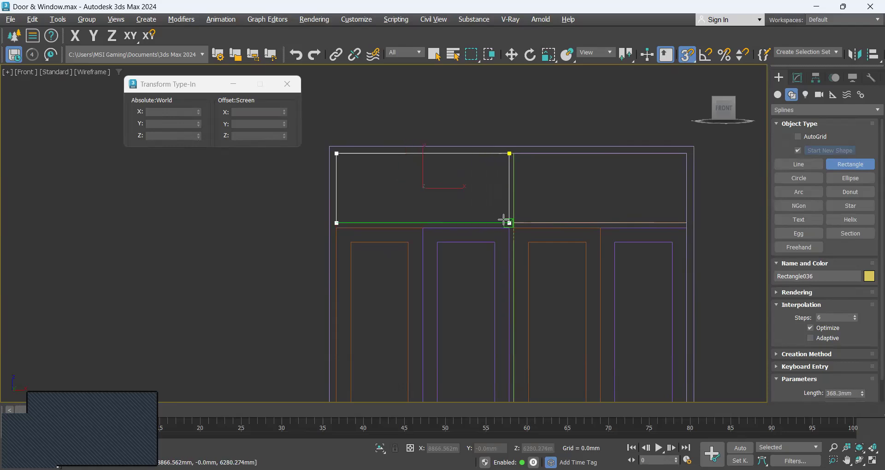
{"action": "left_click_drag", "start_coordinate": [515, 153], "coordinate": [686, 223]}
Step: Turn off snapping and clone the outer window frame as one copy, placed to the left of the window along the X axis
{"action": "key", "text": "w"}
{"action": "scroll", "coordinate": [580, 162], "scroll_direction": "down", "scroll_amount": 2}
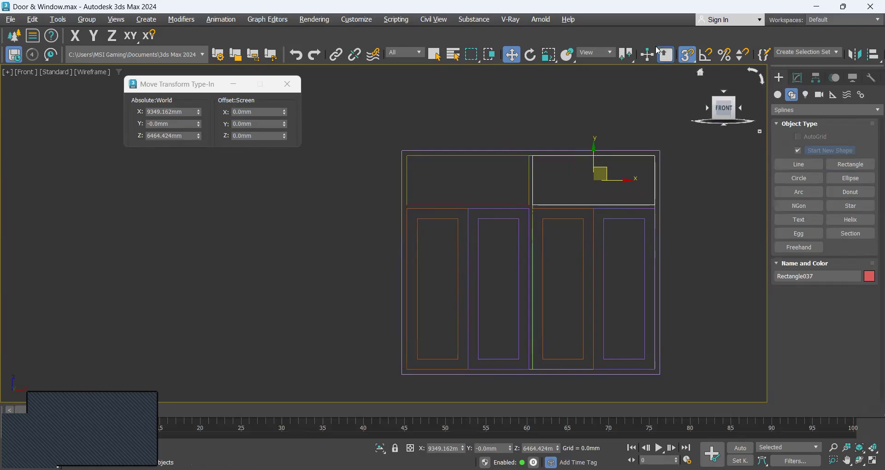
{"action": "left_click", "coordinate": [686, 54]}
{"action": "left_click", "coordinate": [582, 162]}
{"action": "left_click", "coordinate": [588, 150]}
{"action": "scroll", "coordinate": [558, 236], "scroll_direction": "down", "scroll_amount": 2}
{"action": "middle_click_drag", "start_coordinate": [557, 235], "coordinate": [565, 234]}
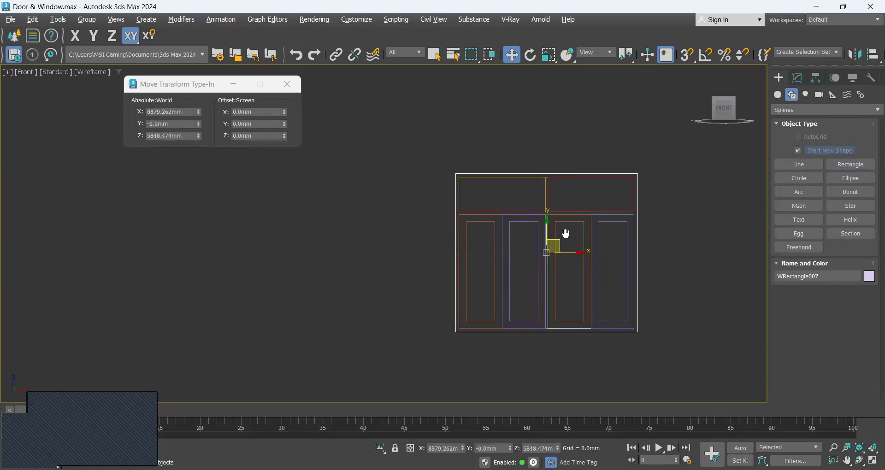
{"action": "mouse_move", "coordinate": [572, 252]}
{"action": "left_mouse_down", "text": "shift"}
{"action": "mouse_move", "coordinate": [326, 250]}
{"action": "mouse_move", "coordinate": [389, 260]}
{"action": "mouse_move", "coordinate": [368, 259]}
{"action": "left_mouse_up", "text": "shift"}
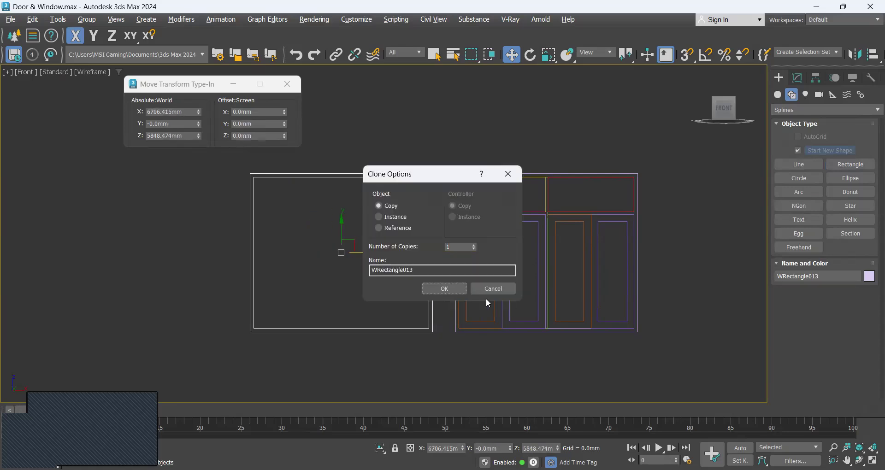
{"action": "left_click", "coordinate": [443, 289]}
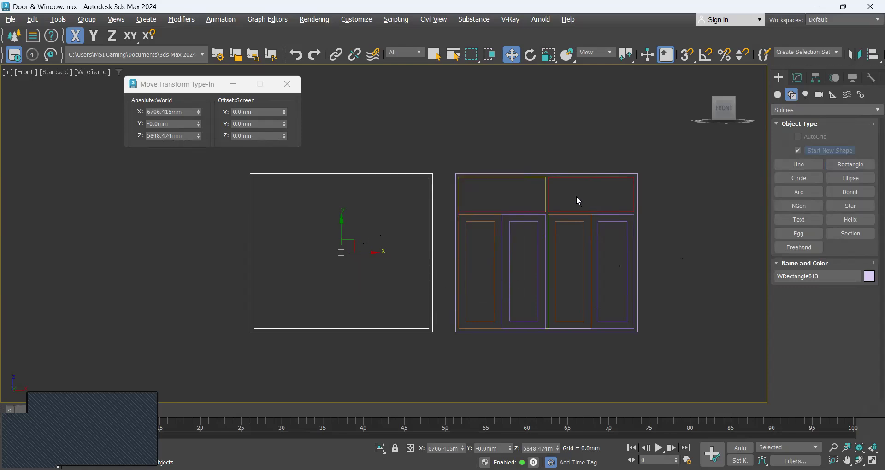
Step: Move the upper-right glass rectangle to the right along X and the centre mullion upward along Y, out of their openings
{"action": "scroll", "coordinate": [547, 182], "scroll_direction": "up", "scroll_amount": 3}
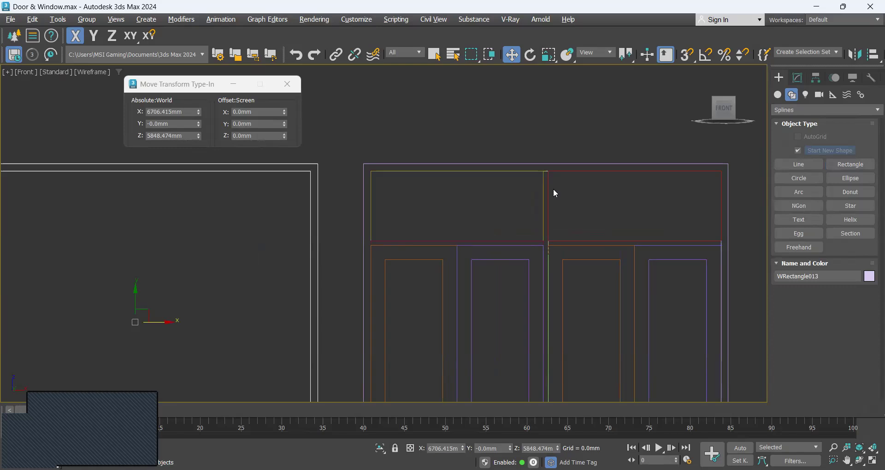
{"action": "left_click", "coordinate": [569, 173]}
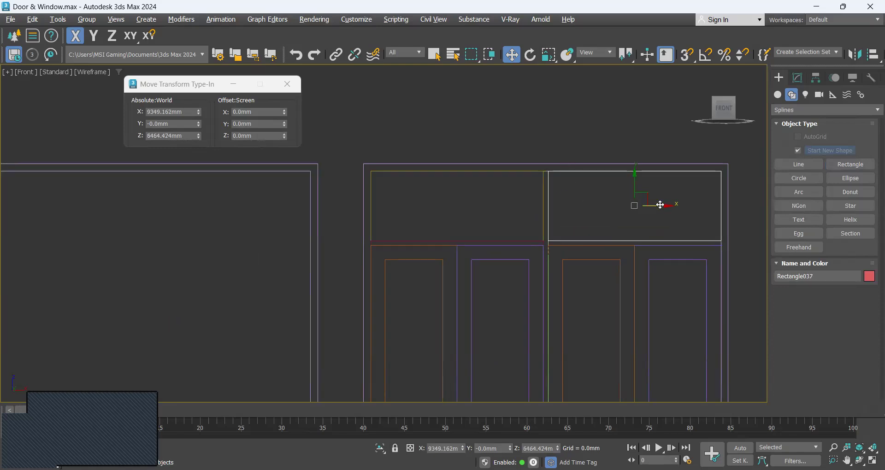
{"action": "left_click_drag", "start_coordinate": [661, 205], "coordinate": [724, 205]}
{"action": "left_click", "coordinate": [555, 219]}
{"action": "scroll", "coordinate": [554, 219], "scroll_direction": "down", "scroll_amount": 3}
{"action": "left_click_drag", "start_coordinate": [549, 247], "coordinate": [572, 122]}
Step: Select both horizontal transom bars together and move them upward, away from the tops of the sash frames
{"action": "scroll", "coordinate": [528, 242], "scroll_direction": "up", "scroll_amount": 5}
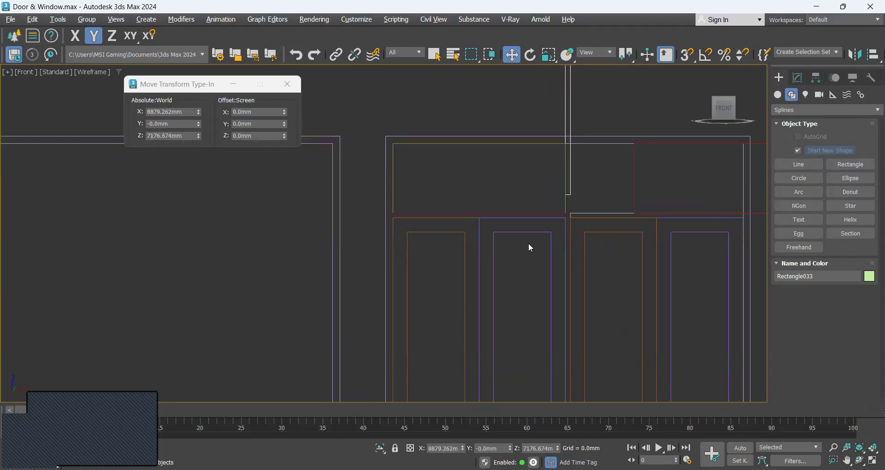
{"action": "left_click", "coordinate": [576, 215]}
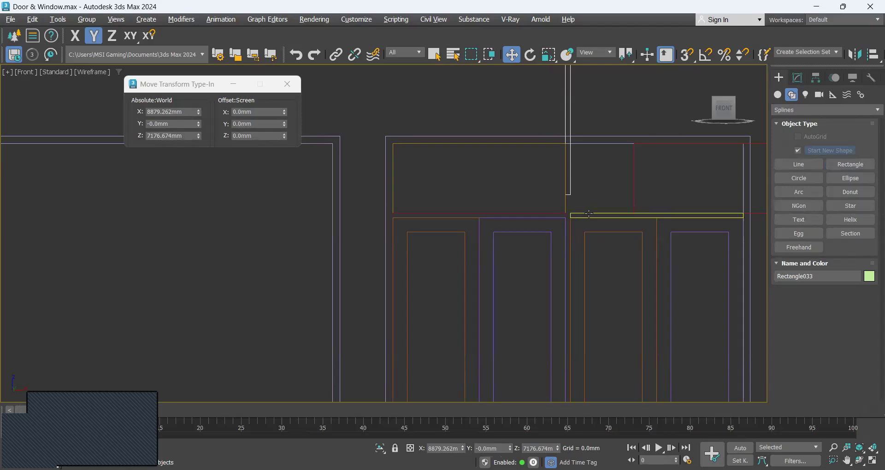
{"action": "scroll", "coordinate": [566, 215], "scroll_direction": "up", "scroll_amount": 4}
{"action": "left_click", "coordinate": [566, 215], "text": "ctrl"}
{"action": "scroll", "coordinate": [569, 210], "scroll_direction": "down", "scroll_amount": 4}
{"action": "left_click_drag", "start_coordinate": [576, 208], "coordinate": [578, 151]}
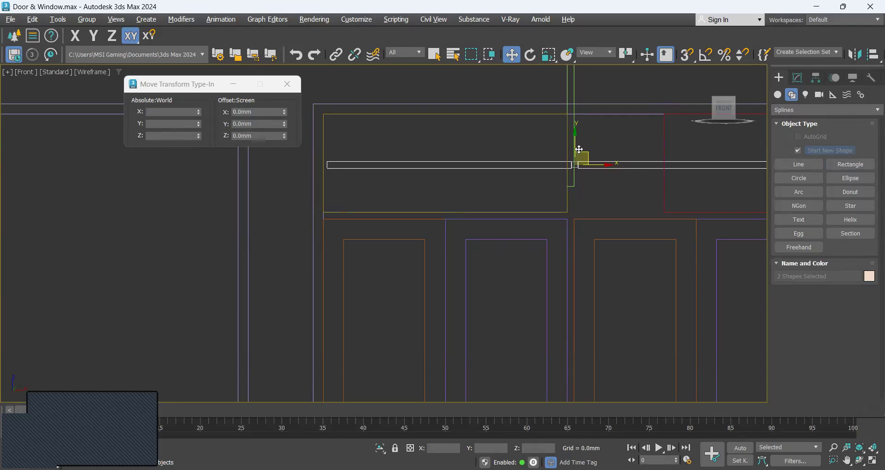
Step: Undo the moves of the transom bars, centre mullion and upper-right glass rectangle so they sit in the window again
{"action": "scroll", "coordinate": [555, 214], "scroll_direction": "down", "scroll_amount": 5}
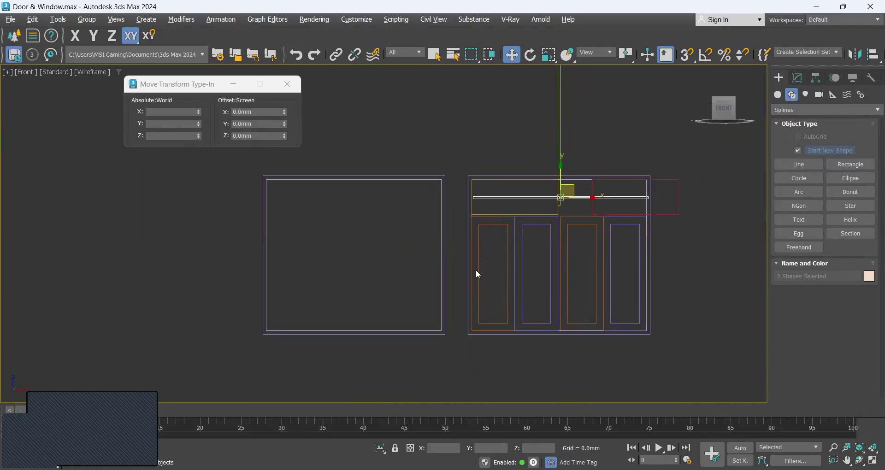
{"action": "left_click", "coordinate": [560, 249]}
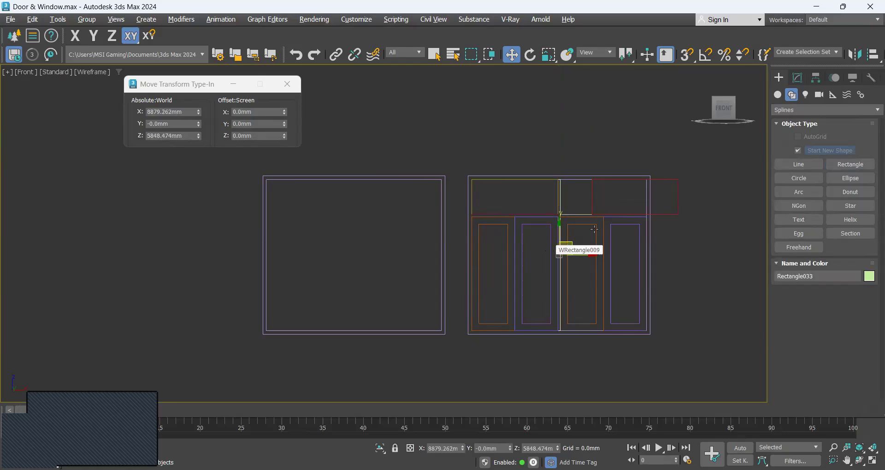
{"action": "key", "text": "ctrl+z"}
{"action": "key", "text": "ctrl+z"}
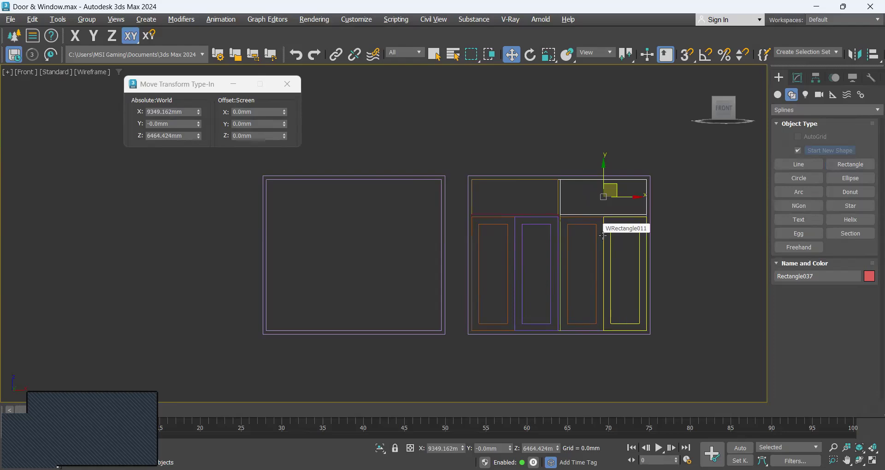
Step: Temporarily hide the third sash frame from the left to check for a glass panel in its opening
{"action": "left_click", "coordinate": [603, 236]}
{"action": "scroll", "coordinate": [589, 251], "scroll_direction": "up", "scroll_amount": 2}
{"action": "right_click", "coordinate": [590, 250]}
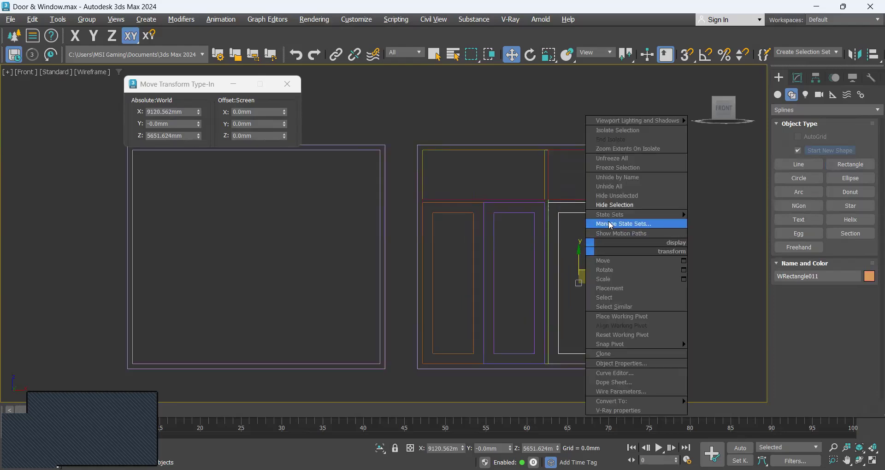
{"action": "left_click", "coordinate": [620, 205]}
{"action": "key", "text": "ctrl+z"}
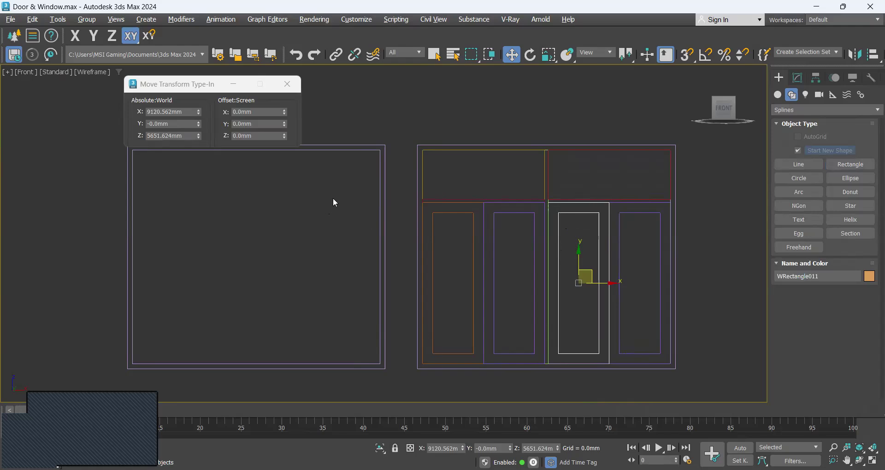
Step: Delete the cloned outer window frame standing beside the original window
{"action": "left_click", "coordinate": [364, 149]}
{"action": "key", "text": "Delete"}
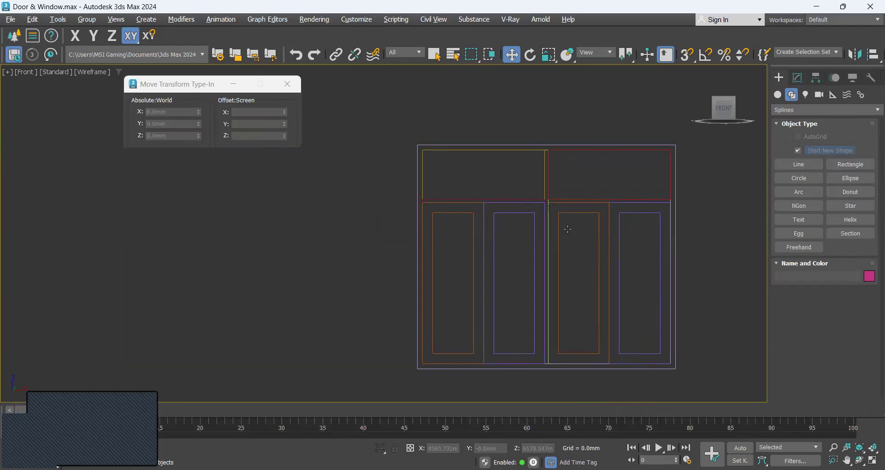
Step: Temporarily hide the rightmost sash frame to check for a glass panel in its opening
{"action": "left_click", "coordinate": [622, 212]}
{"action": "right_click", "coordinate": [621, 210]}
{"action": "left_click", "coordinate": [644, 162]}
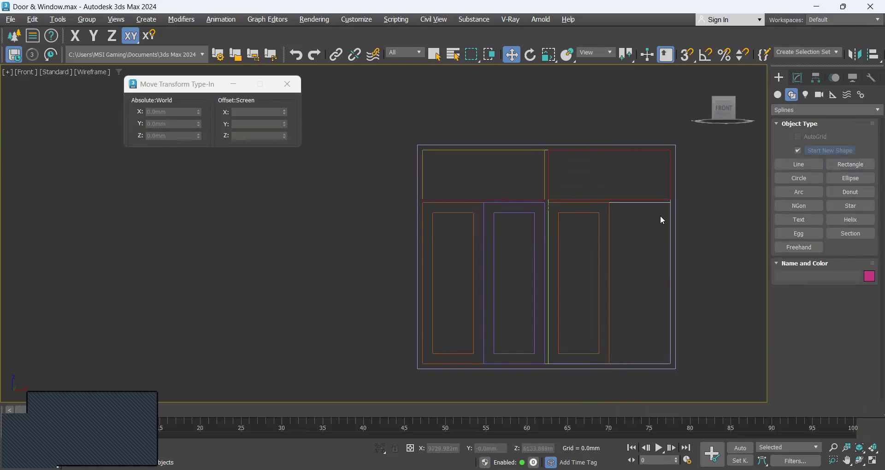
{"action": "key", "text": "ctrl+z"}
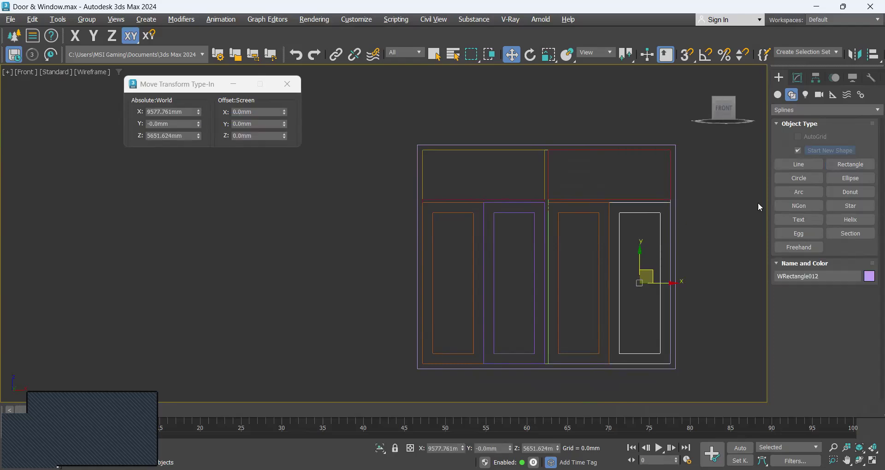
Step: Draw four snapped spline rectangles filling the glass openings of the four sash frames, and turn off snapping
{"action": "left_click", "coordinate": [854, 164]}
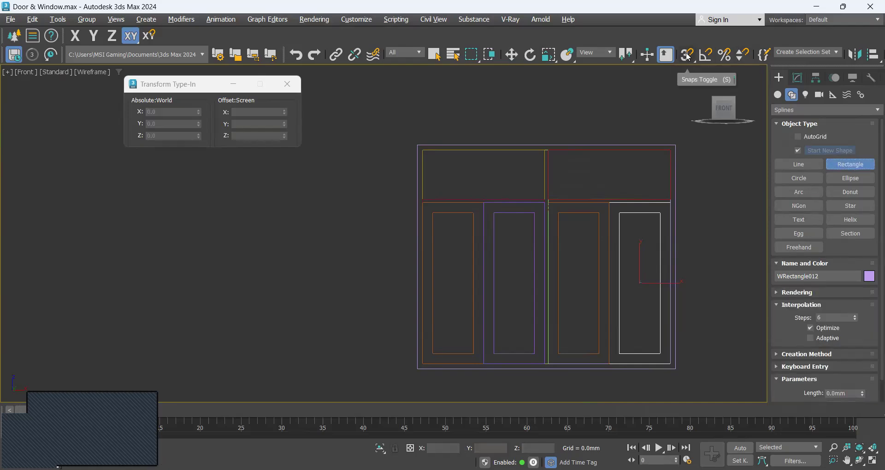
{"action": "key", "text": "s"}
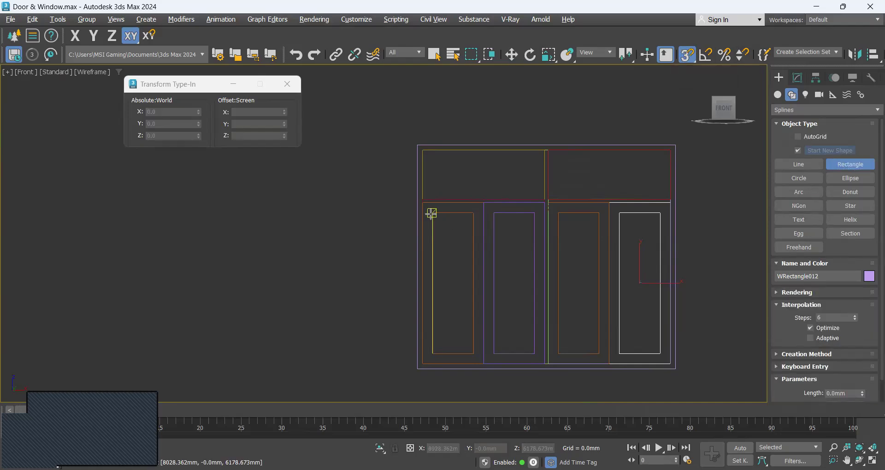
{"action": "left_click_drag", "start_coordinate": [432, 213], "coordinate": [474, 353]}
{"action": "left_click_drag", "start_coordinate": [494, 213], "coordinate": [534, 354]}
{"action": "left_click_drag", "start_coordinate": [559, 213], "coordinate": [598, 354]}
{"action": "left_click_drag", "start_coordinate": [619, 213], "coordinate": [660, 354]}
{"action": "key", "text": "w"}
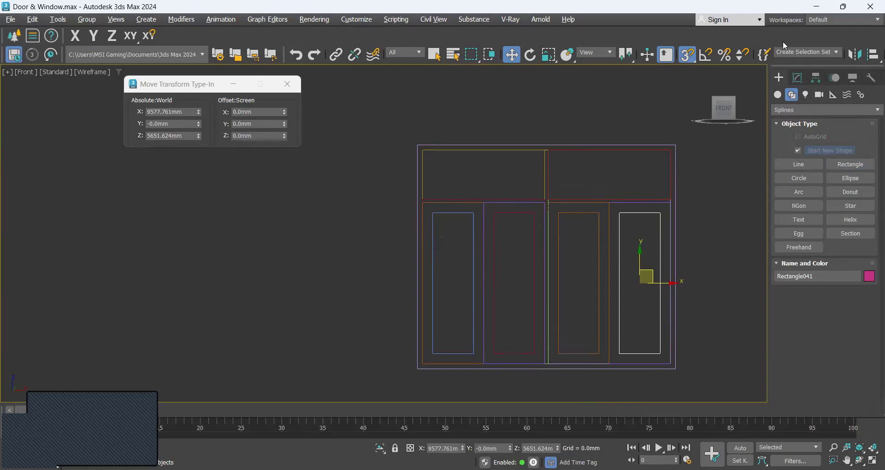
{"action": "key", "text": "F8"}
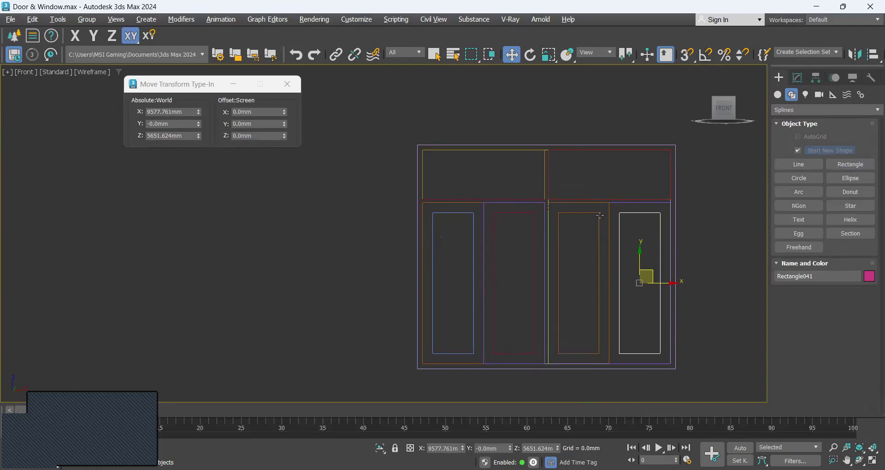
Step: Check the new glass rectangle in the rightmost sash by temporarily hiding its frame, and clear the selection
{"action": "left_click", "coordinate": [728, 237]}
{"action": "left_click", "coordinate": [610, 228]}
{"action": "right_click", "coordinate": [611, 226]}
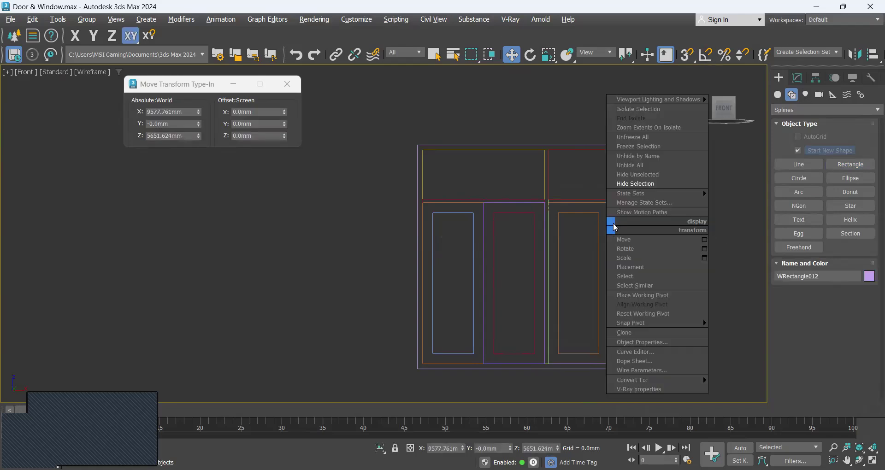
{"action": "left_click", "coordinate": [636, 184]}
{"action": "left_click", "coordinate": [642, 209]}
{"action": "left_click", "coordinate": [696, 211]}
{"action": "key", "text": "ctrl+z"}
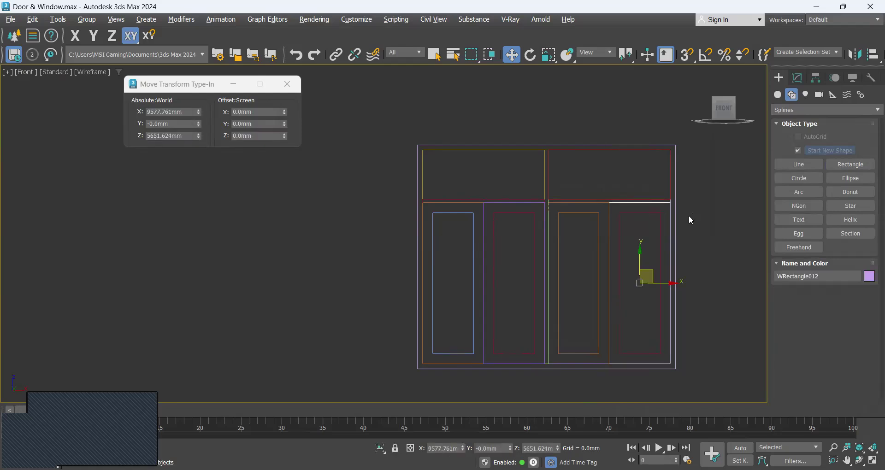
{"action": "left_click", "coordinate": [626, 213]}
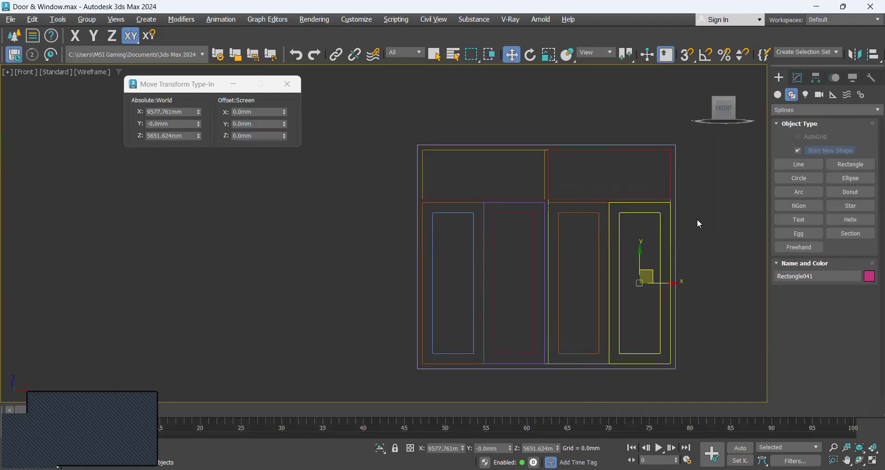
{"action": "left_click", "coordinate": [697, 219]}
{"action": "scroll", "coordinate": [702, 219], "scroll_direction": "down", "scroll_amount": 4}
{"action": "middle_click_drag", "start_coordinate": [707, 219], "coordinate": [679, 223]}
{"action": "right_click", "coordinate": [678, 218]}
{"action": "left_click", "coordinate": [643, 228]}
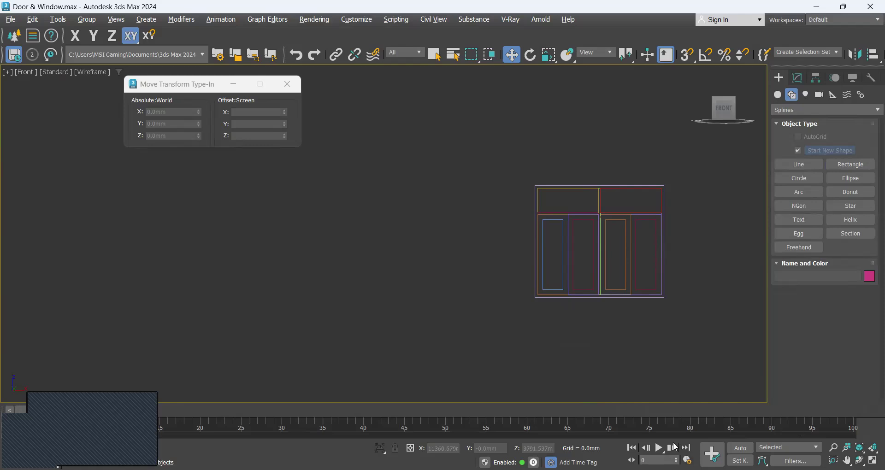
Step: Switch to the Window.jpg reference and examine the dimensions of the narrower two-sash window beside the four-sash one
{"action": "left_click", "coordinate": [686, 415]}
{"action": "scroll", "coordinate": [727, 362], "scroll_direction": "up", "scroll_amount": 2}
{"action": "scroll", "coordinate": [781, 387], "scroll_direction": "up", "scroll_amount": 4}
{"action": "scroll", "coordinate": [774, 392], "scroll_direction": "up", "scroll_amount": 1}
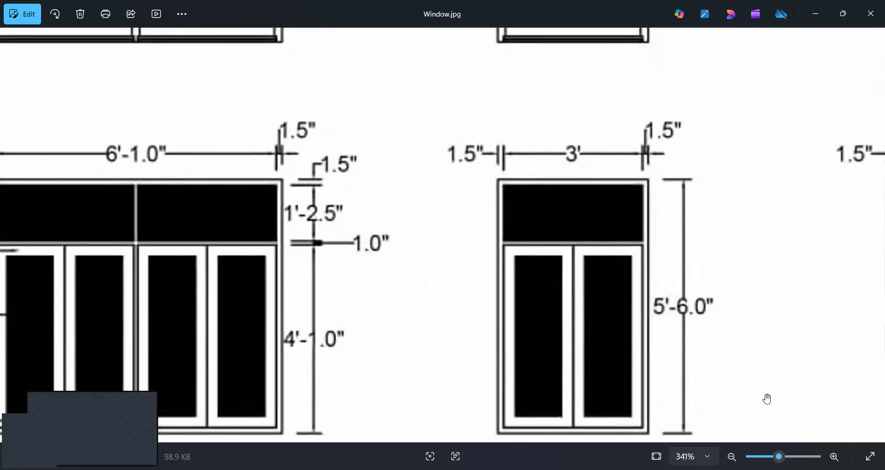
{"action": "scroll", "coordinate": [768, 396], "scroll_direction": "down", "scroll_amount": 1}
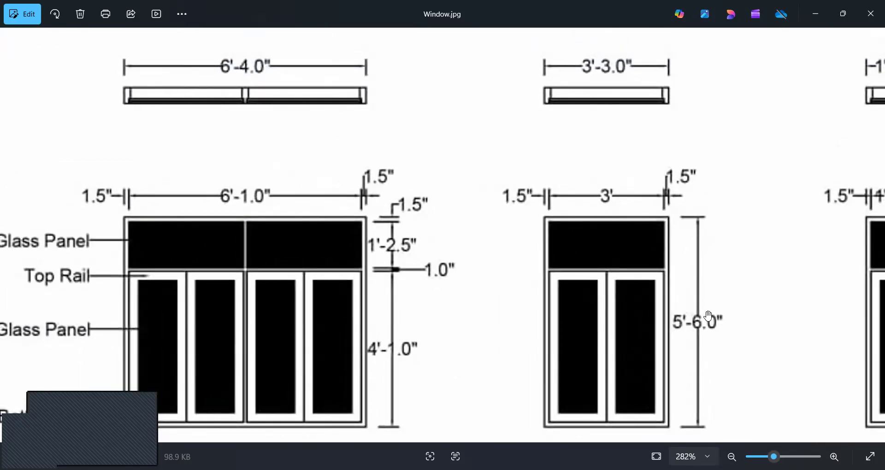
{"action": "scroll", "coordinate": [563, 253], "scroll_direction": "up", "scroll_amount": 1}
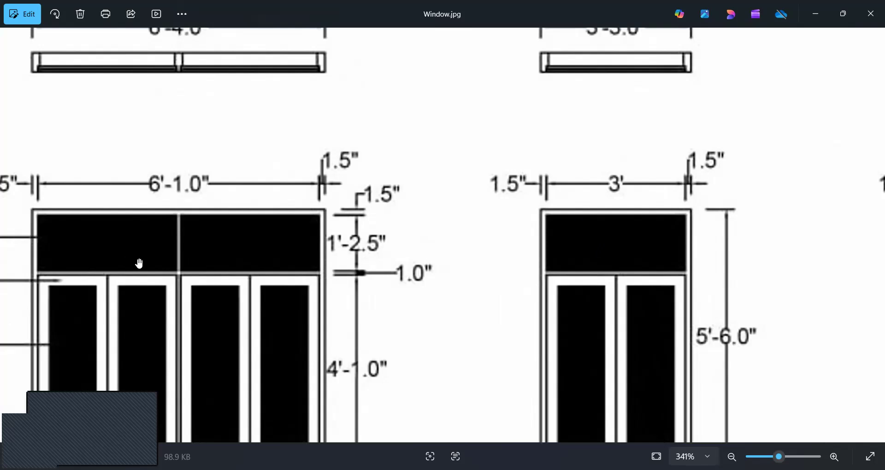
{"action": "scroll", "coordinate": [691, 300], "scroll_direction": "up", "scroll_amount": 2}
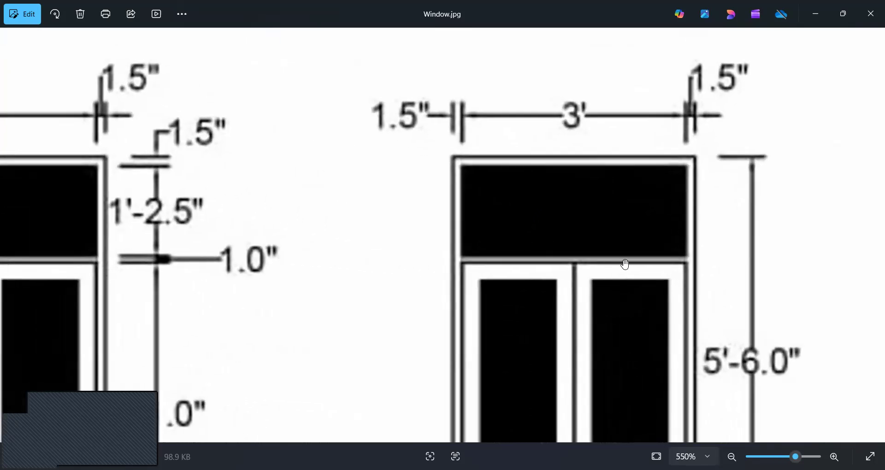
{"action": "scroll", "coordinate": [625, 264], "scroll_direction": "down", "scroll_amount": 1}
{"action": "scroll", "coordinate": [575, 263], "scroll_direction": "down", "scroll_amount": 1}
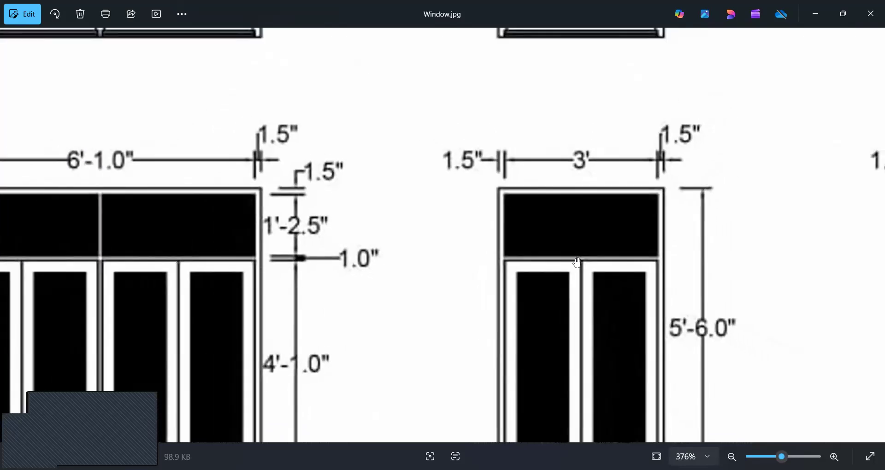
{"action": "scroll", "coordinate": [578, 263], "scroll_direction": "down", "scroll_amount": 2}
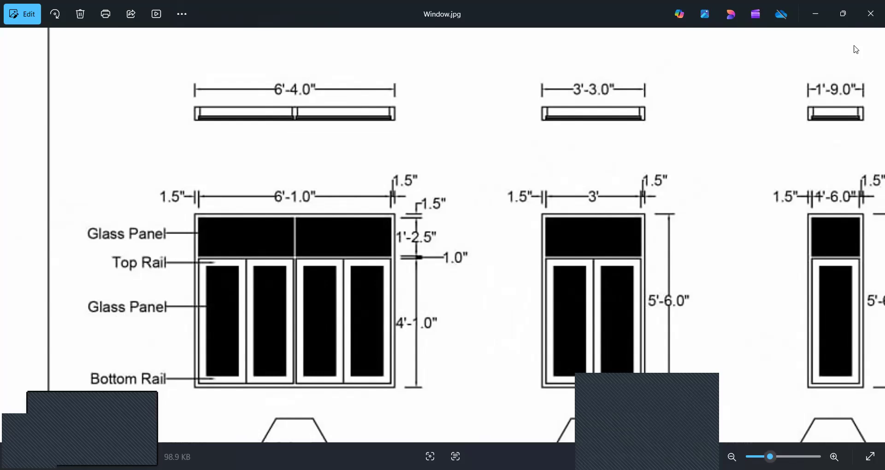
Step: Return to 3ds Max and draw a WRectangle about 1684 by 1574 mm, about 221 mm thick, right of the finished window
{"action": "key", "text": "alt+Tab"}
{"action": "left_click", "coordinate": [812, 112]}
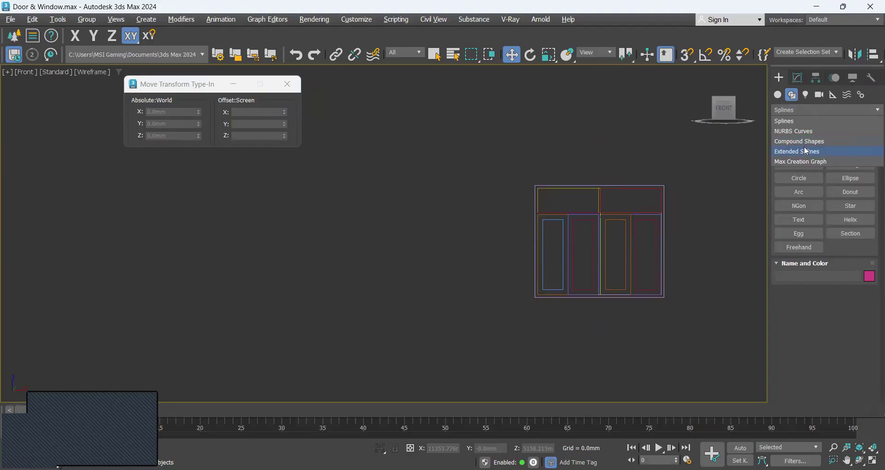
{"action": "left_click", "coordinate": [806, 151]}
{"action": "left_click", "coordinate": [800, 164]}
{"action": "scroll", "coordinate": [384, 226], "scroll_direction": "down", "scroll_amount": 3}
{"action": "middle_click_drag", "start_coordinate": [383, 226], "coordinate": [261, 241]}
{"action": "left_click_drag", "start_coordinate": [367, 210], "coordinate": [421, 266]}
{"action": "left_click", "coordinate": [413, 259]}
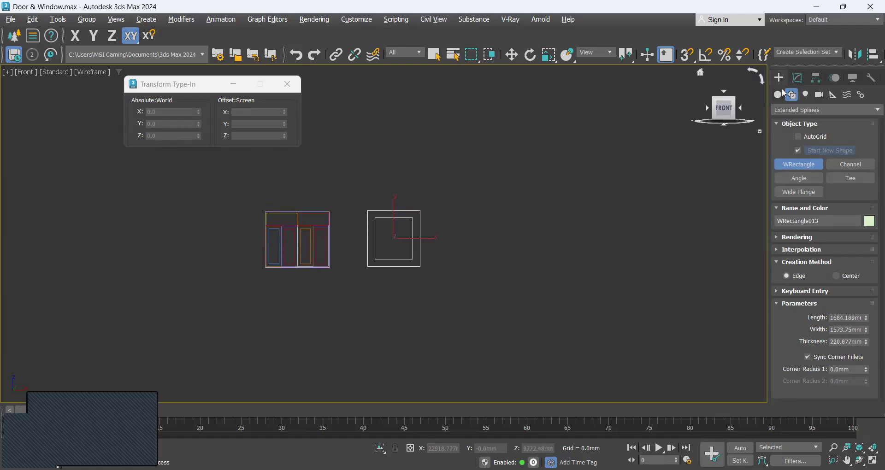
Step: Set the new WRectangle's length to 5'6", width to 3'3" and thickness to 1.5"
{"action": "left_click_drag", "start_coordinate": [866, 318], "coordinate": [866, 303]}
{"action": "double_click", "coordinate": [857, 315]}
{"action": "type", "text": "13"}
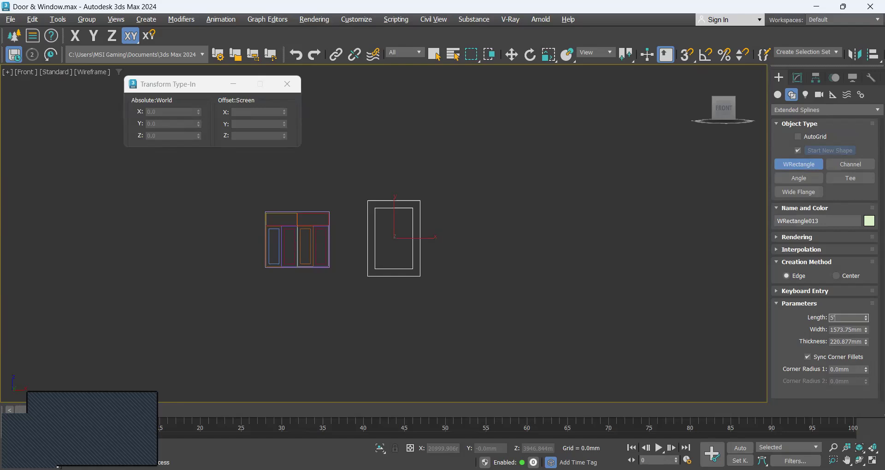
{"action": "type", "text": "5'6\""}
{"action": "key", "text": "Tab"}
{"action": "type", "text": "3"}
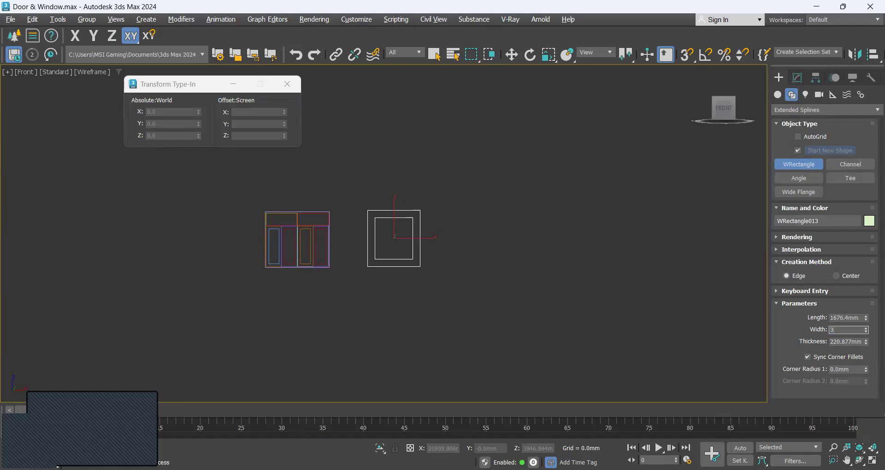
{"action": "type", "text": "'3\""}
{"action": "key", "text": "Tab"}
{"action": "type", "text": "1"}
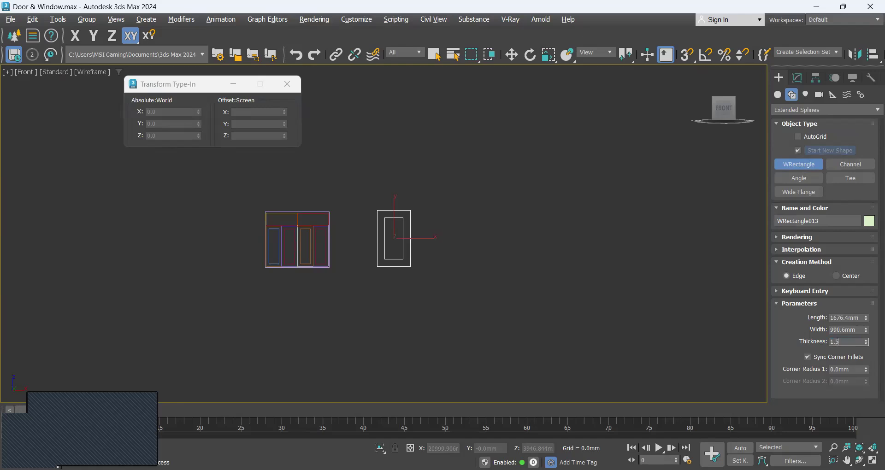
{"action": "type", "text": ".5\""}
{"action": "key", "text": "Return"}
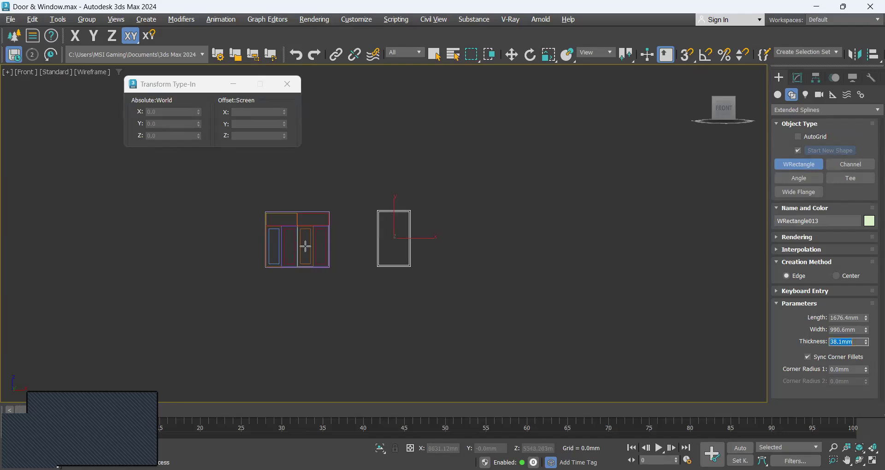
Step: Turn on snapping and draw a spline rectangle filling the inner opening of the new window frame
{"action": "scroll", "coordinate": [313, 231], "scroll_direction": "up", "scroll_amount": 5}
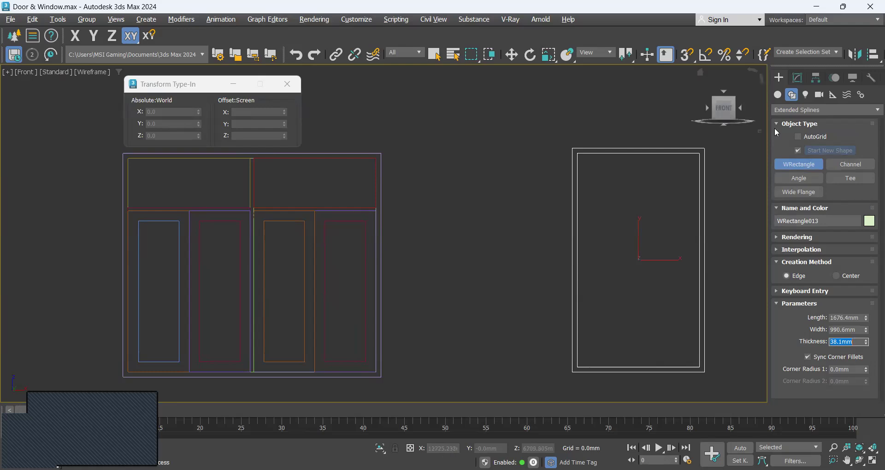
{"action": "left_click", "coordinate": [787, 114]}
{"action": "left_click", "coordinate": [798, 120]}
{"action": "left_click", "coordinate": [843, 162]}
{"action": "left_click", "coordinate": [686, 55]}
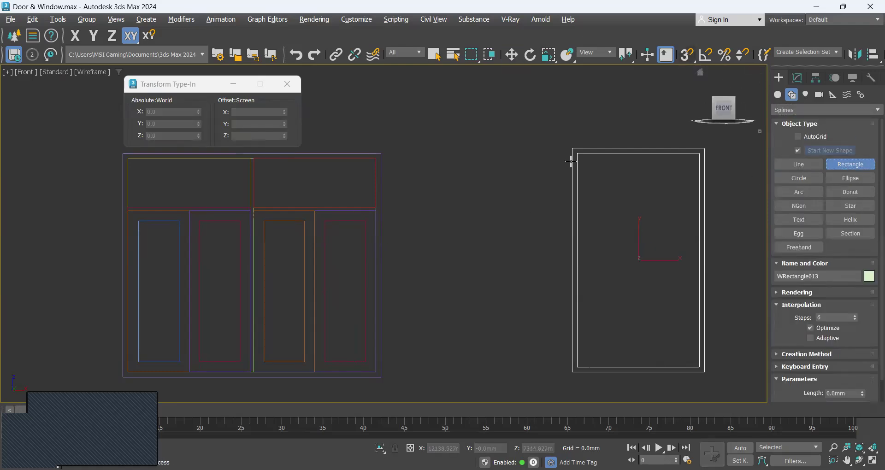
{"action": "left_click_drag", "start_coordinate": [578, 153], "coordinate": [700, 367]}
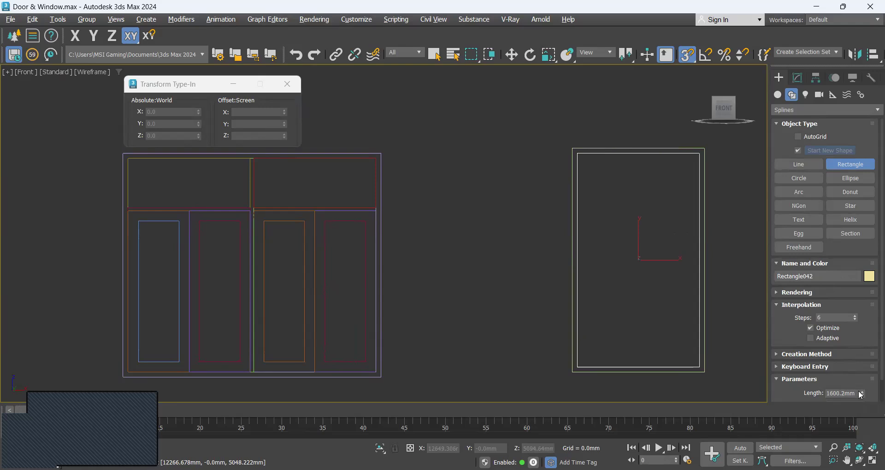
Step: Set the inner rectangle's length to 1" to form a horizontal transom bar
{"action": "left_click_drag", "start_coordinate": [863, 395], "coordinate": [862, 397]}
{"action": "left_click", "coordinate": [733, 381]}
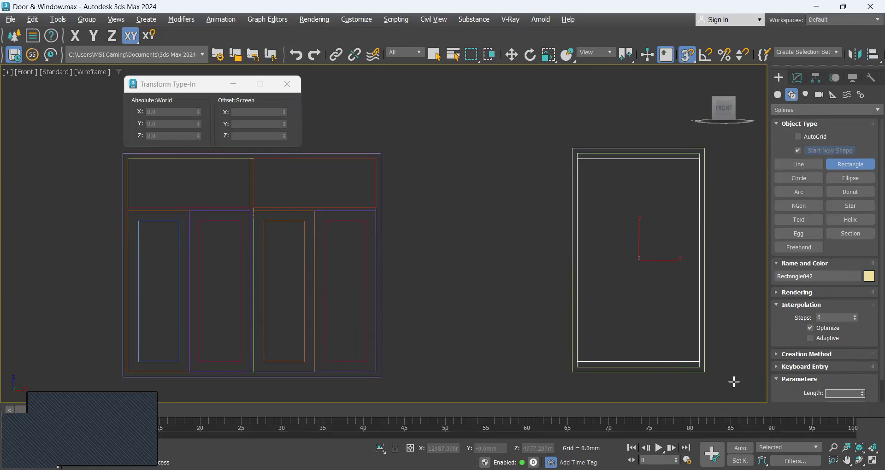
{"action": "type", "text": "1\""}
{"action": "key", "text": "Return"}
Step: Move the transom bar up and snap it against the inner top edge of the new frame
{"action": "middle_click_drag", "start_coordinate": [611, 174], "coordinate": [594, 184]}
{"action": "key", "text": "w"}
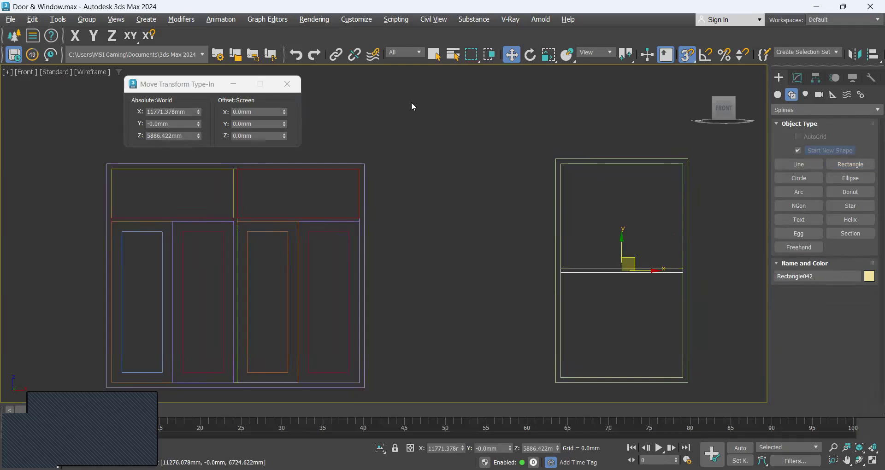
{"action": "left_click_drag", "start_coordinate": [612, 272], "coordinate": [611, 129]}
{"action": "scroll", "coordinate": [599, 133], "scroll_direction": "up", "scroll_amount": 4}
{"action": "left_click_drag", "start_coordinate": [525, 118], "coordinate": [524, 193]}
{"action": "scroll", "coordinate": [571, 229], "scroll_direction": "down", "scroll_amount": 5}
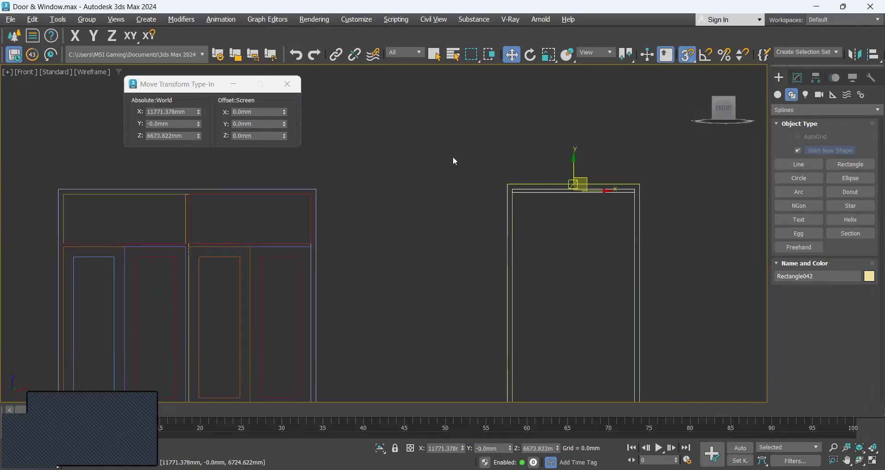
Step: Lower the transom bar with a Y offset of -1'2.5"
{"action": "left_click", "coordinate": [257, 125]}
{"action": "type", "text": "-1'2.5"}
{"action": "key", "text": "Return"}
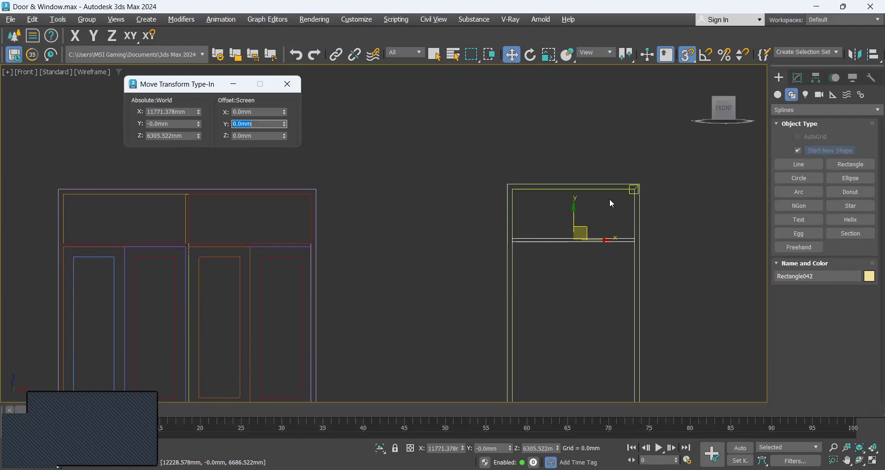
Step: Draw a WRectangle sash from the transom's lower midpoint to the frame's inner lower-left corner, with a thickness of 3"
{"action": "middle_click_drag", "start_coordinate": [598, 258], "coordinate": [571, 212]}
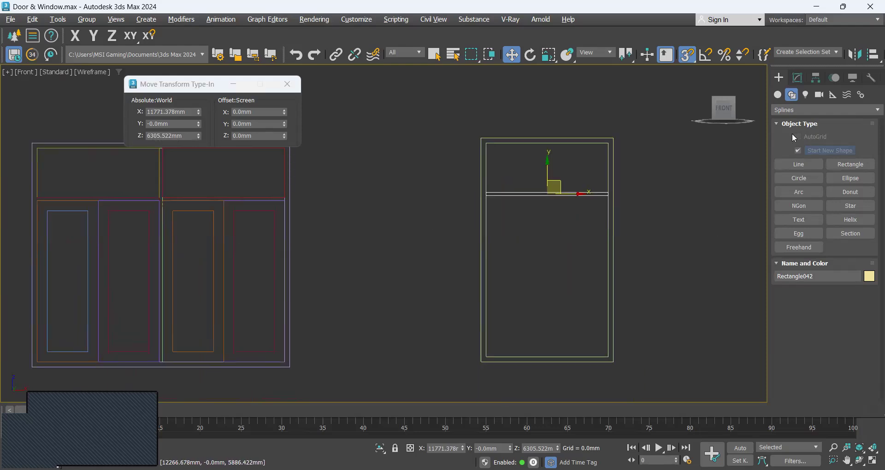
{"action": "left_click", "coordinate": [817, 110]}
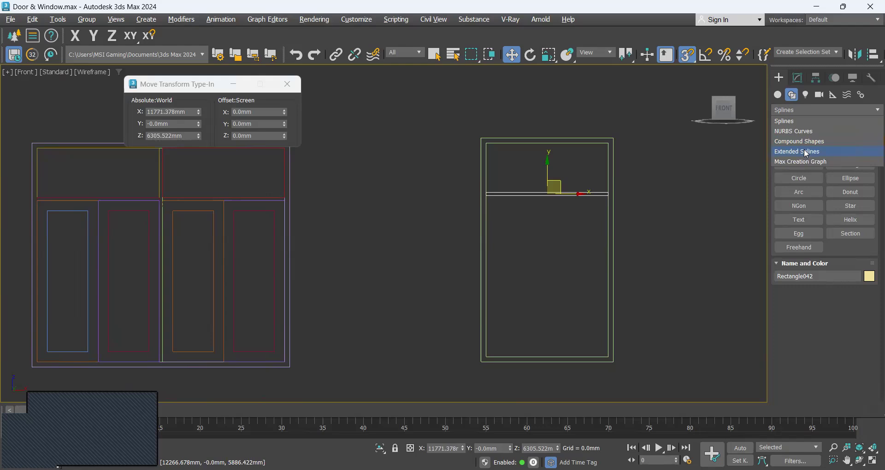
{"action": "left_click", "coordinate": [806, 152]}
{"action": "left_click", "coordinate": [795, 165]}
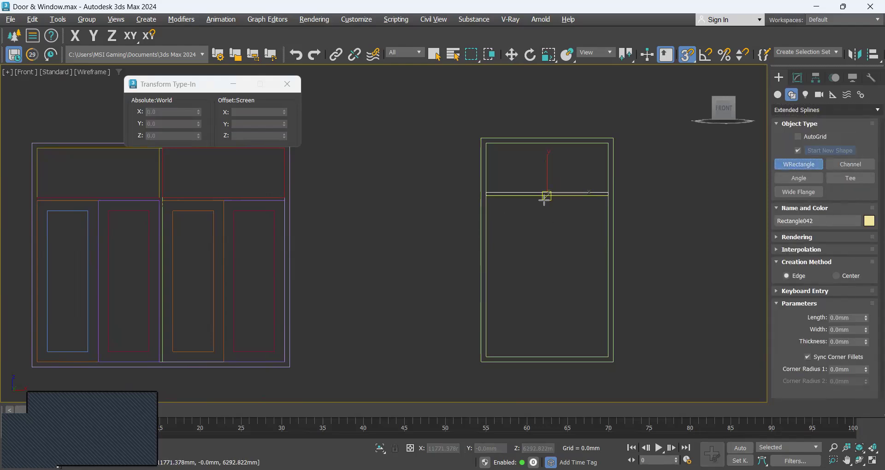
{"action": "left_click_drag", "start_coordinate": [545, 196], "coordinate": [486, 357]}
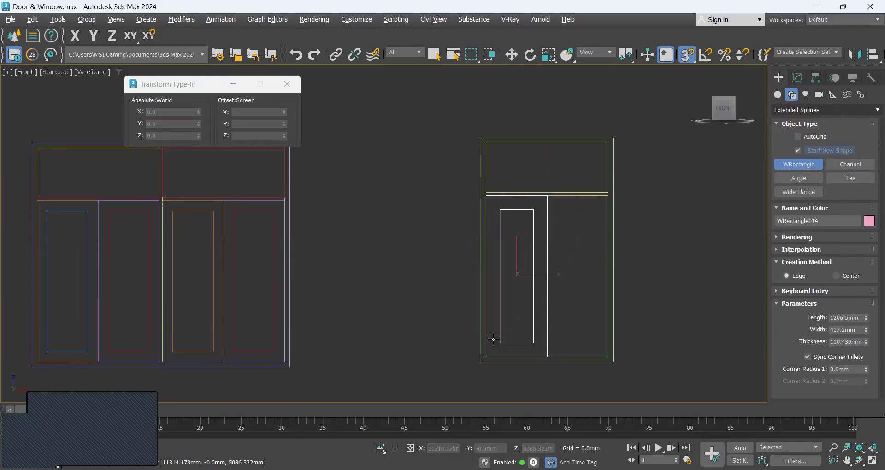
{"action": "left_click", "coordinate": [498, 340]}
{"action": "left_click_drag", "start_coordinate": [859, 343], "coordinate": [780, 343]}
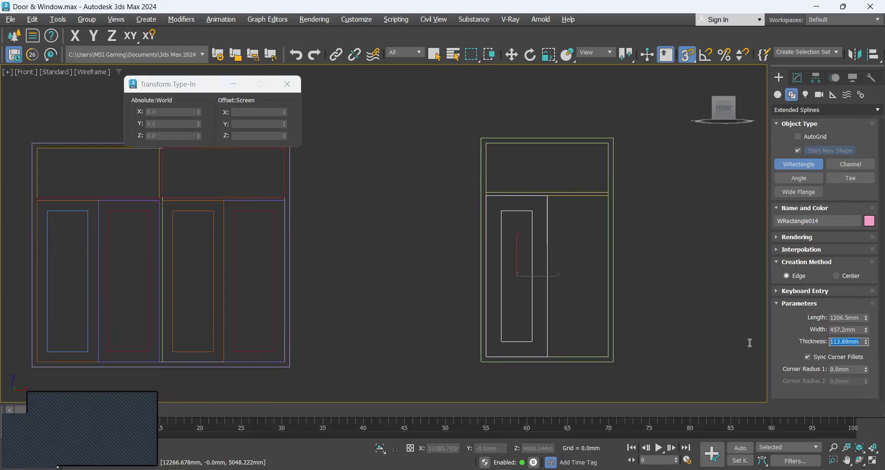
{"action": "type", "text": "3\""}
{"action": "key", "text": "Return"}
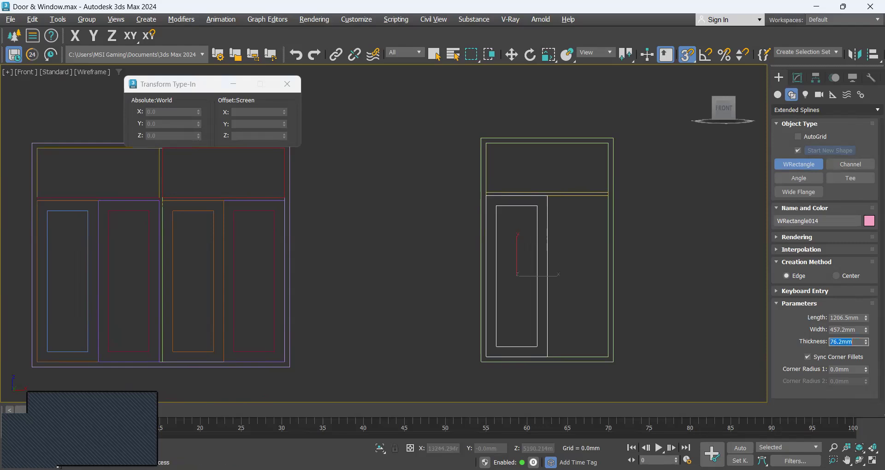
Step: Draw a spline rectangle filling the inner opening of the new sash as its glass outline
{"action": "left_click", "coordinate": [846, 113]}
{"action": "left_click", "coordinate": [836, 123]}
{"action": "left_click", "coordinate": [849, 165]}
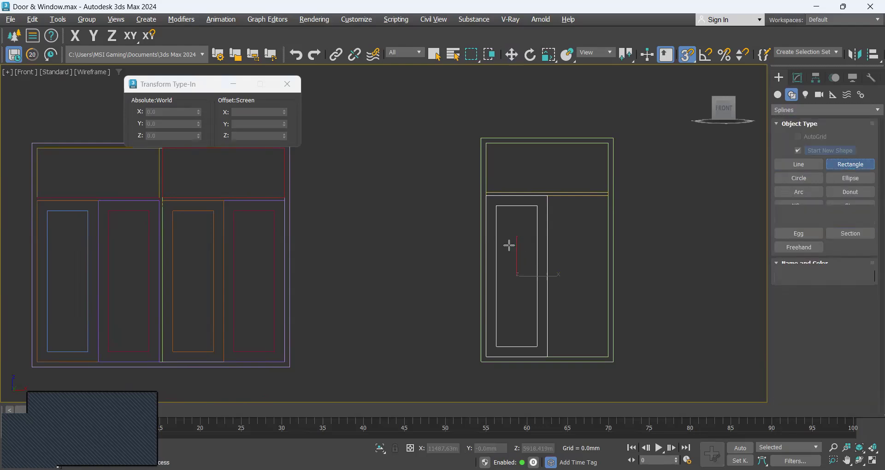
{"action": "left_click_drag", "start_coordinate": [537, 207], "coordinate": [497, 346]}
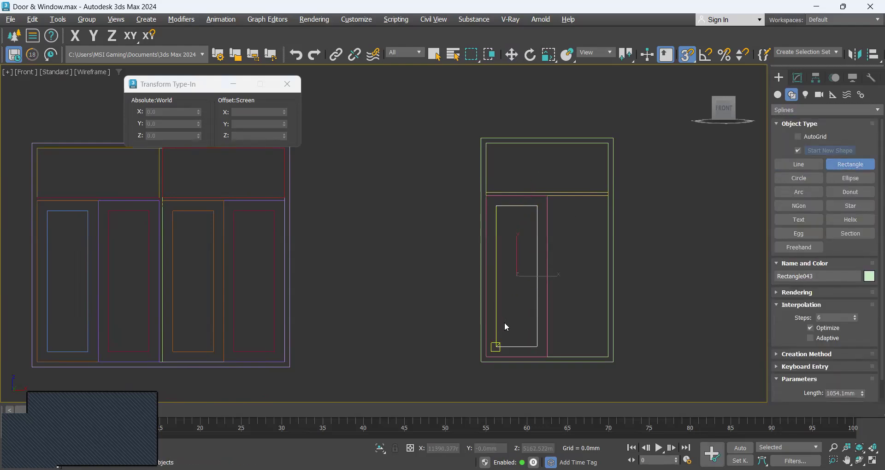
{"action": "key", "text": "w"}
{"action": "left_click", "coordinate": [529, 221]}
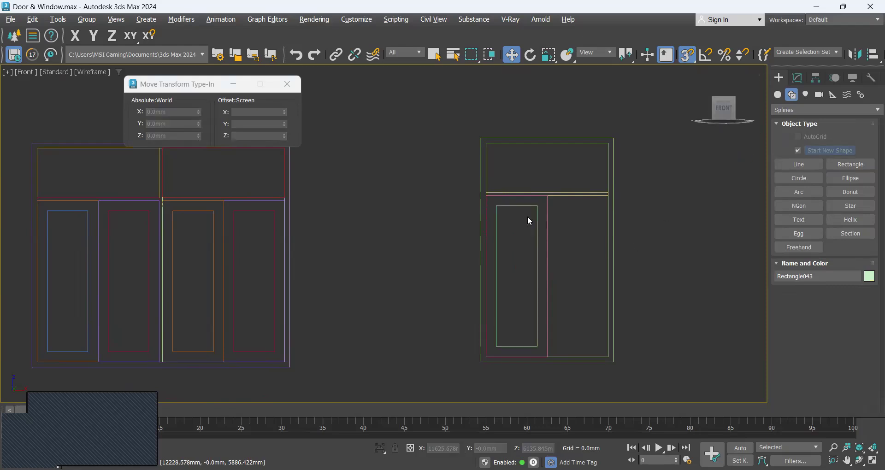
Step: Clone the sash together with its glass rectangle as one copy to the right of the window
{"action": "left_click", "coordinate": [546, 241]}
{"action": "left_click", "coordinate": [539, 247], "text": "ctrl"}
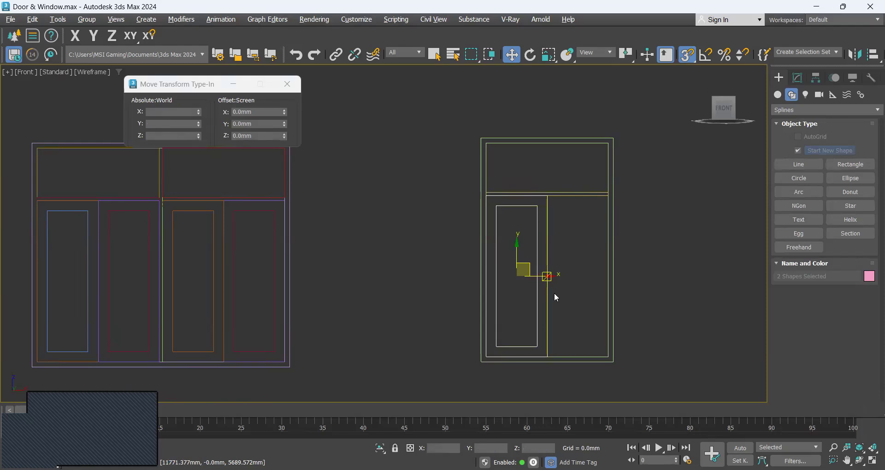
{"action": "left_click_drag", "start_coordinate": [540, 279], "coordinate": [685, 278], "text": "shift"}
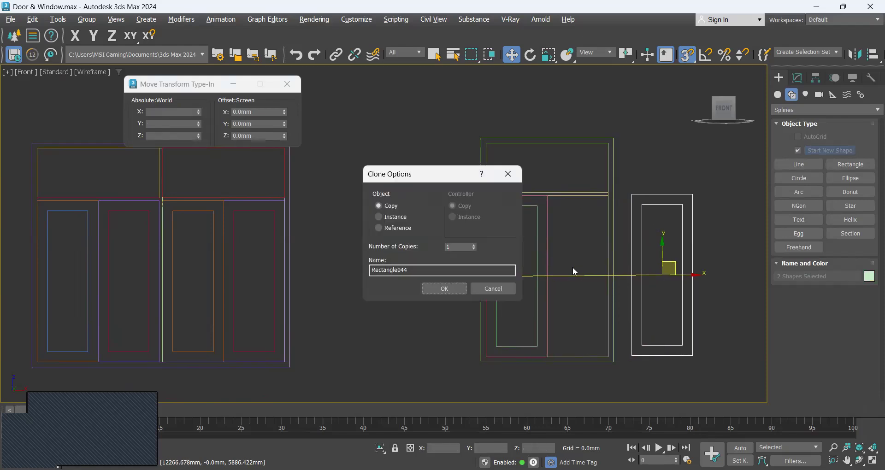
{"action": "left_click", "coordinate": [459, 289]}
{"action": "left_click", "coordinate": [728, 239]}
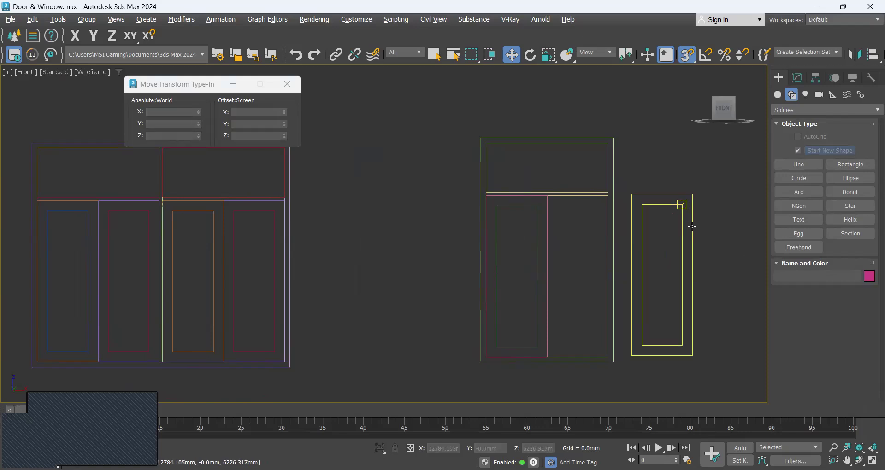
{"action": "left_click", "coordinate": [693, 223]}
{"action": "right_click", "coordinate": [693, 224]}
{"action": "left_click", "coordinate": [731, 182]}
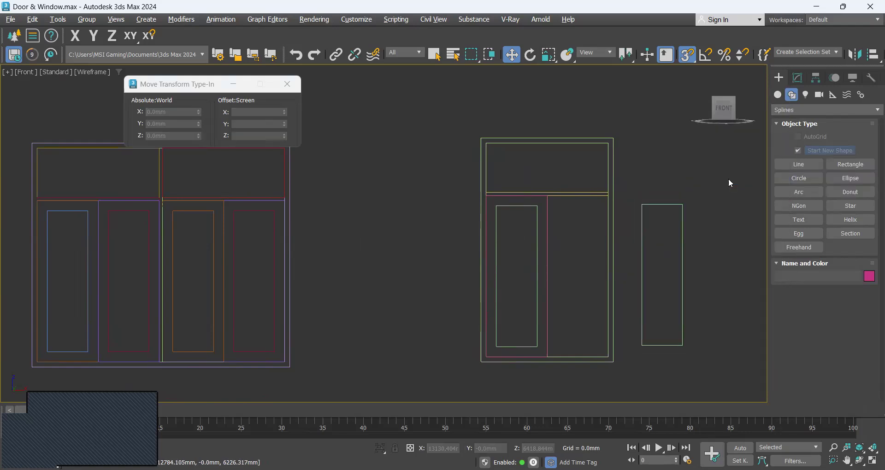
{"action": "key", "text": "ctrl+z"}
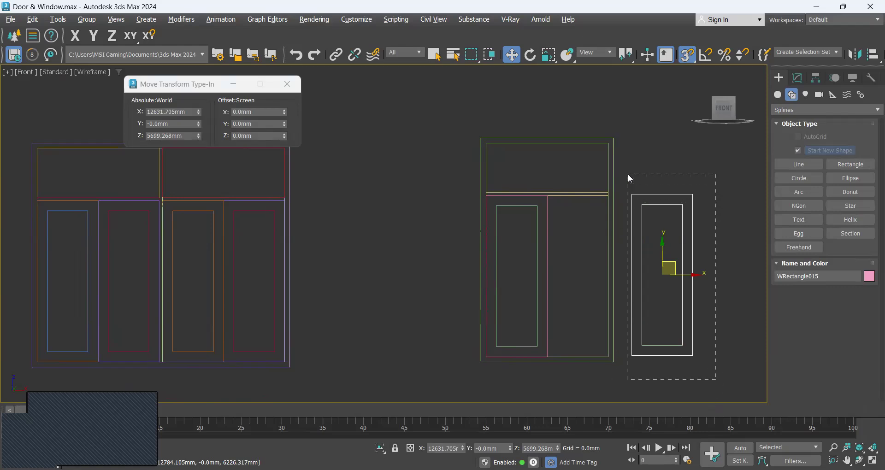
Step: Move the copied sash and glass rectangle into the right half of the window, snapping at the transom's lower-right corner
{"action": "left_click_drag", "start_coordinate": [628, 175], "coordinate": [628, 174]}
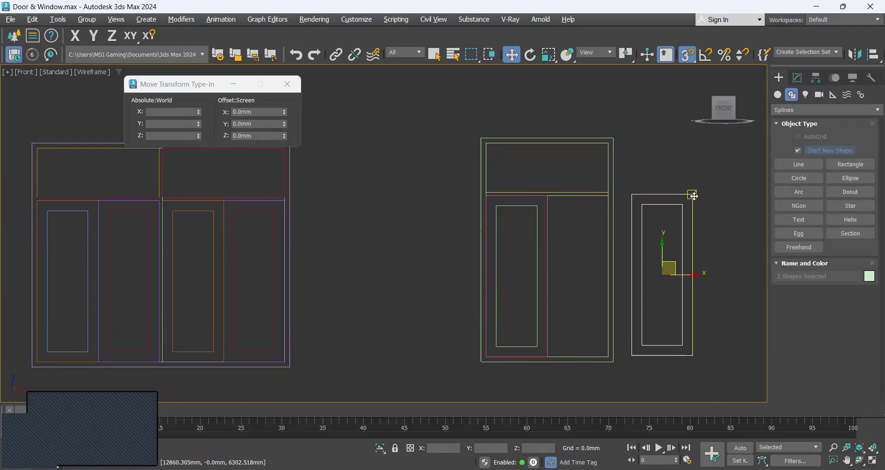
{"action": "left_click_drag", "start_coordinate": [693, 195], "coordinate": [607, 194]}
{"action": "left_click", "coordinate": [633, 247]}
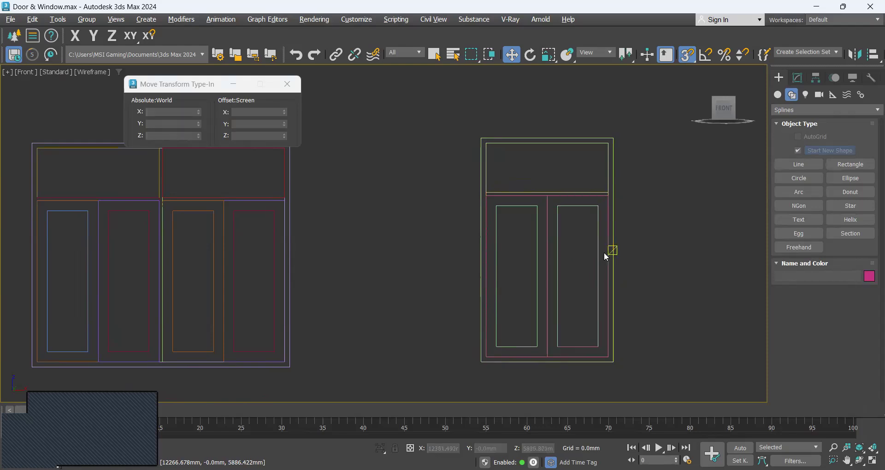
Step: Check the W1F window in the reference drawing and draw a WRectangle frame about 1660 by 947 mm beside the two-sash window
{"action": "scroll", "coordinate": [634, 248], "scroll_direction": "down", "scroll_amount": 5}
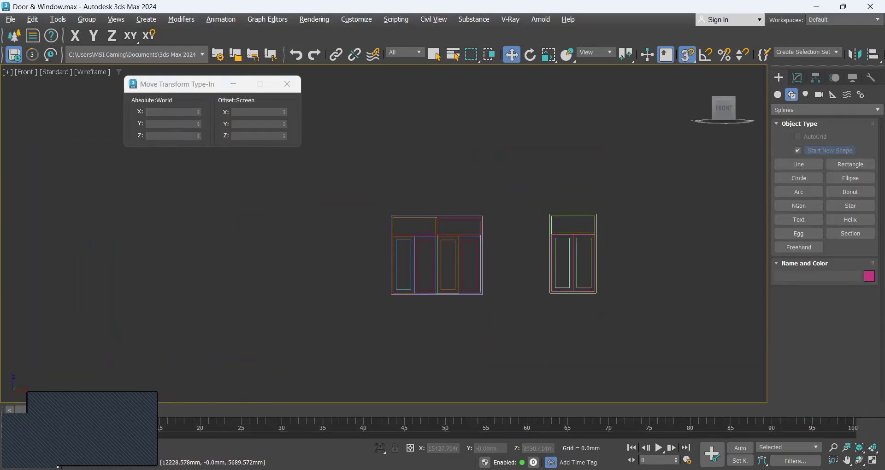
{"action": "key", "text": "alt+Tab"}
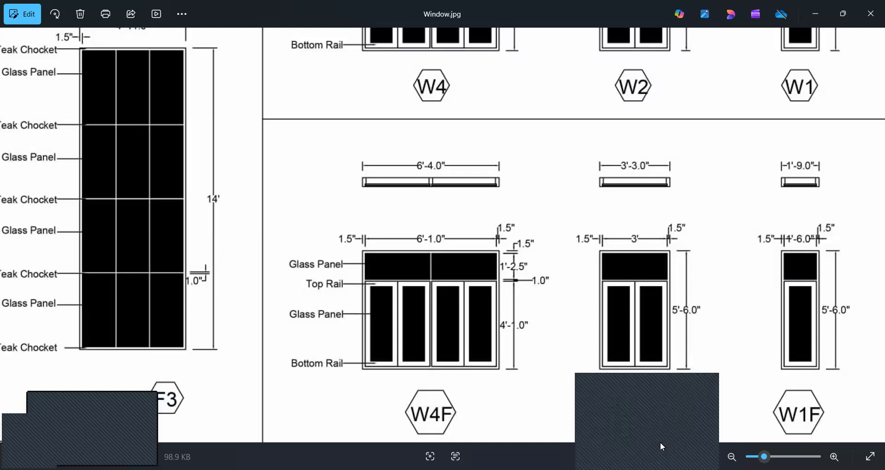
{"action": "key", "text": "alt+Tab"}
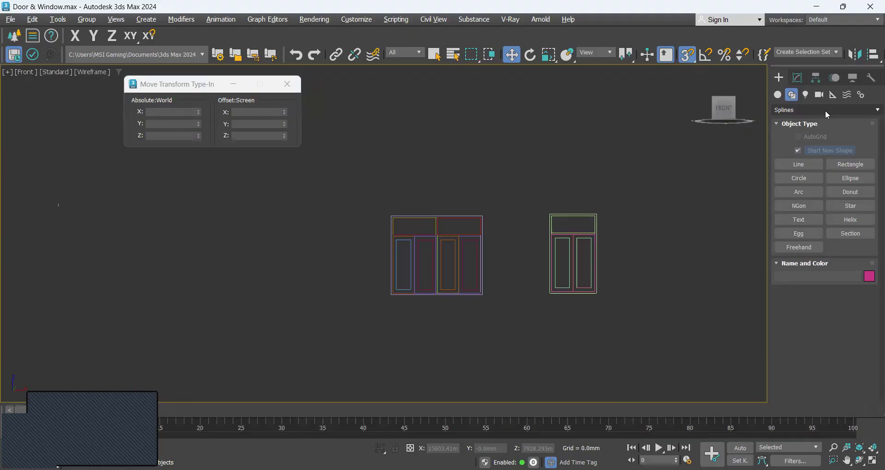
{"action": "left_click", "coordinate": [825, 110]}
{"action": "left_click", "coordinate": [814, 152]}
{"action": "left_click", "coordinate": [814, 165]}
{"action": "left_click_drag", "start_coordinate": [638, 216], "coordinate": [683, 295]}
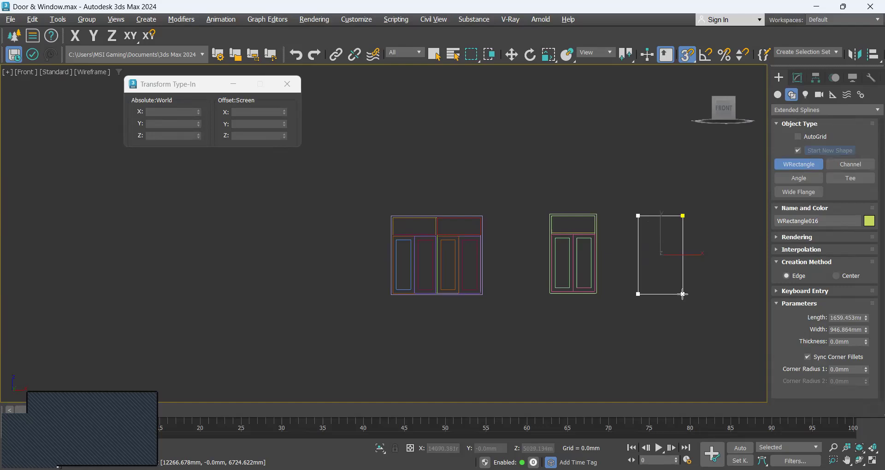
{"action": "left_click", "coordinate": [680, 288]}
Step: Set the new frame's length to 5'6", width to 1'9" and thickness to 1.5"
{"action": "left_click_drag", "start_coordinate": [854, 315], "coordinate": [753, 319]}
{"action": "key", "text": "BackSpace"}
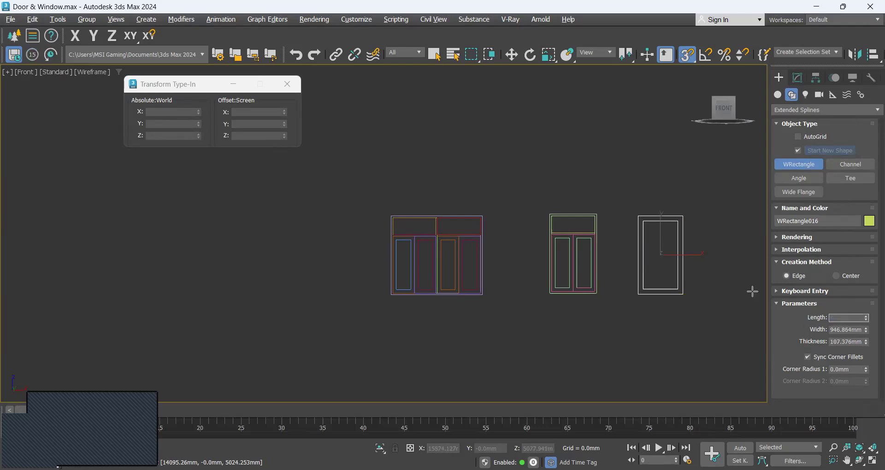
{"action": "type", "text": "5'6\""}
{"action": "key", "text": "Tab"}
{"action": "type", "text": "1"}
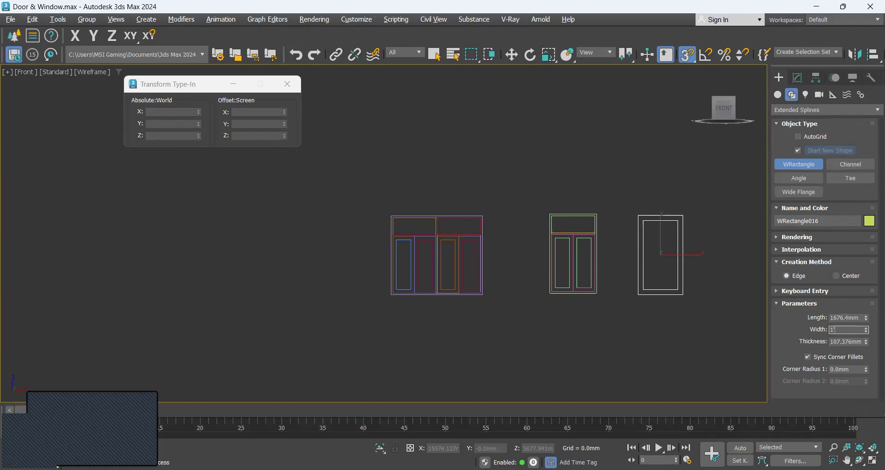
{"action": "key", "text": "Tab"}
{"action": "type", "text": "1"}
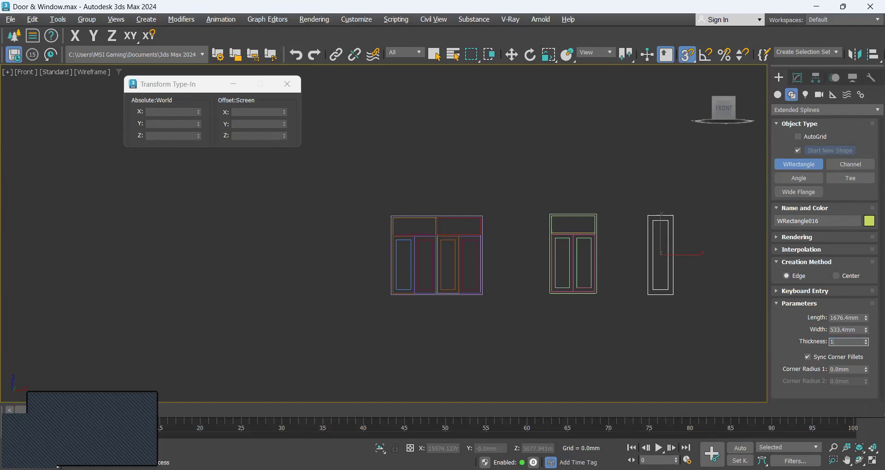
{"action": "type", "text": ".5\""}
{"action": "key", "text": "Return"}
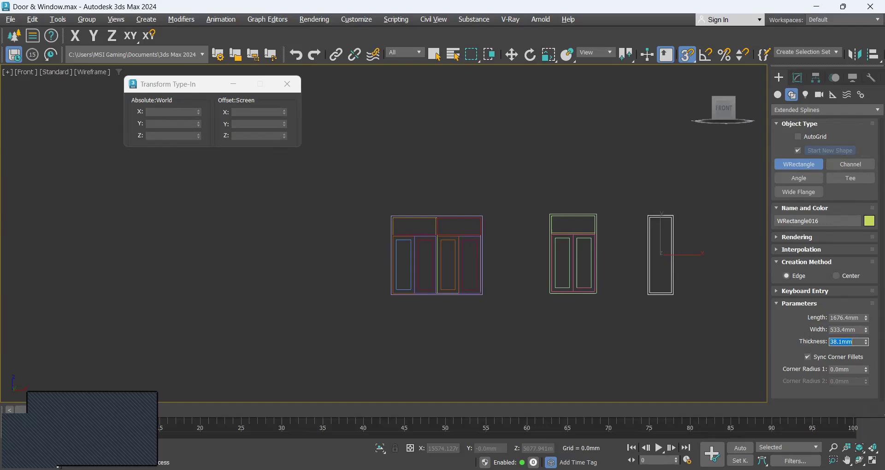
Step: Draw a spline rectangle filling the inner opening of the narrow window frame
{"action": "left_click", "coordinate": [815, 110]}
{"action": "left_click", "coordinate": [801, 123]}
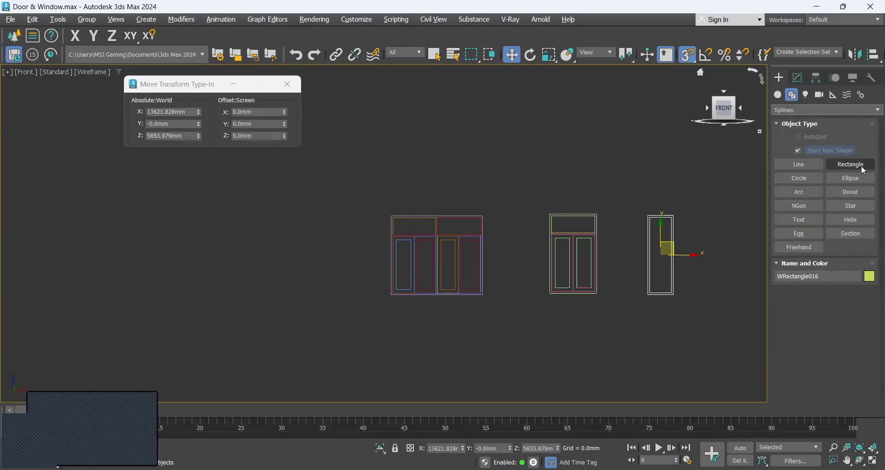
{"action": "left_click", "coordinate": [851, 165]}
{"action": "scroll", "coordinate": [630, 260], "scroll_direction": "up", "scroll_amount": 4}
{"action": "left_click_drag", "start_coordinate": [558, 160], "coordinate": [597, 302]}
{"action": "key", "text": "w"}
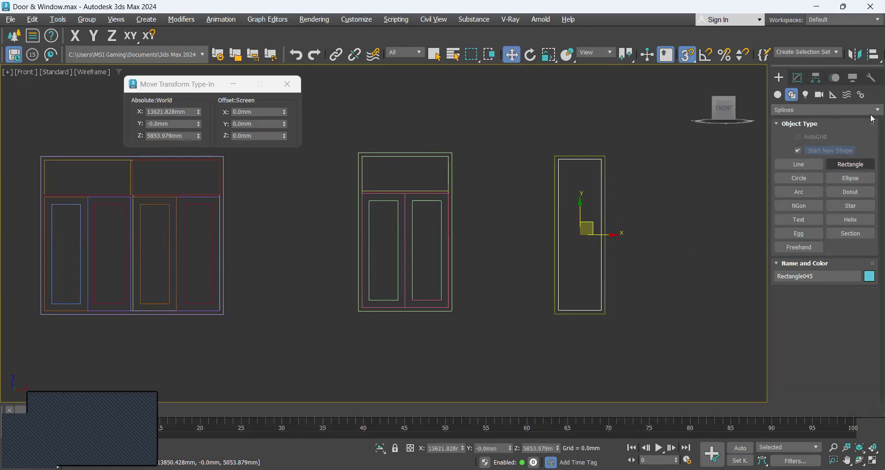
Step: Set the narrow window's inner rectangle length to 1" to form a transom bar
{"action": "left_click", "coordinate": [795, 80]}
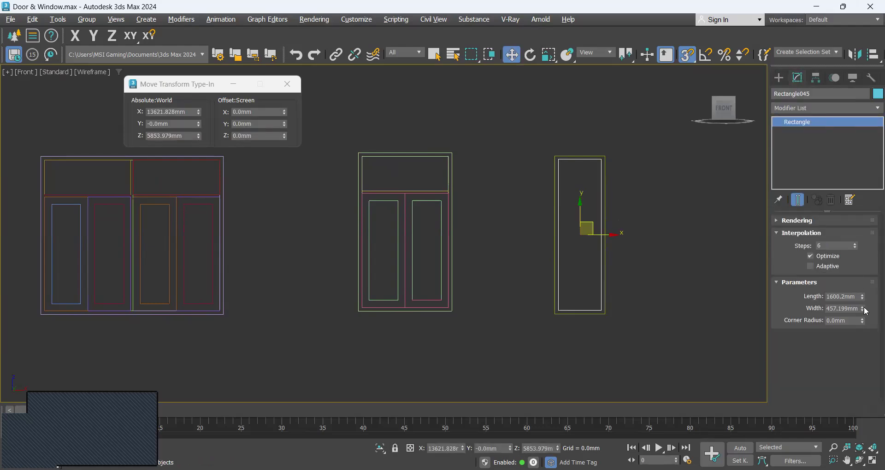
{"action": "double_click", "coordinate": [858, 298]}
{"action": "key", "text": "BackSpace"}
{"action": "type", "text": "1\""}
{"action": "key", "text": "Return"}
Step: Move the narrow window's transom bar up and snap it to the frame's inner top corner
{"action": "scroll", "coordinate": [608, 218], "scroll_direction": "up", "scroll_amount": 4}
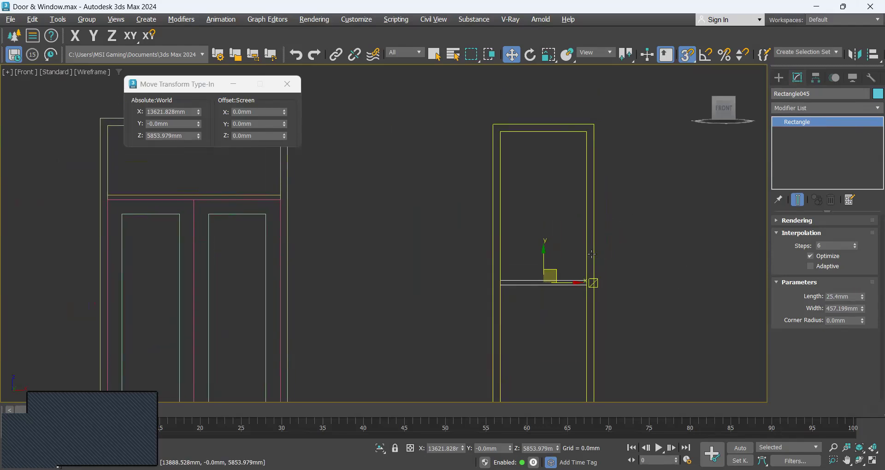
{"action": "scroll", "coordinate": [592, 253], "scroll_direction": "down", "scroll_amount": 2}
{"action": "left_click_drag", "start_coordinate": [568, 265], "coordinate": [641, 189]}
{"action": "scroll", "coordinate": [641, 190], "scroll_direction": "up", "scroll_amount": 4}
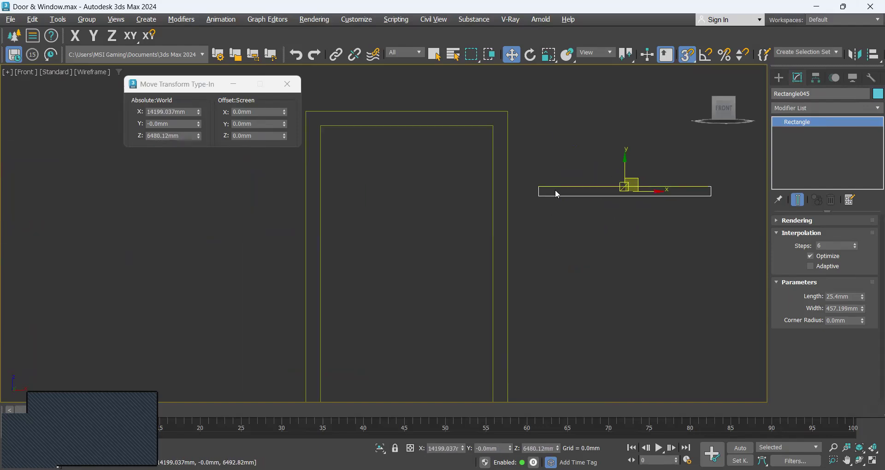
{"action": "middle_click_drag", "start_coordinate": [542, 187], "coordinate": [592, 225]}
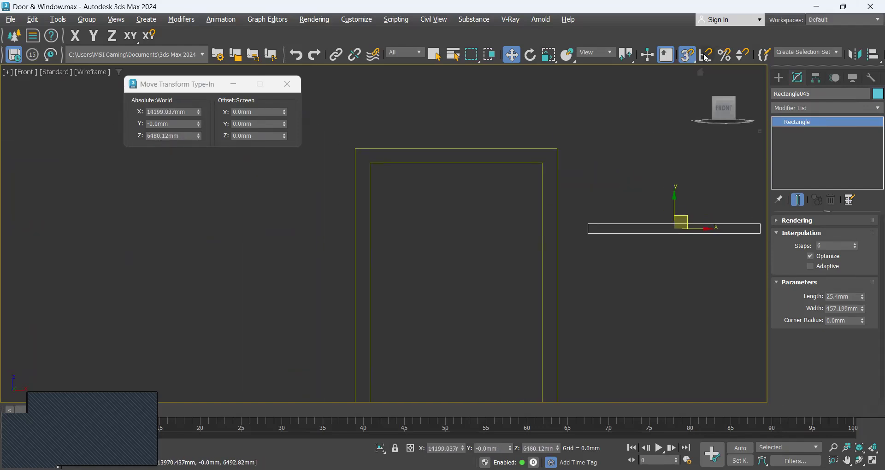
{"action": "left_click_drag", "start_coordinate": [587, 223], "coordinate": [370, 163]}
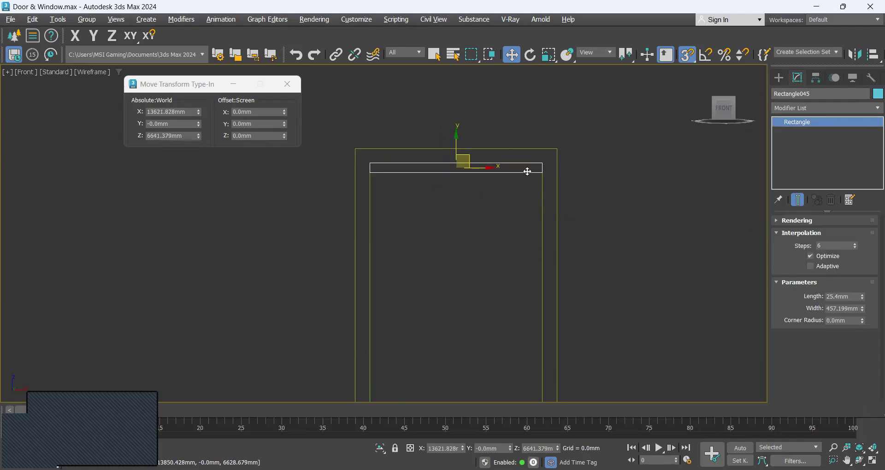
Step: Lower the narrow window's transom bar with a Y offset of -1'2.5"
{"action": "double_click", "coordinate": [267, 127]}
{"action": "type", "text": "-1"}
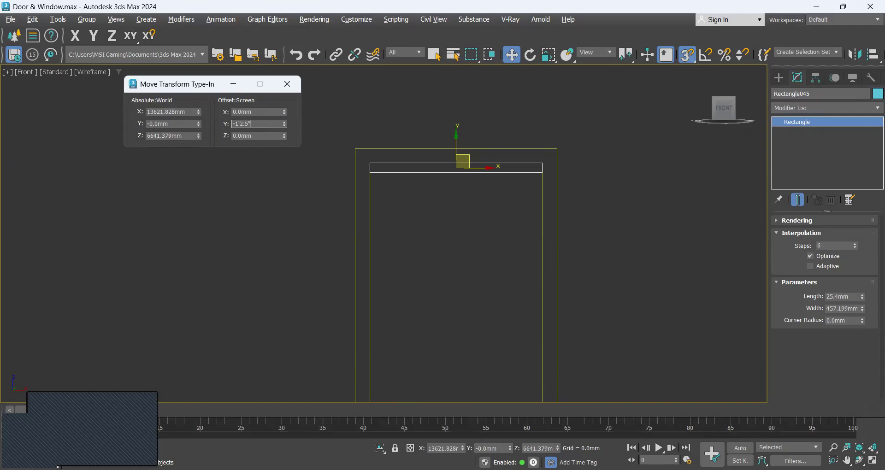
{"action": "type", "text": "'2.5"}
{"action": "key", "text": "Return"}
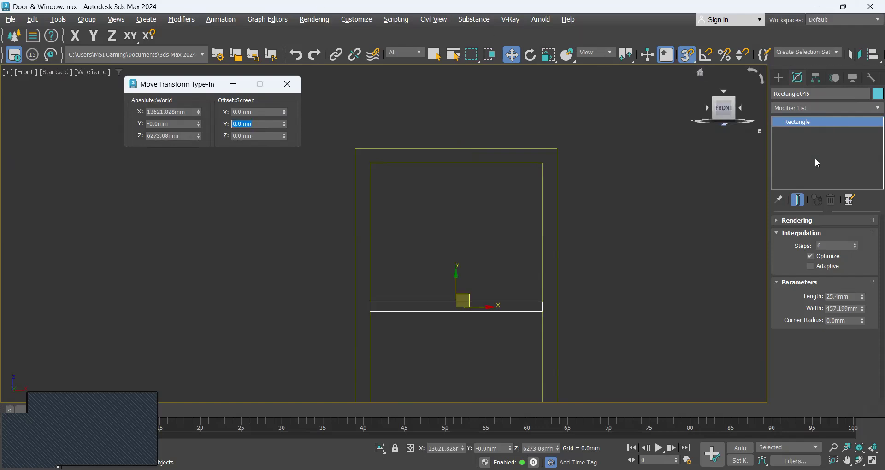
Step: Draw an extended-spline WRectangle sash filling the narrow window's opening below the transom bar
{"action": "left_click", "coordinate": [779, 77]}
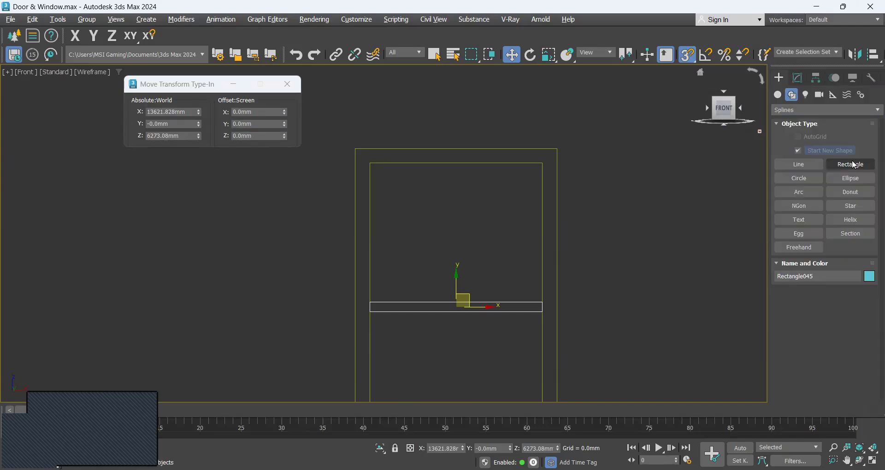
{"action": "left_click", "coordinate": [812, 111]}
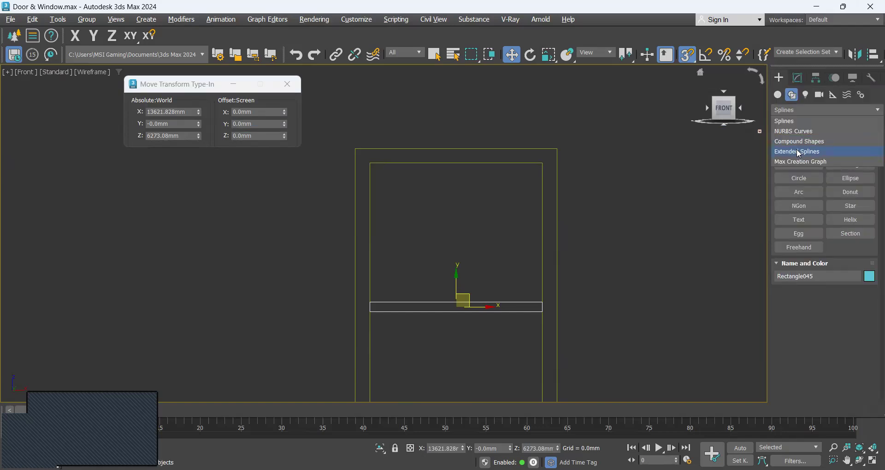
{"action": "left_click", "coordinate": [797, 149]}
{"action": "left_click", "coordinate": [812, 165]}
{"action": "scroll", "coordinate": [646, 194], "scroll_direction": "down", "scroll_amount": 5}
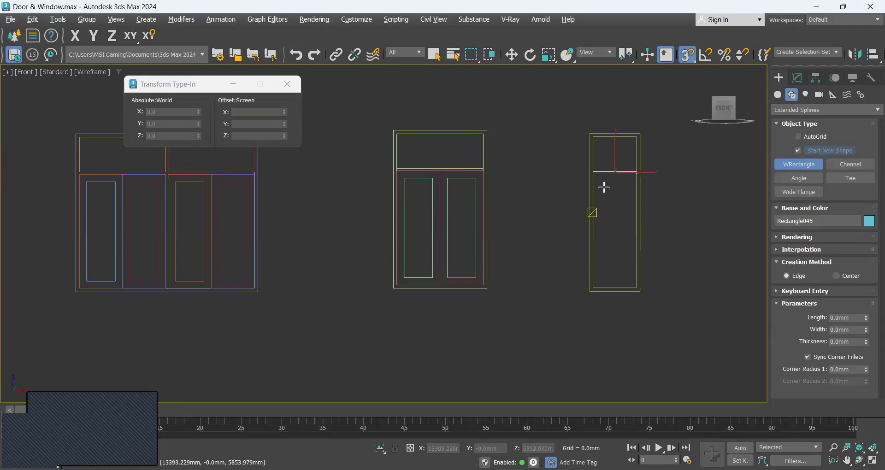
{"action": "middle_click_drag", "start_coordinate": [603, 183], "coordinate": [555, 160]}
{"action": "left_click_drag", "start_coordinate": [542, 148], "coordinate": [596, 305]}
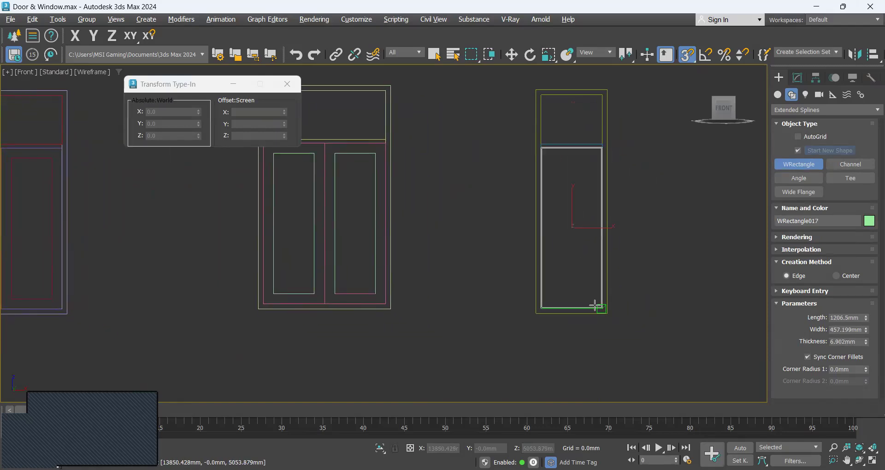
{"action": "left_click", "coordinate": [591, 292]}
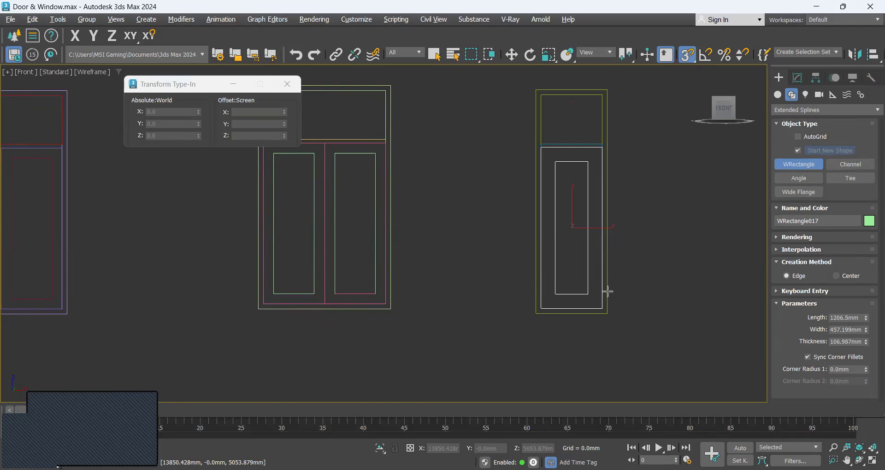
Step: Set the narrow window's sash thickness to 3"
{"action": "double_click", "coordinate": [861, 343]}
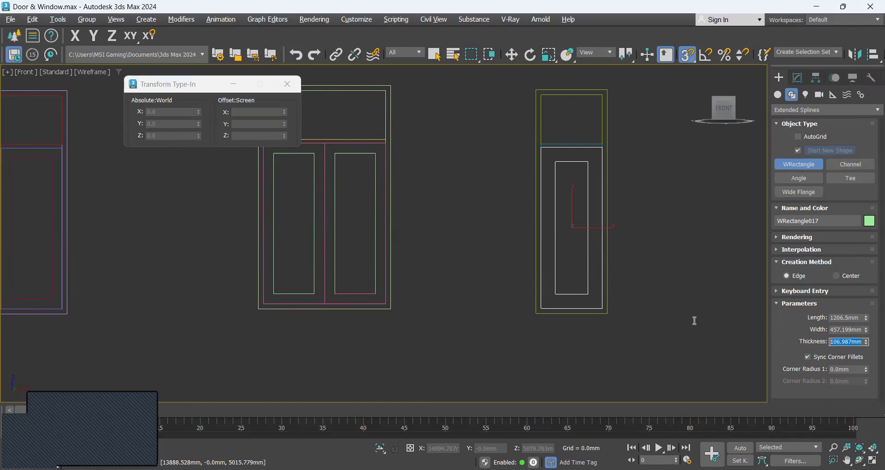
{"action": "key", "text": "BackSpace"}
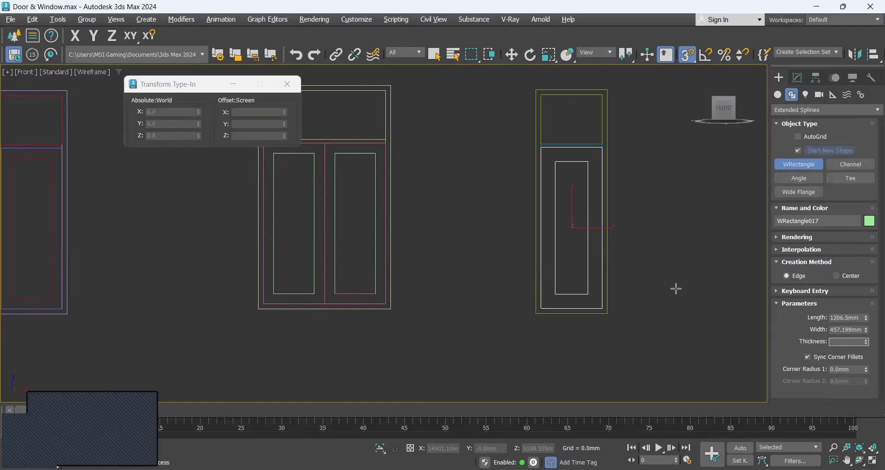
{"action": "type", "text": "1.5"}
{"action": "key", "text": "Return"}
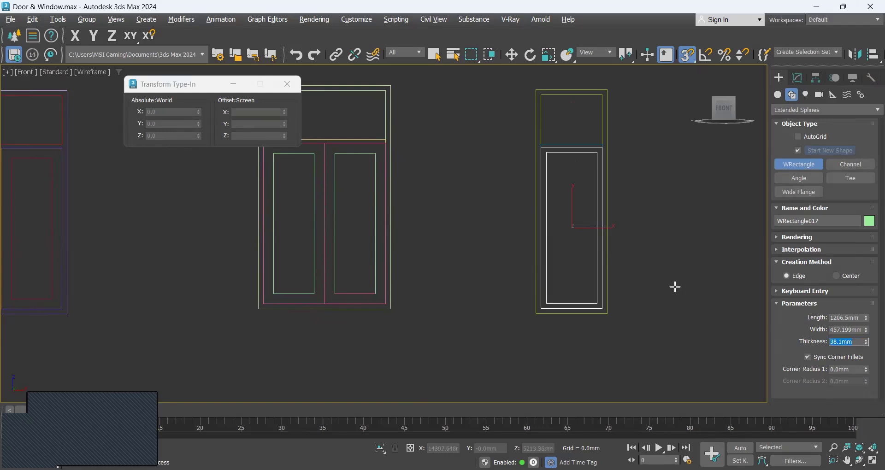
{"action": "type", "text": "3\""}
{"action": "key", "text": "Return"}
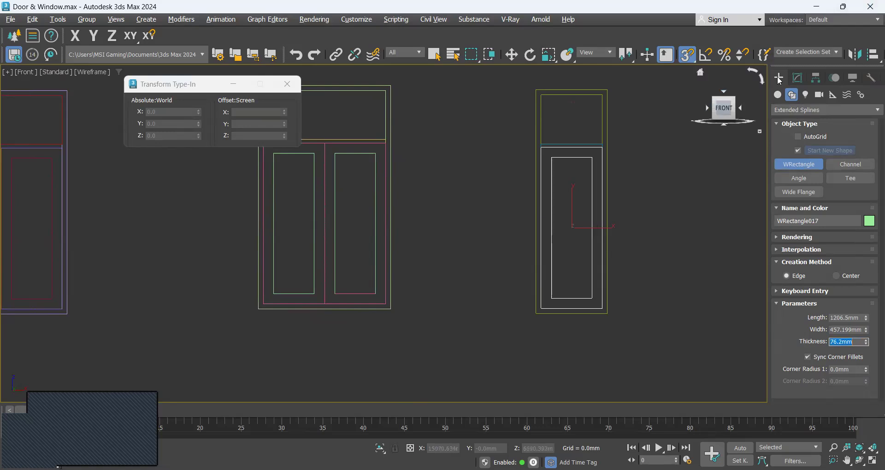
Step: Draw a spline rectangle for the glass filling the inner opening of the narrow window's sash
{"action": "left_click", "coordinate": [794, 110]}
{"action": "left_click", "coordinate": [793, 123]}
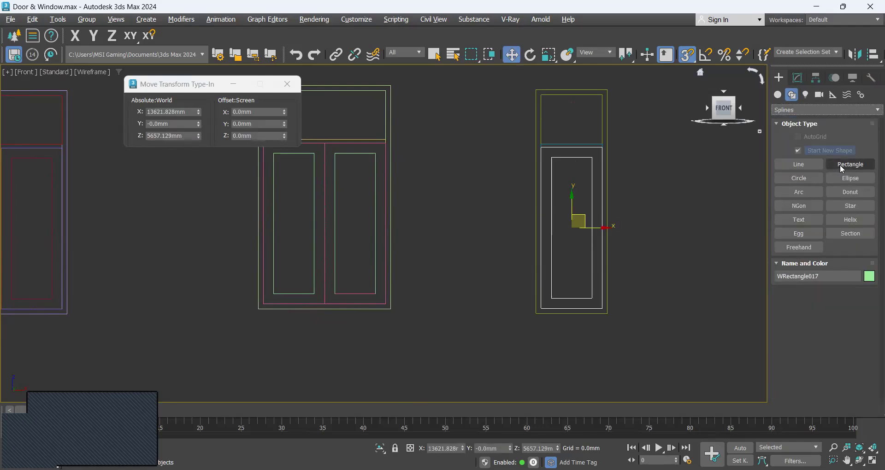
{"action": "left_click", "coordinate": [840, 164]}
{"action": "left_click_drag", "start_coordinate": [551, 159], "coordinate": [592, 299]}
{"action": "key", "text": "w"}
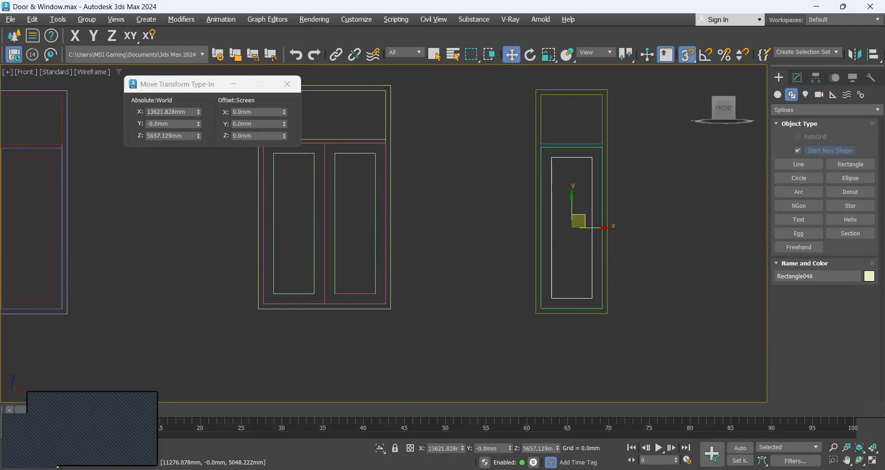
Step: Check the windows in the Window.jpg reference drawing and view all three modelled windows together
{"action": "mouse_move", "coordinate": [676, 469]}
{"action": "left_click", "coordinate": [681, 438]}
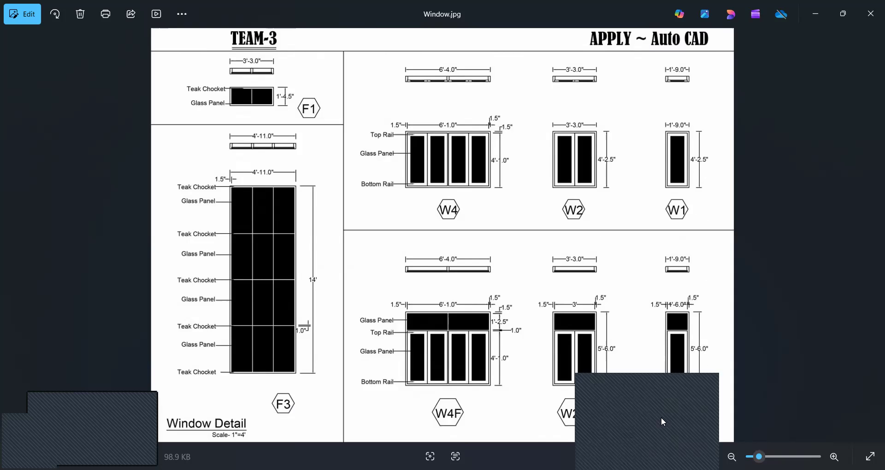
{"action": "key", "text": "alt+Tab"}
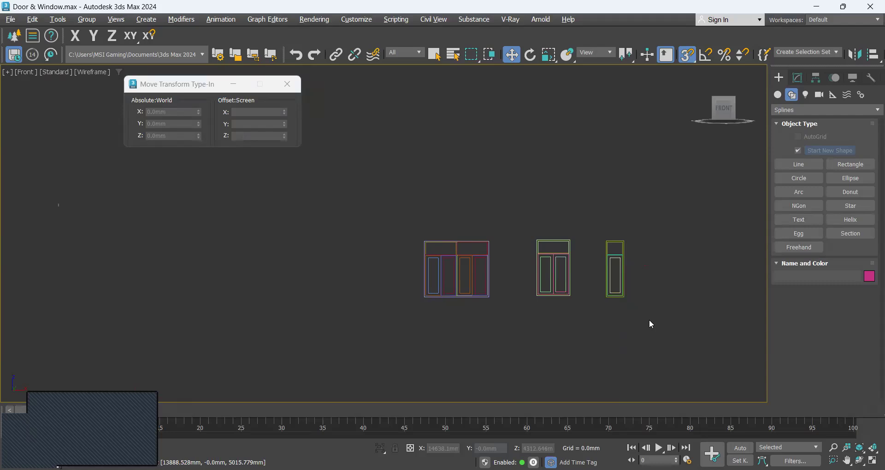
{"action": "left_click_drag", "start_coordinate": [364, 210], "coordinate": [365, 209]}
{"action": "middle_click_drag", "start_coordinate": [531, 267], "coordinate": [528, 287]}
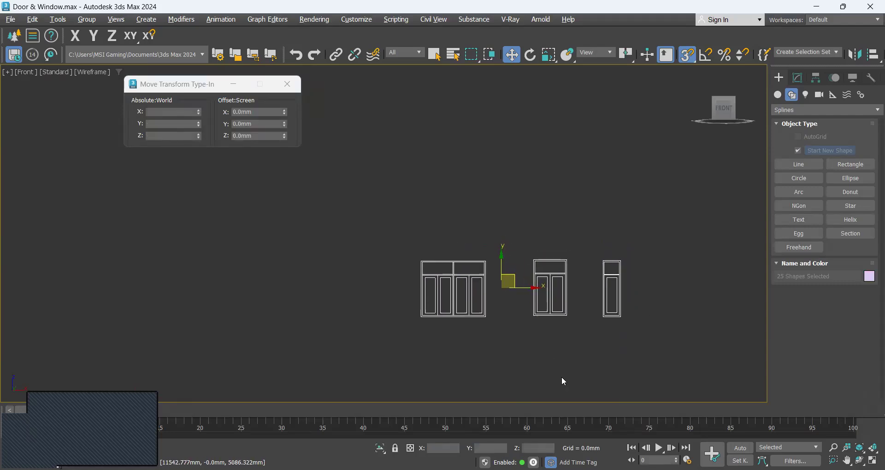
{"action": "left_click", "coordinate": [603, 350]}
Step: Select all outlines of the narrow window and copy them straight up, clear above the original, with snapping off
{"action": "mouse_move", "coordinate": [602, 256]}
{"action": "left_mouse_down"}
{"action": "mouse_move", "coordinate": [602, 242]}
{"action": "mouse_move", "coordinate": [609, 266]}
{"action": "left_mouse_up"}
{"action": "scroll", "coordinate": [615, 271], "scroll_direction": "up", "scroll_amount": 2}
{"action": "left_click", "coordinate": [494, 289]}
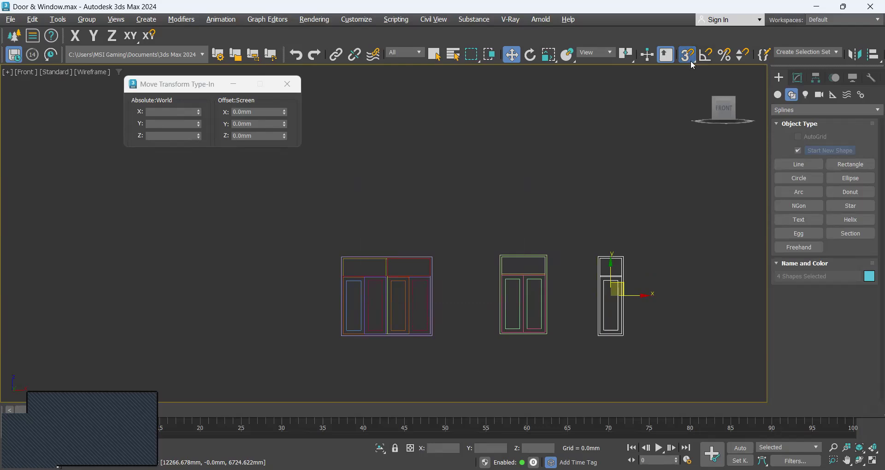
{"action": "middle_click_drag", "start_coordinate": [622, 192], "coordinate": [606, 267]}
{"action": "left_click_drag", "start_coordinate": [594, 349], "coordinate": [593, 169], "text": "shift"}
{"action": "left_click", "coordinate": [448, 289]}
{"action": "scroll", "coordinate": [595, 184], "scroll_direction": "up", "scroll_amount": 4}
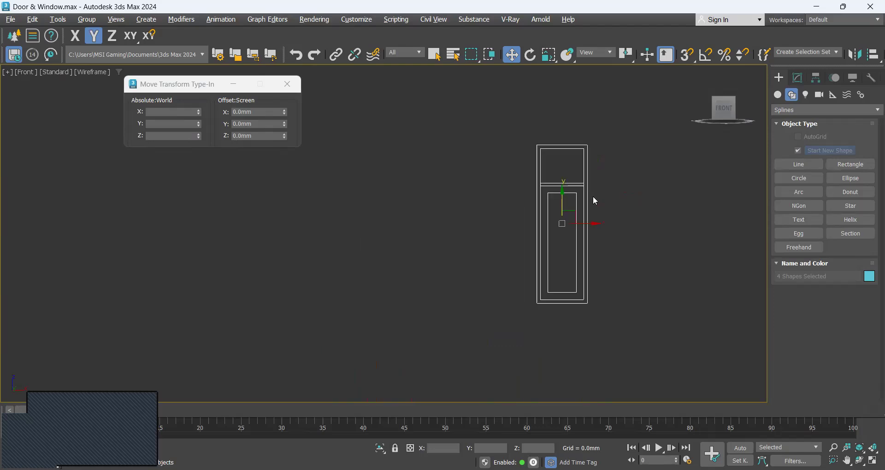
{"action": "scroll", "coordinate": [572, 244], "scroll_direction": "down", "scroll_amount": 2}
{"action": "left_click", "coordinate": [581, 214]}
{"action": "left_click_drag", "start_coordinate": [580, 215], "coordinate": [548, 208]}
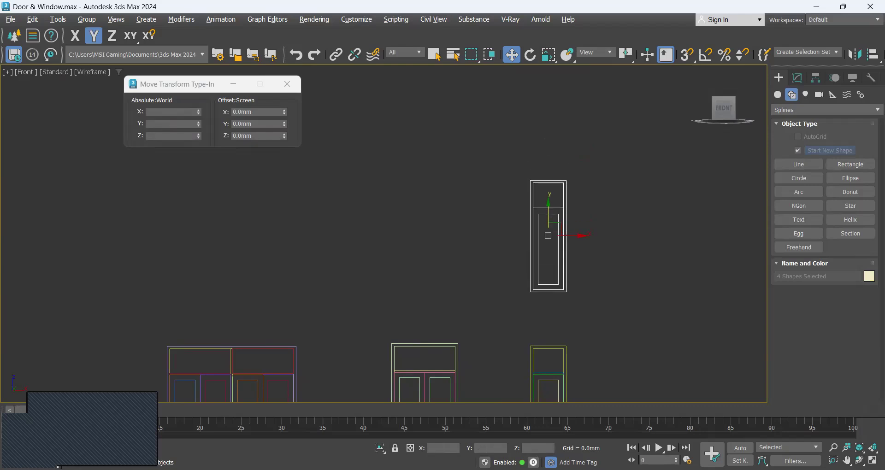
Step: Check window W1 in the reference drawing and delete the transom bar from the upper copy of the narrow window
{"action": "key", "text": "alt+Tab"}
{"action": "scroll", "coordinate": [708, 197], "scroll_direction": "up", "scroll_amount": 3}
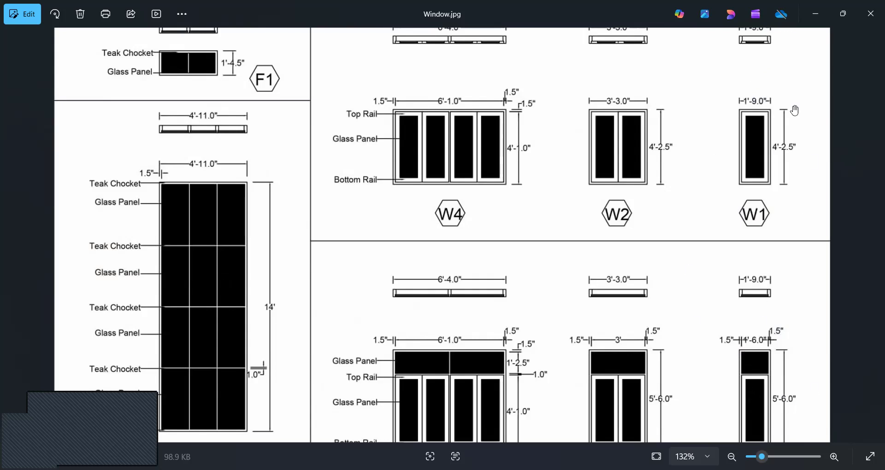
{"action": "scroll", "coordinate": [806, 419], "scroll_direction": "up", "scroll_amount": 4}
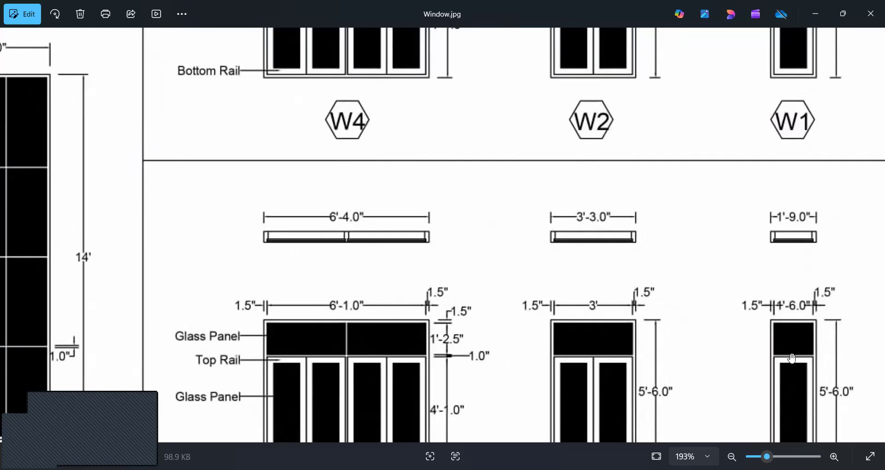
{"action": "scroll", "coordinate": [797, 323], "scroll_direction": "down", "scroll_amount": 2}
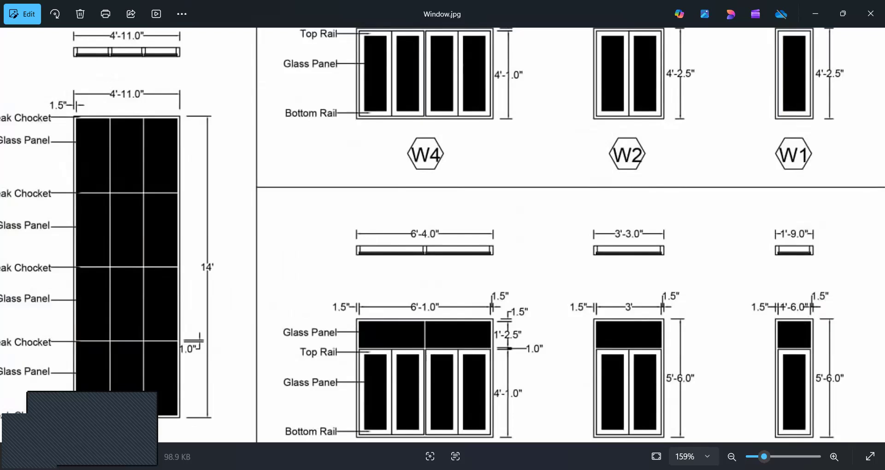
{"action": "key", "text": "alt+Tab"}
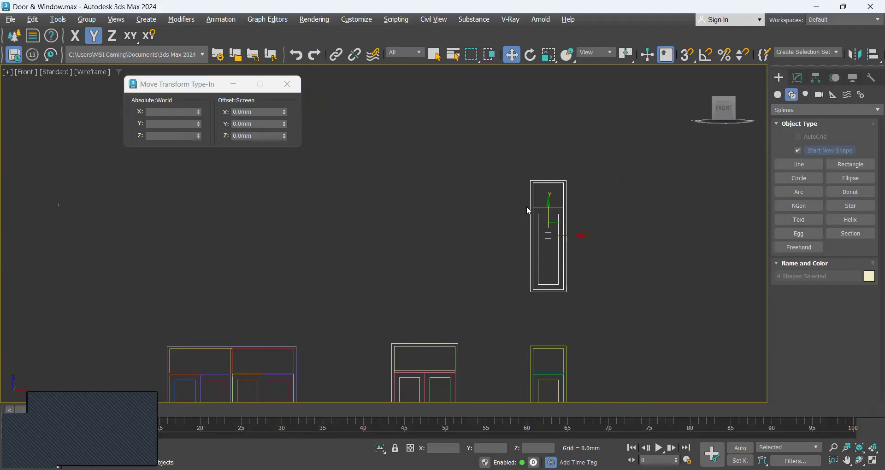
{"action": "left_click", "coordinate": [680, 211]}
{"action": "scroll", "coordinate": [543, 205], "scroll_direction": "up", "scroll_amount": 5}
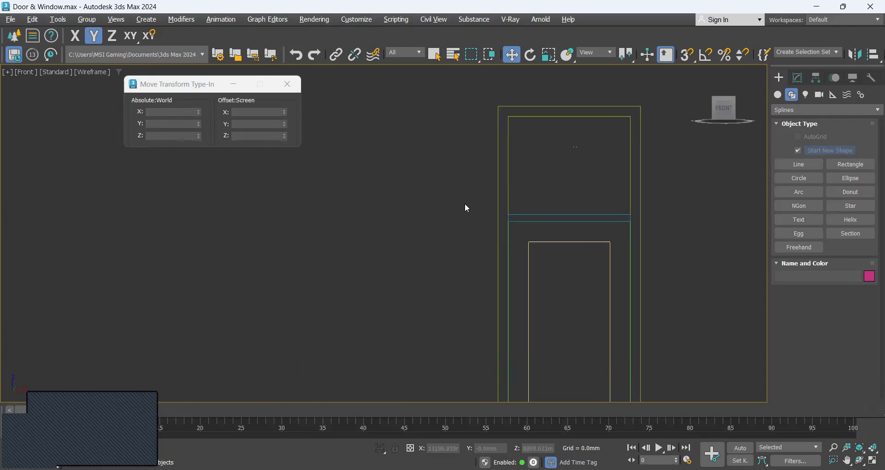
{"action": "left_click", "coordinate": [610, 214]}
{"action": "key", "text": "Delete"}
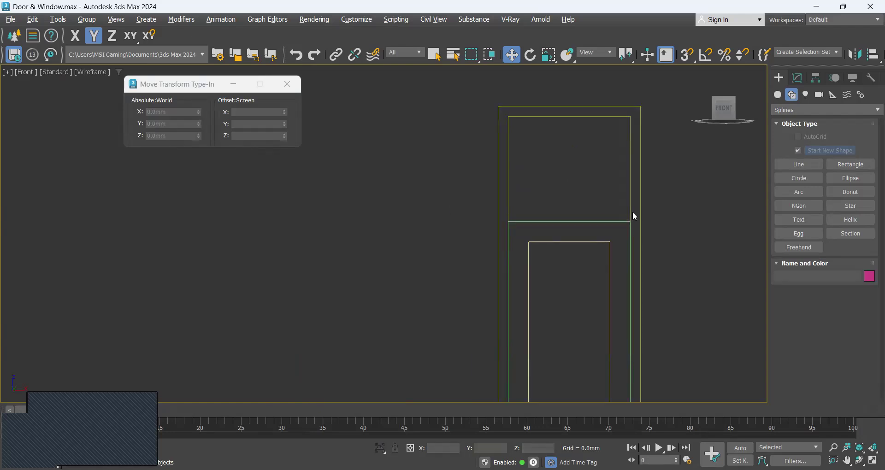
Step: With snapping on, draw a spline rectangle filling the opening above the original narrow window's transom bar
{"action": "left_click", "coordinate": [630, 138]}
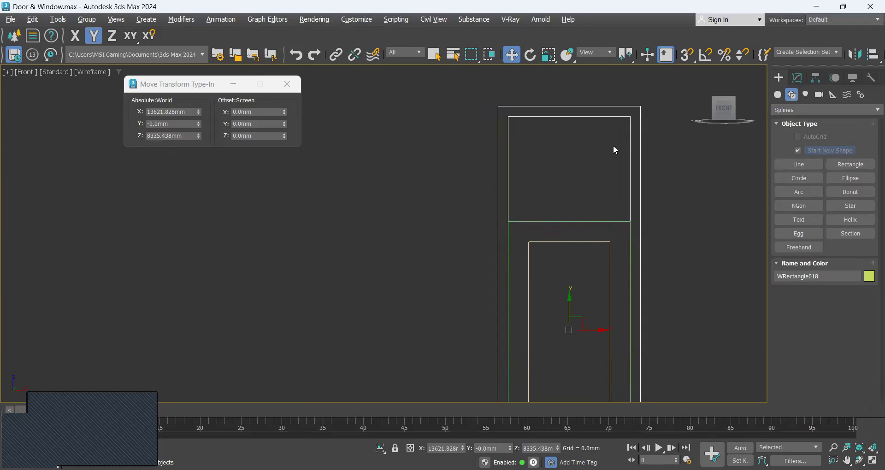
{"action": "left_click", "coordinate": [848, 165]}
{"action": "scroll", "coordinate": [706, 229], "scroll_direction": "down", "scroll_amount": 2}
{"action": "scroll", "coordinate": [629, 85], "scroll_direction": "down", "scroll_amount": 4}
{"action": "left_click", "coordinate": [687, 55]}
{"action": "scroll", "coordinate": [567, 310], "scroll_direction": "up", "scroll_amount": 5}
{"action": "left_click_drag", "start_coordinate": [587, 260], "coordinate": [679, 334]}
{"action": "key", "text": "w"}
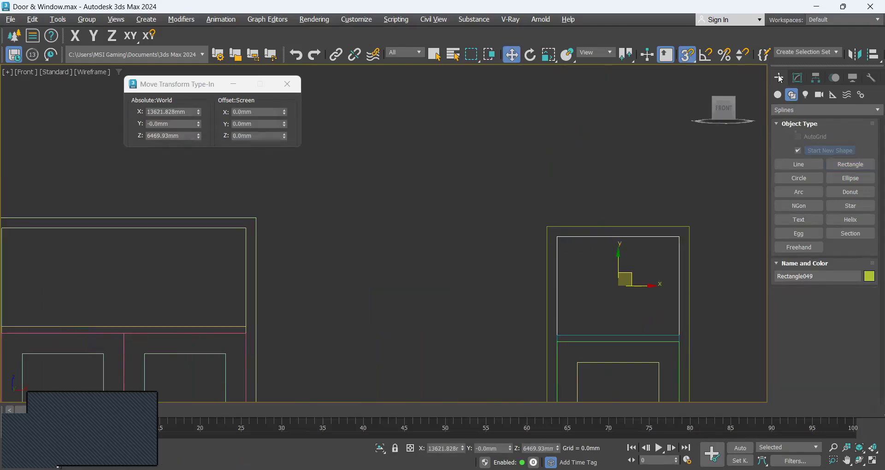
Step: Try hiding the two-sash window's outer frame and undo the hiding
{"action": "scroll", "coordinate": [401, 271], "scroll_direction": "down", "scroll_amount": 3}
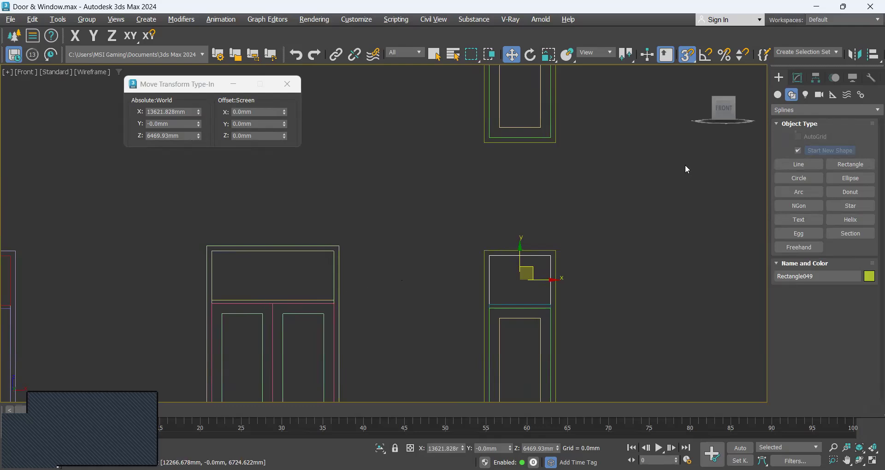
{"action": "left_click", "coordinate": [684, 56]}
{"action": "key", "text": "F6"}
{"action": "scroll", "coordinate": [329, 282], "scroll_direction": "up", "scroll_amount": 2}
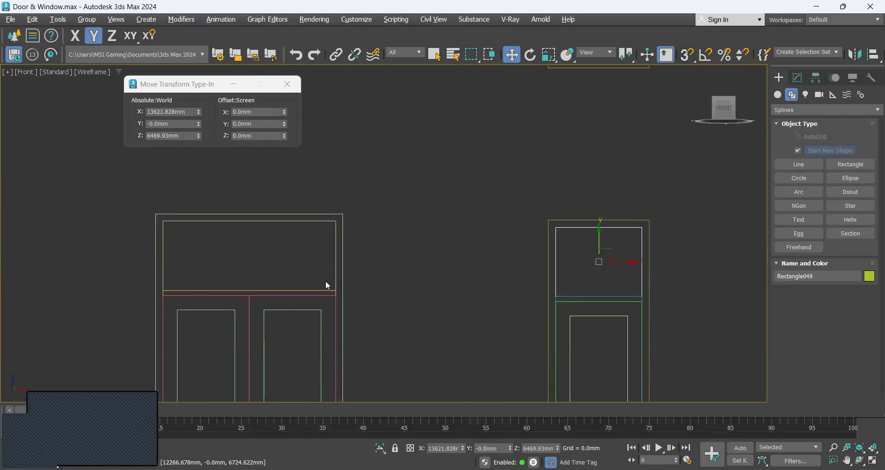
{"action": "left_click", "coordinate": [336, 266]}
{"action": "right_click", "coordinate": [336, 267]}
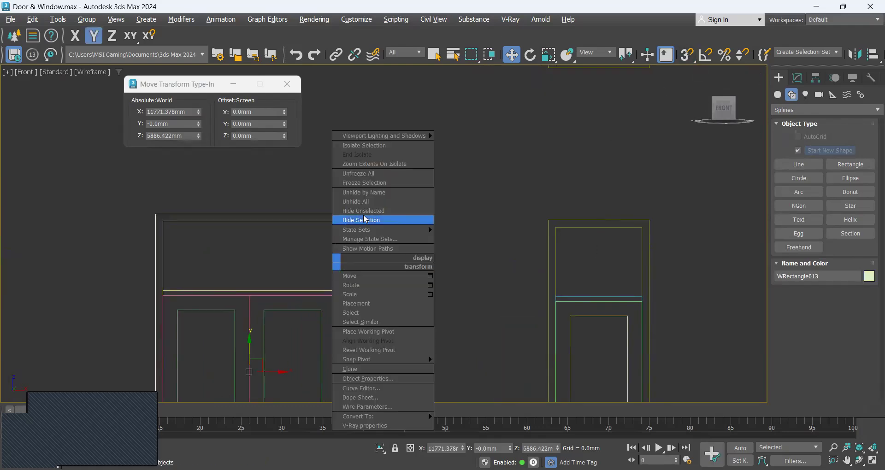
{"action": "left_click", "coordinate": [365, 220]}
{"action": "key", "text": "ctrl+z"}
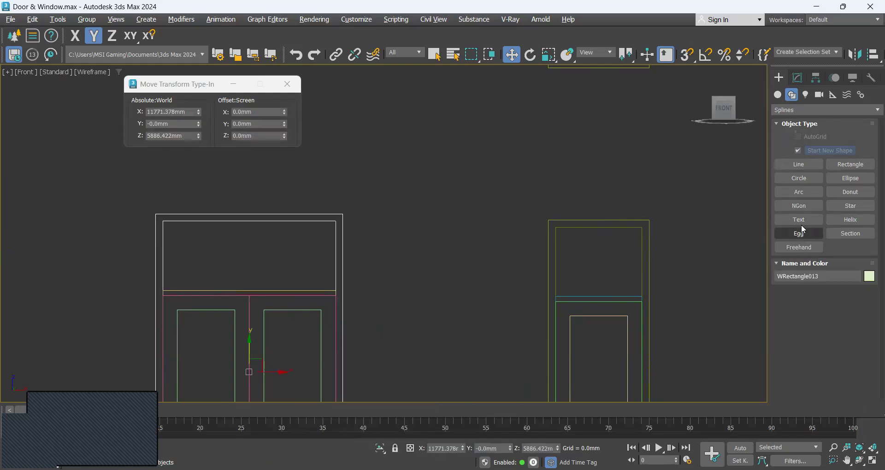
Step: Draw a snapped spline rectangle filling the opening above the two-sash window's transom bar
{"action": "left_click", "coordinate": [859, 167]}
{"action": "left_click", "coordinate": [687, 57]}
{"action": "scroll", "coordinate": [415, 240], "scroll_direction": "down", "scroll_amount": 2}
{"action": "middle_click_drag", "start_coordinate": [420, 240], "coordinate": [481, 261]}
{"action": "scroll", "coordinate": [384, 265], "scroll_direction": "up", "scroll_amount": 1}
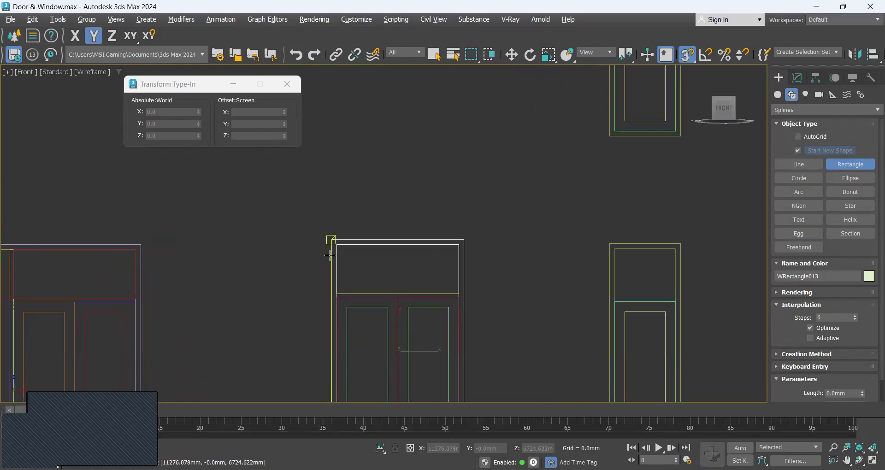
{"action": "left_click_drag", "start_coordinate": [337, 245], "coordinate": [449, 292]}
{"action": "middle_click_drag", "start_coordinate": [443, 291], "coordinate": [533, 269]}
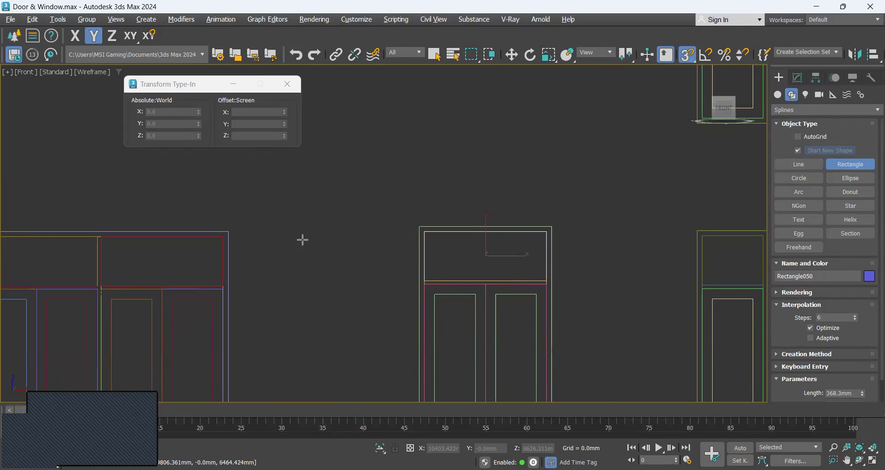
{"action": "key", "text": "w"}
Step: Try hiding the four-sash window's outer frame
{"action": "left_click", "coordinate": [224, 236]}
{"action": "right_click", "coordinate": [226, 236]}
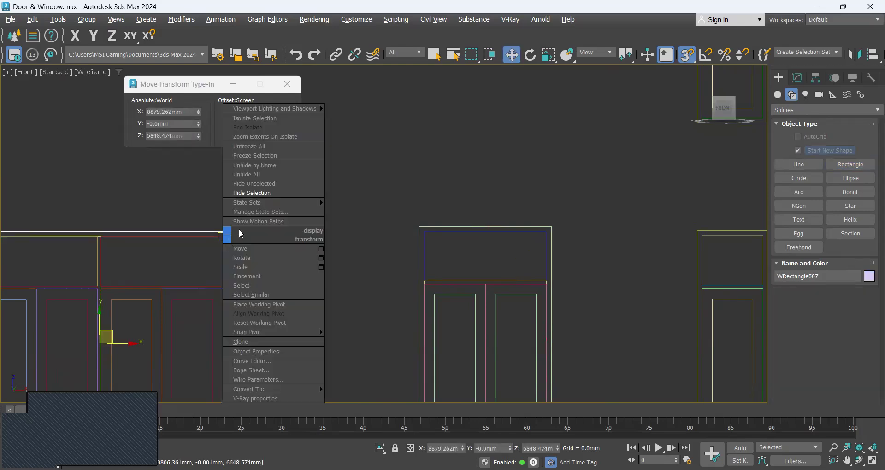
{"action": "left_click", "coordinate": [252, 193]}
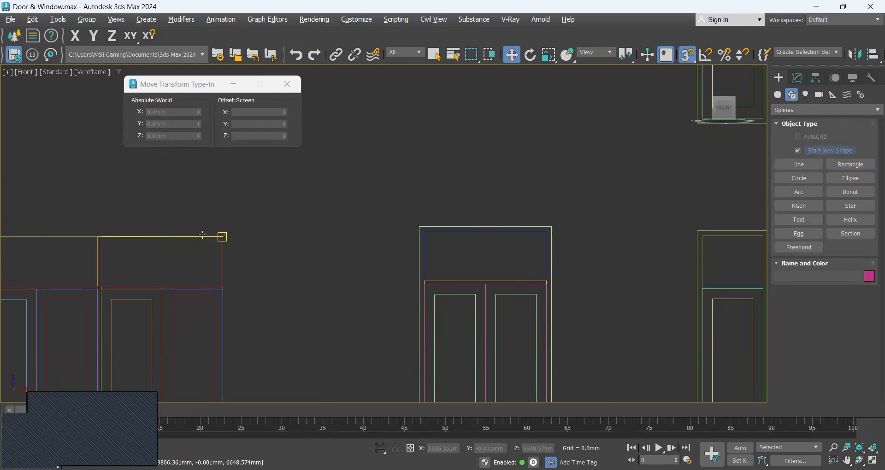
{"action": "left_click", "coordinate": [202, 235]}
{"action": "scroll", "coordinate": [327, 258], "scroll_direction": "down", "scroll_amount": 4}
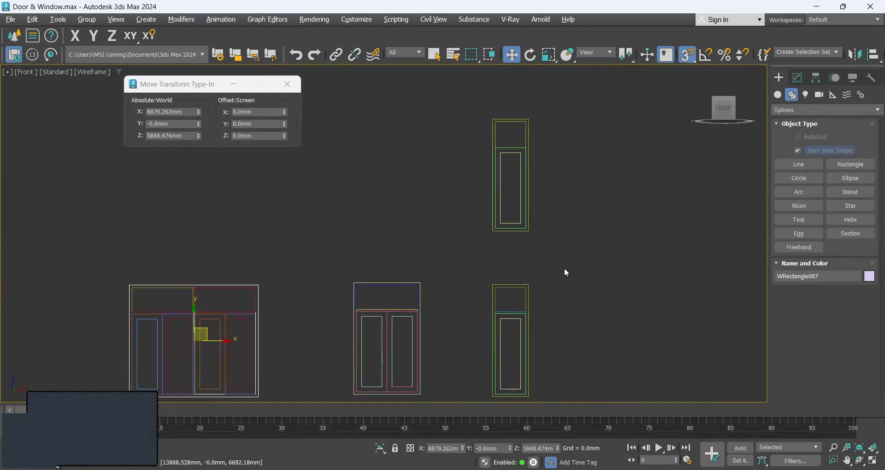
{"action": "scroll", "coordinate": [516, 281], "scroll_direction": "up", "scroll_amount": 5}
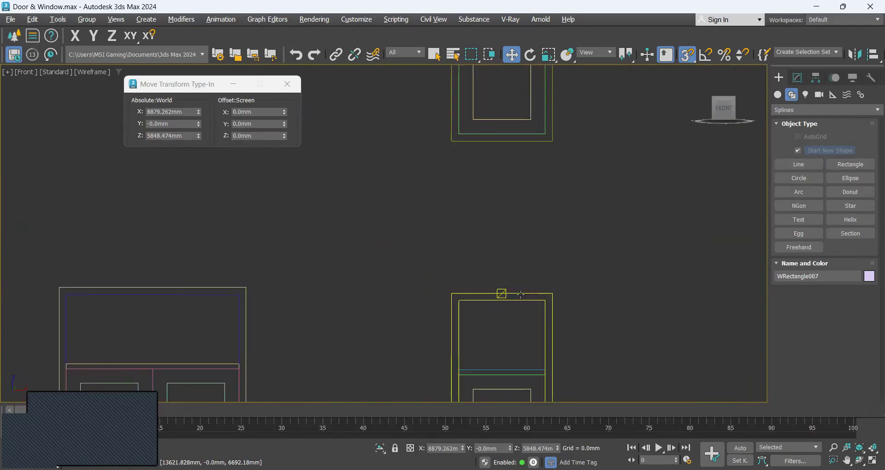
Step: Try hiding the original narrow window's outer frame, and delete the earlier window copy above it
{"action": "right_click", "coordinate": [521, 294]}
{"action": "left_click", "coordinate": [553, 244]}
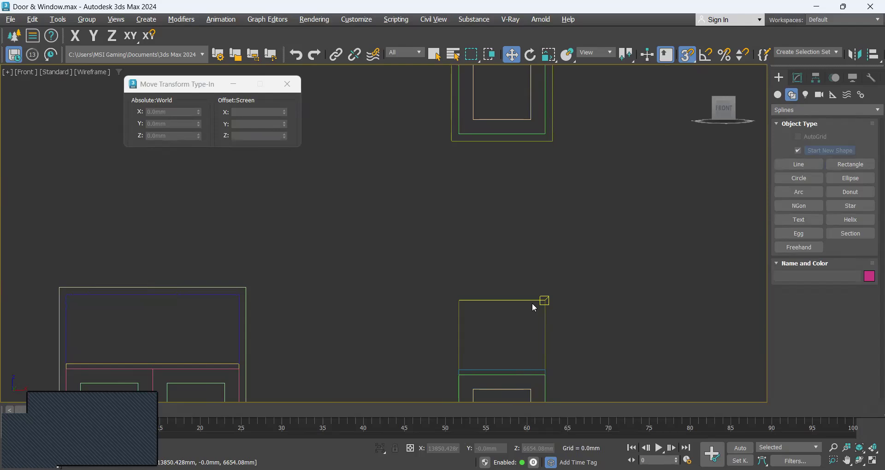
{"action": "scroll", "coordinate": [532, 303], "scroll_direction": "down", "scroll_amount": 3}
{"action": "scroll", "coordinate": [548, 270], "scroll_direction": "down", "scroll_amount": 3}
{"action": "left_click_drag", "start_coordinate": [588, 224], "coordinate": [509, 83]}
{"action": "key", "text": "Delete"}
{"action": "left_click", "coordinate": [687, 57]}
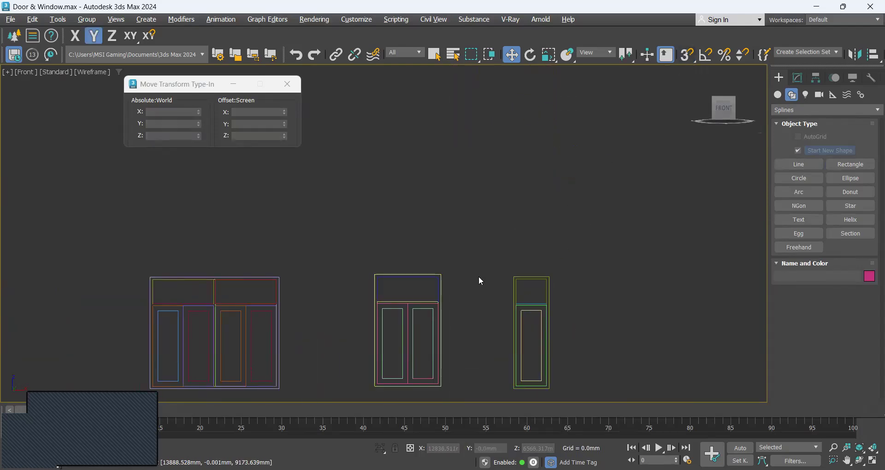
Step: Make one independent copy of the whole narrow window straight above the original
{"action": "left_click_drag", "start_coordinate": [541, 343], "coordinate": [568, 391]}
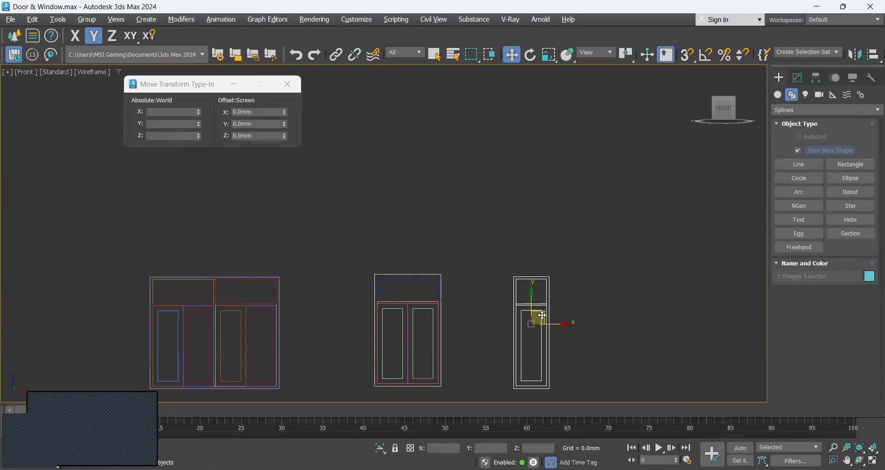
{"action": "left_click_drag", "start_coordinate": [530, 310], "coordinate": [538, 161], "text": "shift"}
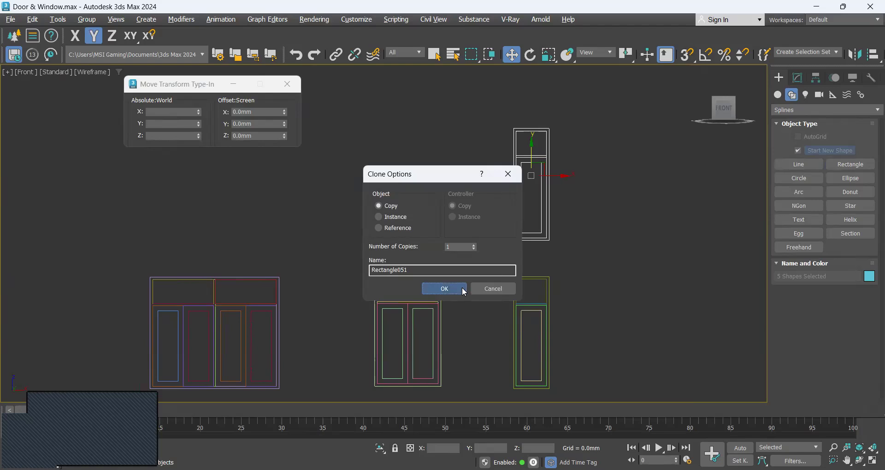
{"action": "left_click", "coordinate": [444, 289]}
{"action": "left_click", "coordinate": [673, 171]}
Step: Delete the top pane rectangle and the transom bar from the new narrow window copy
{"action": "scroll", "coordinate": [542, 146], "scroll_direction": "up", "scroll_amount": 5}
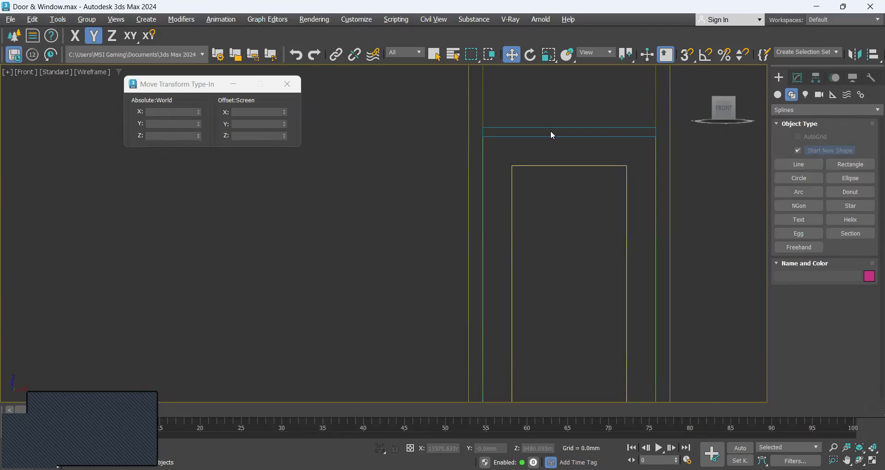
{"action": "left_click", "coordinate": [574, 126]}
{"action": "scroll", "coordinate": [574, 126], "scroll_direction": "down", "scroll_amount": 3}
{"action": "middle_click_drag", "start_coordinate": [574, 129], "coordinate": [535, 224]}
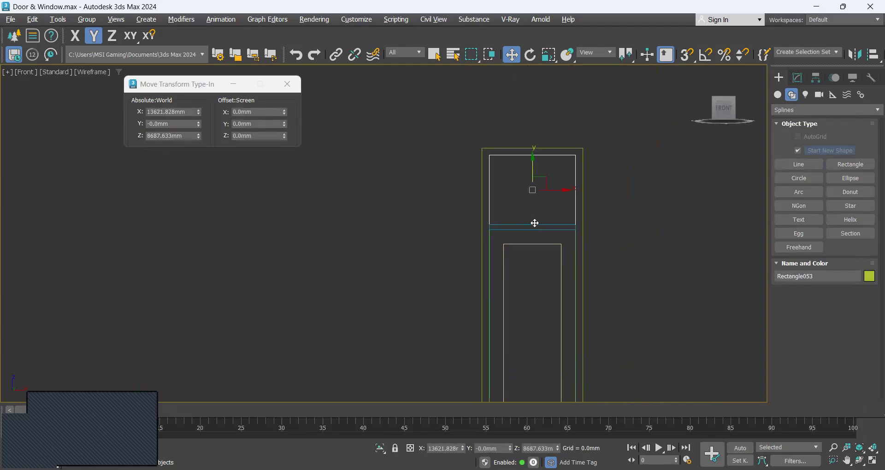
{"action": "left_click", "coordinate": [534, 221]}
{"action": "scroll", "coordinate": [534, 224], "scroll_direction": "up", "scroll_amount": 2}
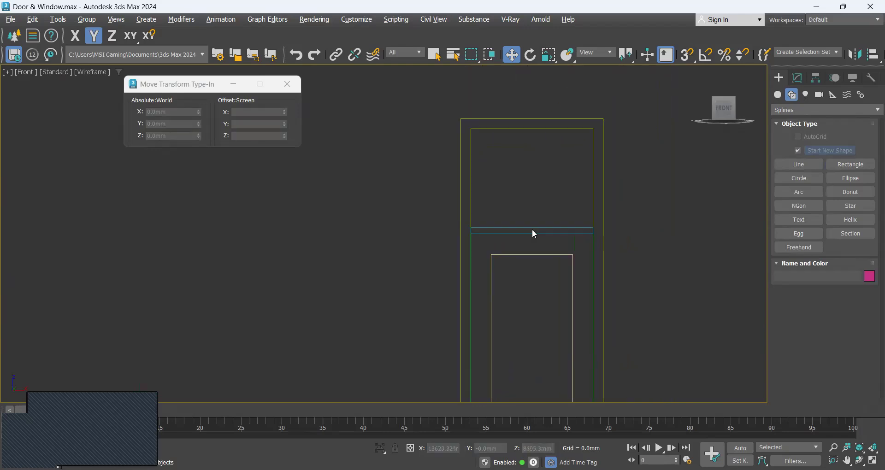
{"action": "left_click", "coordinate": [536, 228]}
{"action": "key", "text": "Delete"}
Step: Convert the copied window's outer frame to an editable spline and enter vertex editing
{"action": "left_click", "coordinate": [517, 129]}
{"action": "scroll", "coordinate": [518, 128], "scroll_direction": "down", "scroll_amount": 3}
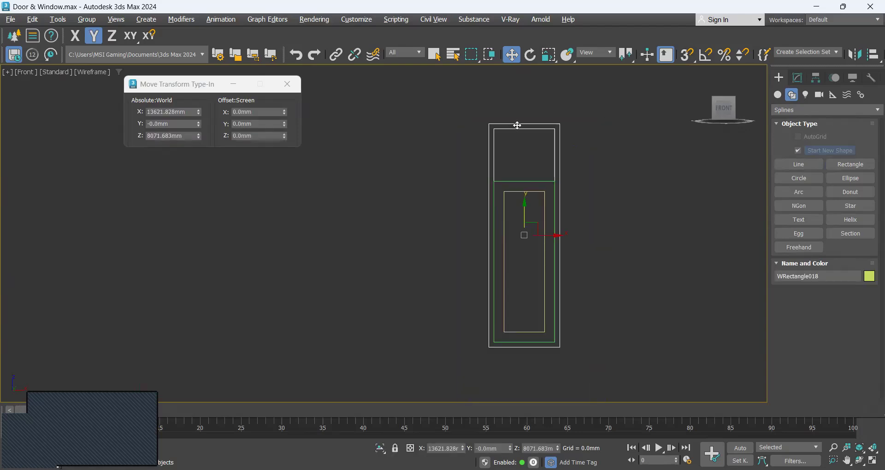
{"action": "right_click", "coordinate": [517, 135]}
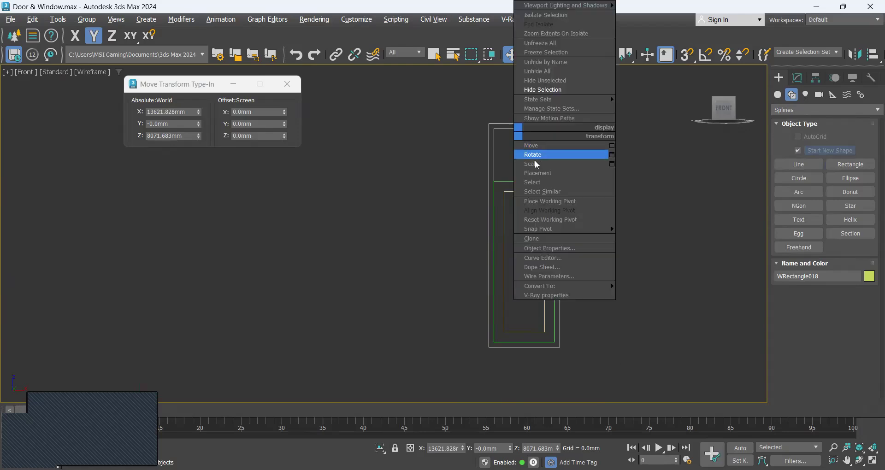
{"action": "mouse_move", "coordinate": [573, 286]}
{"action": "left_click", "coordinate": [638, 287]}
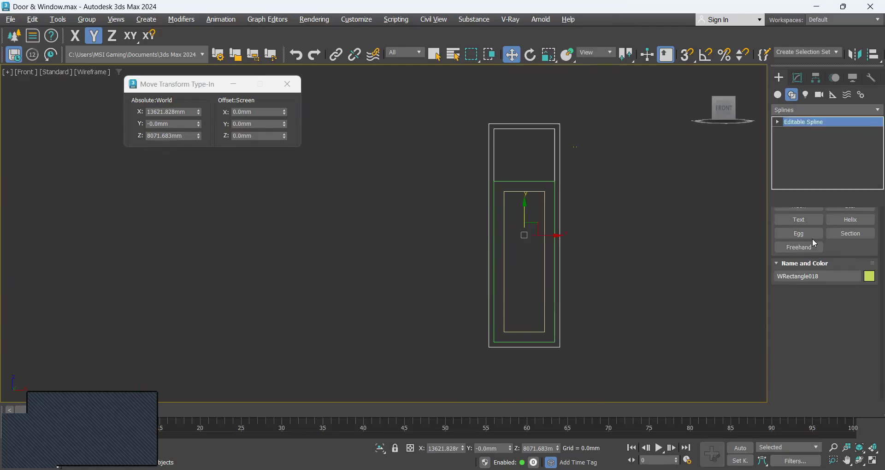
{"action": "left_click", "coordinate": [811, 262]}
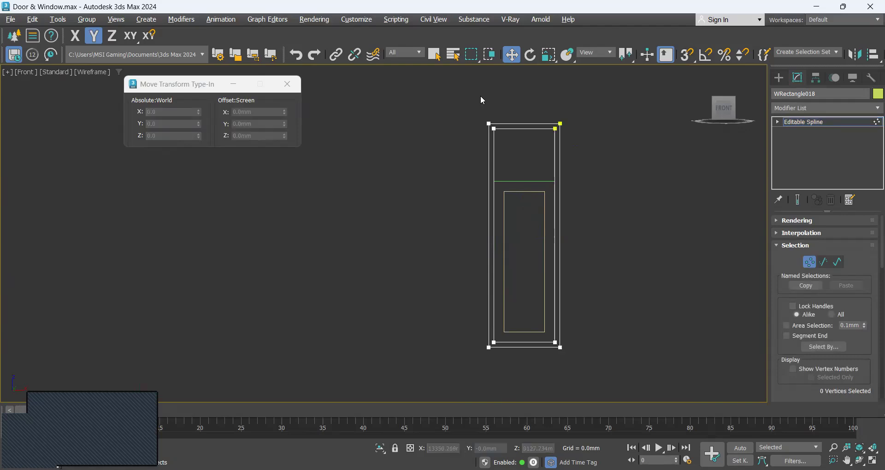
Step: With snapping on, lower the copied frame's four upper vertices until its inner edge meets the sash top, and leave vertex editing
{"action": "left_click_drag", "start_coordinate": [529, 130], "coordinate": [570, 148]}
{"action": "scroll", "coordinate": [509, 128], "scroll_direction": "up", "scroll_amount": 4}
{"action": "middle_click_drag", "start_coordinate": [514, 129], "coordinate": [499, 110]}
{"action": "left_click_drag", "start_coordinate": [477, 107], "coordinate": [472, 165]}
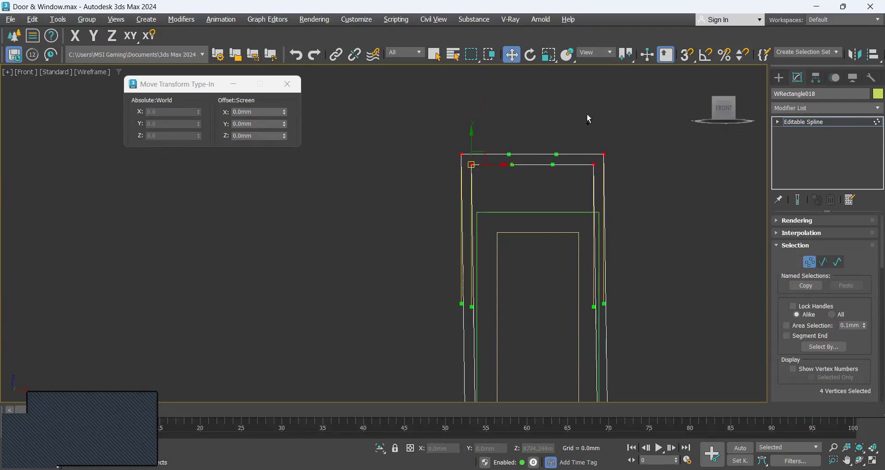
{"action": "key", "text": "ctrl+z"}
{"action": "left_click", "coordinate": [687, 57]}
{"action": "left_click_drag", "start_coordinate": [477, 107], "coordinate": [477, 209]}
{"action": "left_click", "coordinate": [629, 207]}
{"action": "scroll", "coordinate": [629, 207], "scroll_direction": "down", "scroll_amount": 3}
{"action": "middle_click_drag", "start_coordinate": [629, 207], "coordinate": [602, 138]}
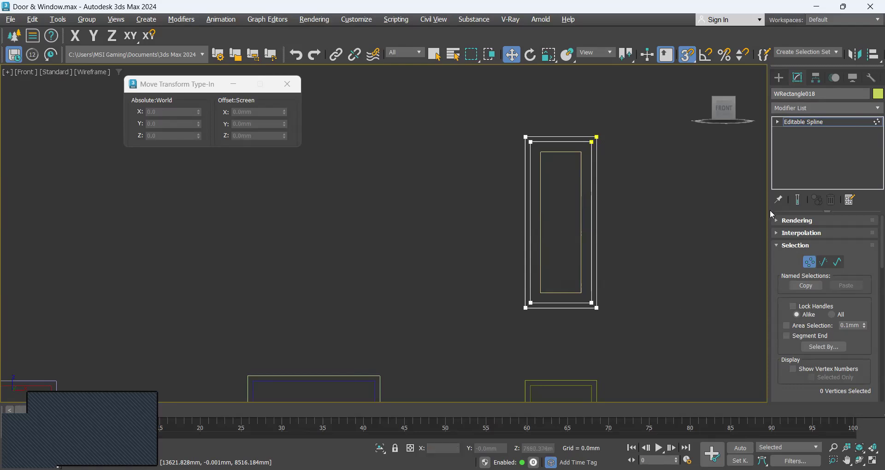
{"action": "left_click", "coordinate": [779, 78]}
{"action": "left_click", "coordinate": [634, 229]}
Step: Switch to the four-viewport layout and turn off snapping
{"action": "middle_click_drag", "start_coordinate": [634, 229], "coordinate": [622, 166]}
{"action": "scroll", "coordinate": [588, 260], "scroll_direction": "down", "scroll_amount": 3}
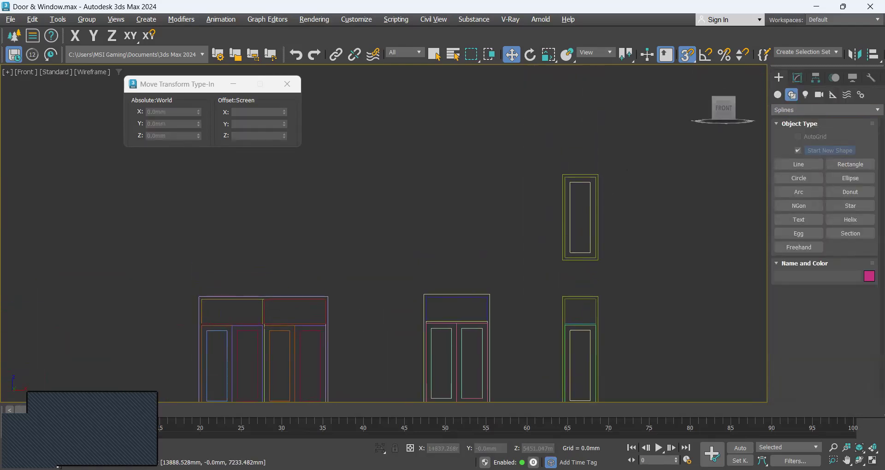
{"action": "key", "text": "alt+w"}
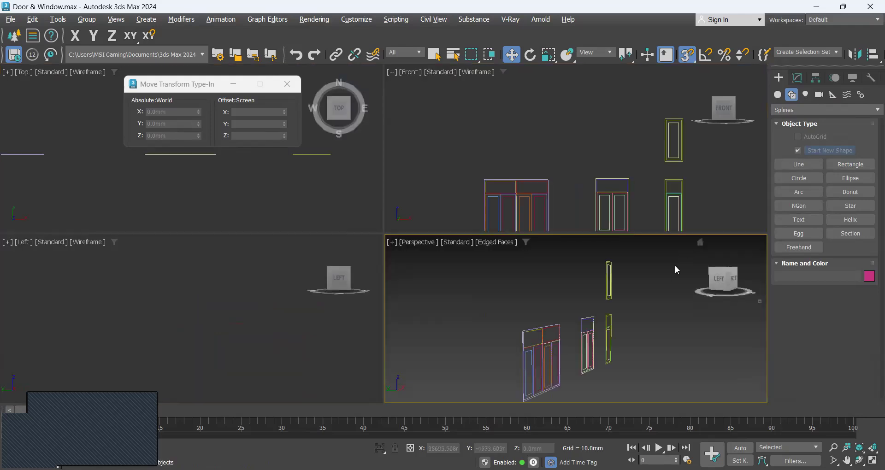
{"action": "scroll", "coordinate": [619, 338], "scroll_direction": "up", "scroll_amount": 2}
{"action": "middle_click_drag", "start_coordinate": [619, 339], "coordinate": [572, 308]}
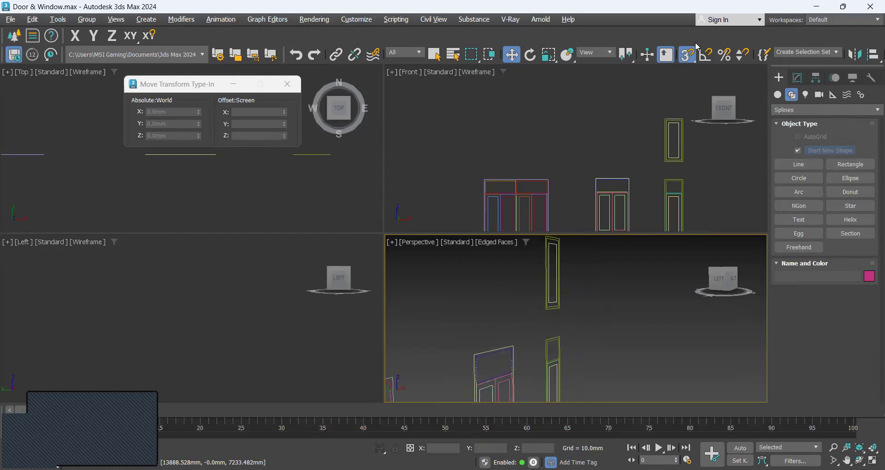
{"action": "left_click", "coordinate": [687, 54]}
Step: Extrude the outer frames of both narrow windows together by -114.3 mm
{"action": "scroll", "coordinate": [691, 187], "scroll_direction": "up", "scroll_amount": 5}
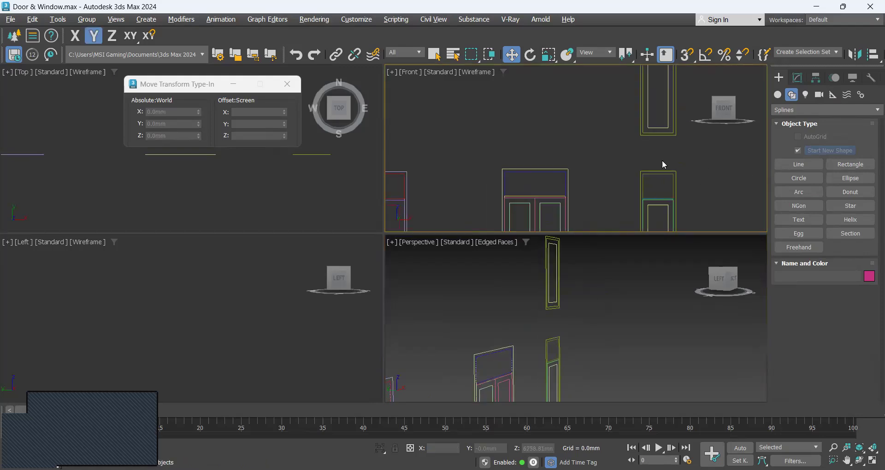
{"action": "left_click", "coordinate": [681, 180]}
{"action": "scroll", "coordinate": [683, 121], "scroll_direction": "up", "scroll_amount": 3}
{"action": "left_click", "coordinate": [680, 118], "text": "ctrl"}
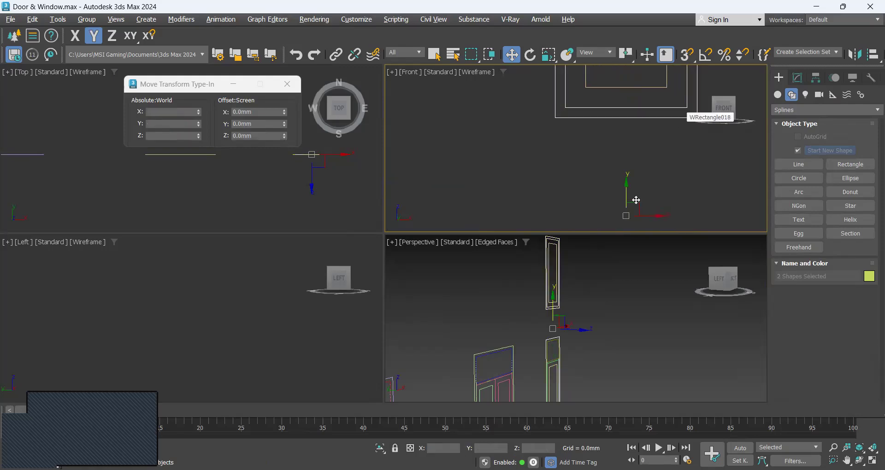
{"action": "middle_click_drag", "start_coordinate": [565, 315], "coordinate": [548, 336], "text": "alt"}
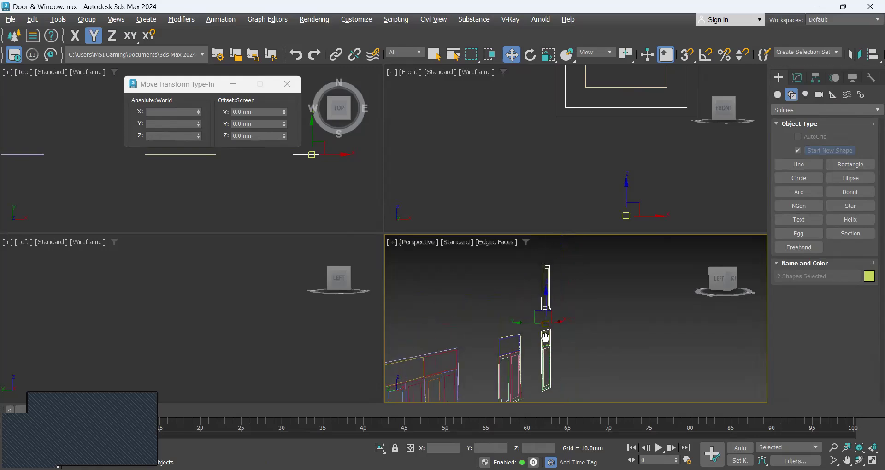
{"action": "left_click", "coordinate": [797, 79]}
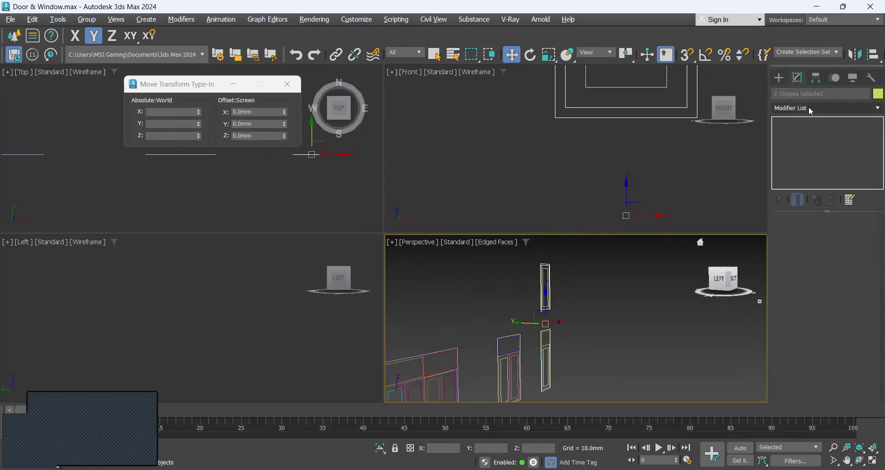
{"action": "left_click", "coordinate": [811, 111]}
{"action": "type", "text": "ex"}
{"action": "left_click", "coordinate": [794, 133]}
{"action": "double_click", "coordinate": [854, 235]}
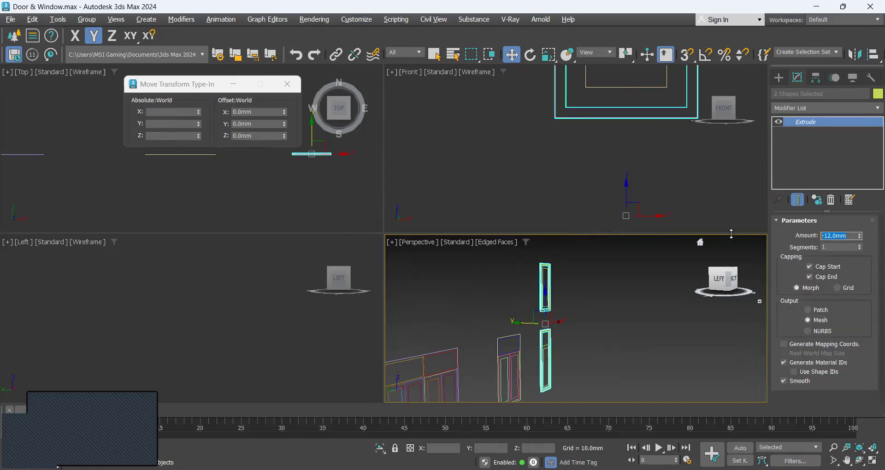
{"action": "type", "text": "-"}
{"action": "key", "text": "Return"}
{"action": "scroll", "coordinate": [562, 290], "scroll_direction": "up", "scroll_amount": 2}
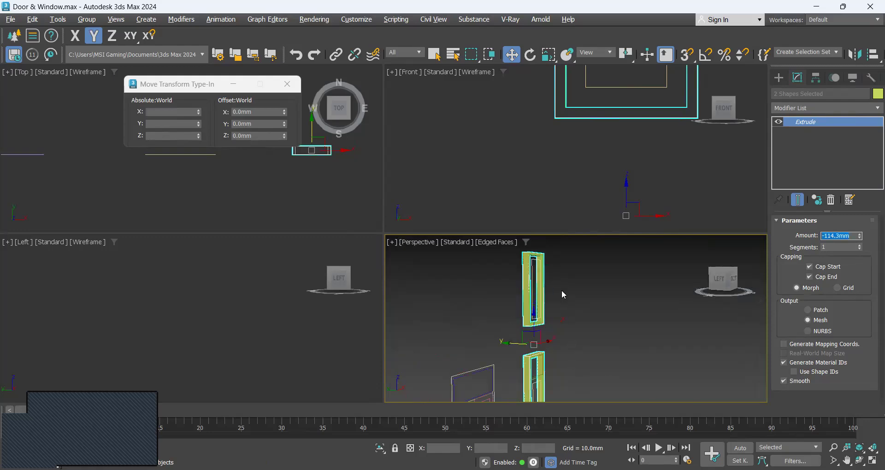
Step: Hide the two extruded outer frames
{"action": "right_click", "coordinate": [561, 292]}
{"action": "left_click", "coordinate": [586, 247]}
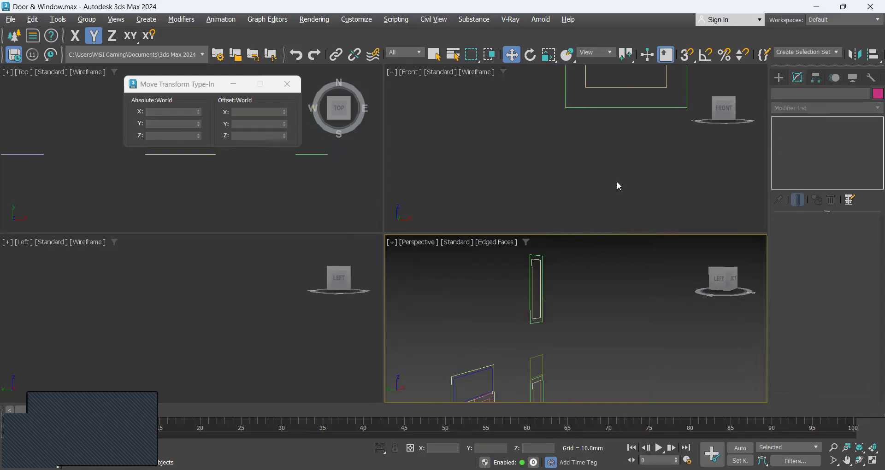
{"action": "mouse_move", "coordinate": [610, 317]}
{"action": "middle_mouse_down"}
{"action": "mouse_move", "coordinate": [606, 290]}
{"action": "mouse_move", "coordinate": [595, 316]}
{"action": "middle_mouse_up"}
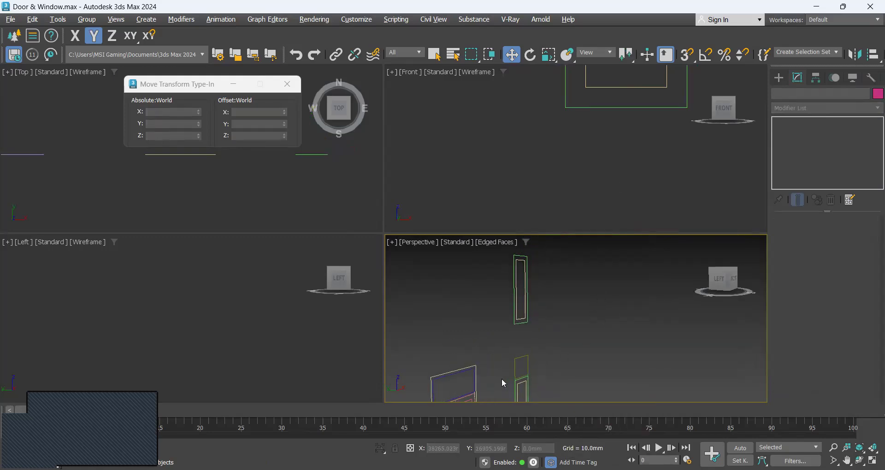
Step: Extrude the top pane rectangle of the original narrow window by -12 mm
{"action": "left_click", "coordinate": [516, 360]}
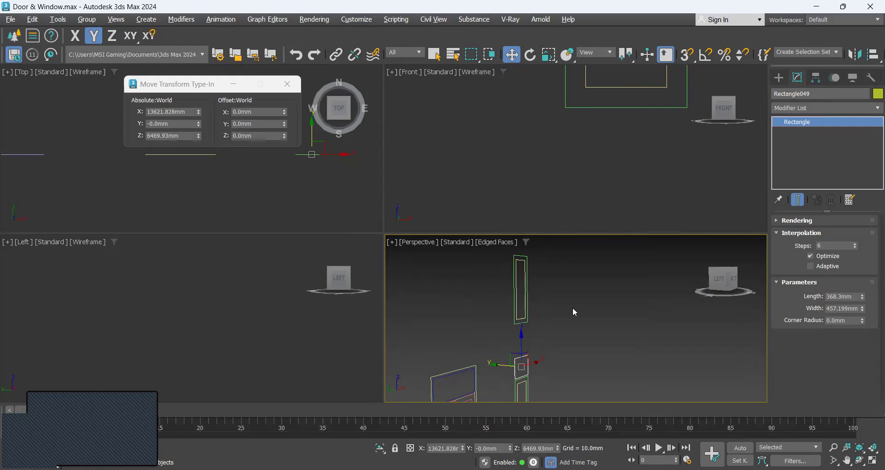
{"action": "scroll", "coordinate": [572, 331], "scroll_direction": "up", "scroll_amount": 5}
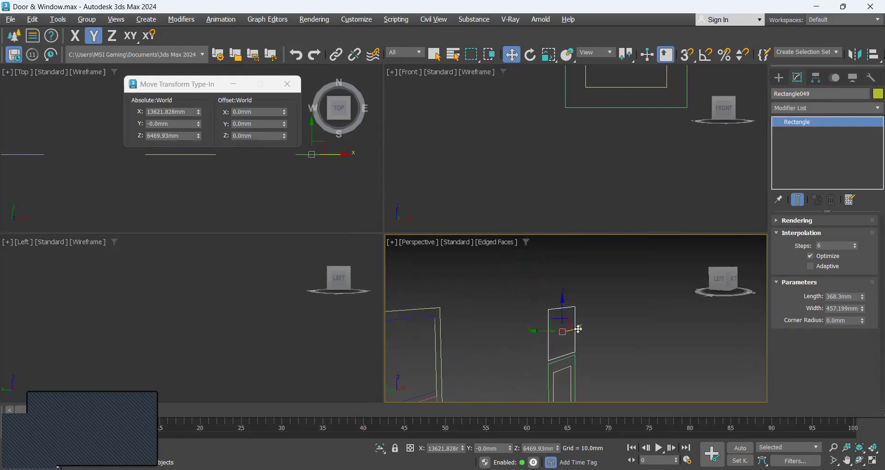
{"action": "scroll", "coordinate": [562, 357], "scroll_direction": "down", "scroll_amount": 2}
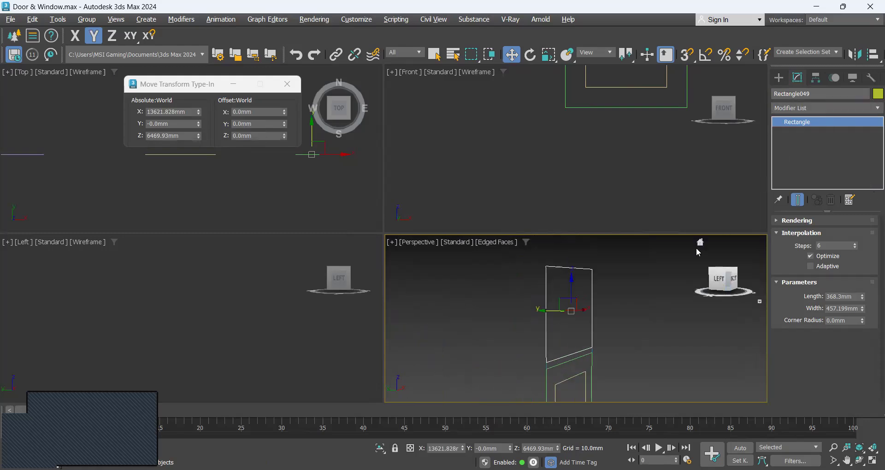
{"action": "left_click", "coordinate": [807, 109]}
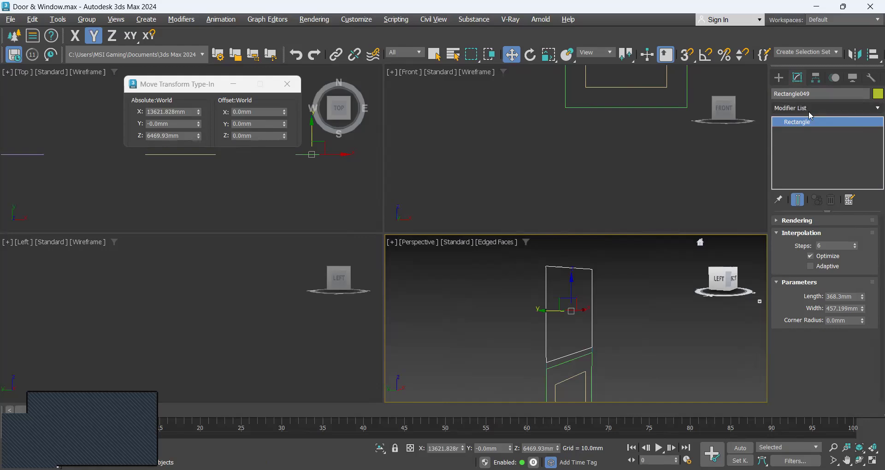
{"action": "type", "text": "ex"}
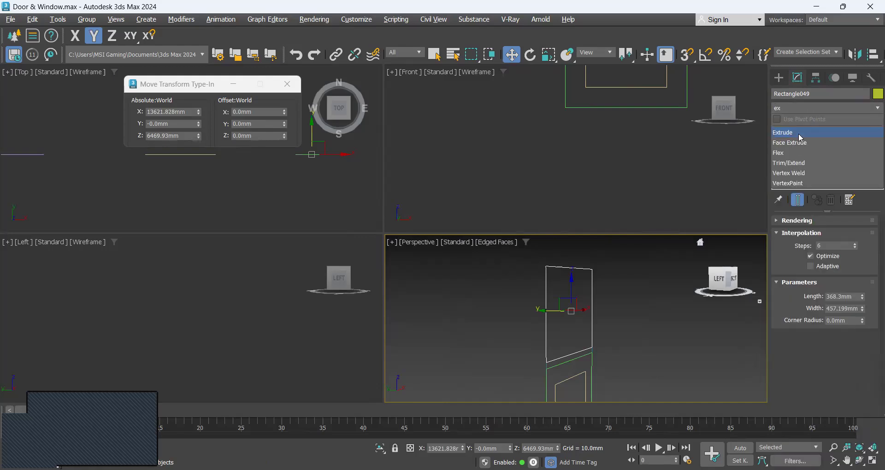
{"action": "left_click", "coordinate": [800, 134]}
{"action": "type", "text": "-1"}
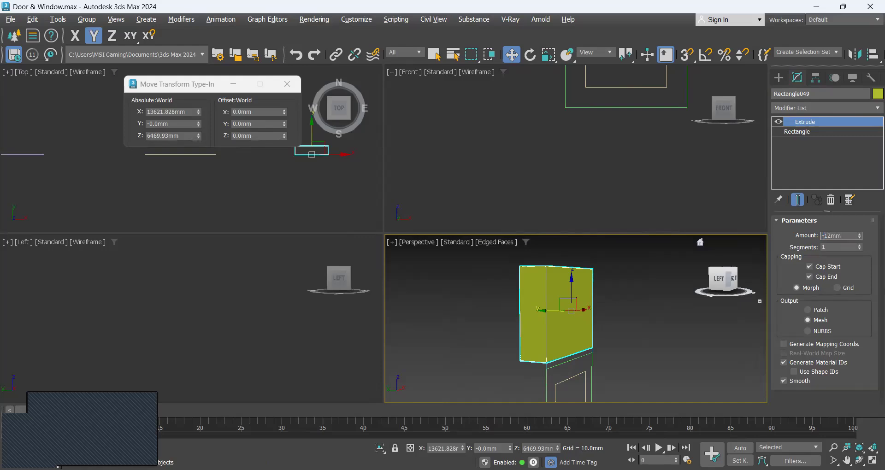
{"action": "type", "text": "2.0mm"}
{"action": "key", "text": "Return"}
Step: Hide the extruded top pane of the original narrow window
{"action": "right_click", "coordinate": [484, 287]}
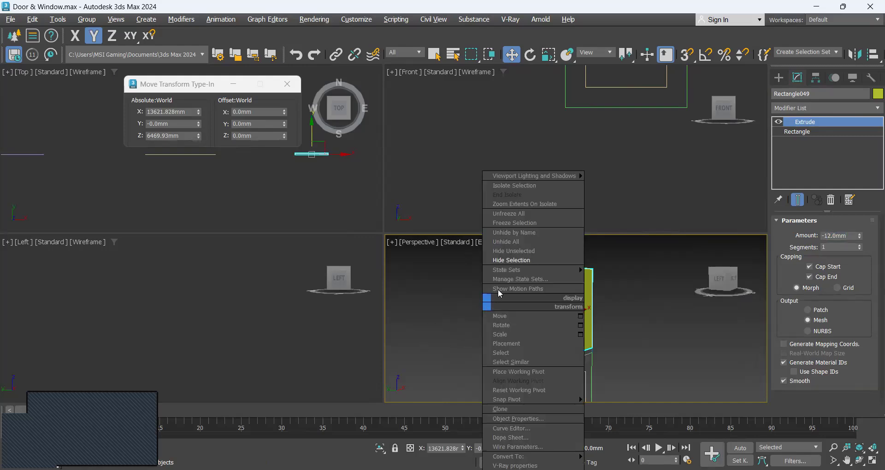
{"action": "left_click", "coordinate": [503, 257]}
{"action": "scroll", "coordinate": [570, 287], "scroll_direction": "down", "scroll_amount": 3}
{"action": "scroll", "coordinate": [568, 328], "scroll_direction": "up", "scroll_amount": 4}
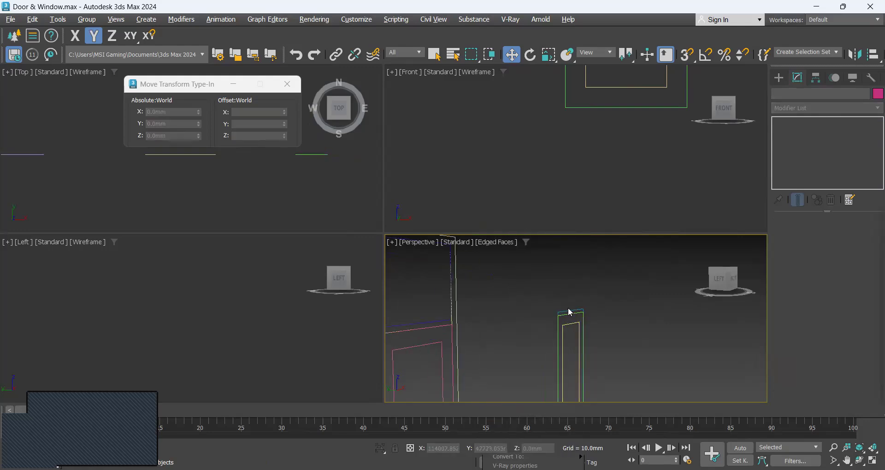
Step: Extrude the transom bar rectangle of the original narrow window by -114.3 mm
{"action": "left_click", "coordinate": [566, 316]}
{"action": "middle_click_drag", "start_coordinate": [566, 316], "coordinate": [595, 334], "text": "alt"}
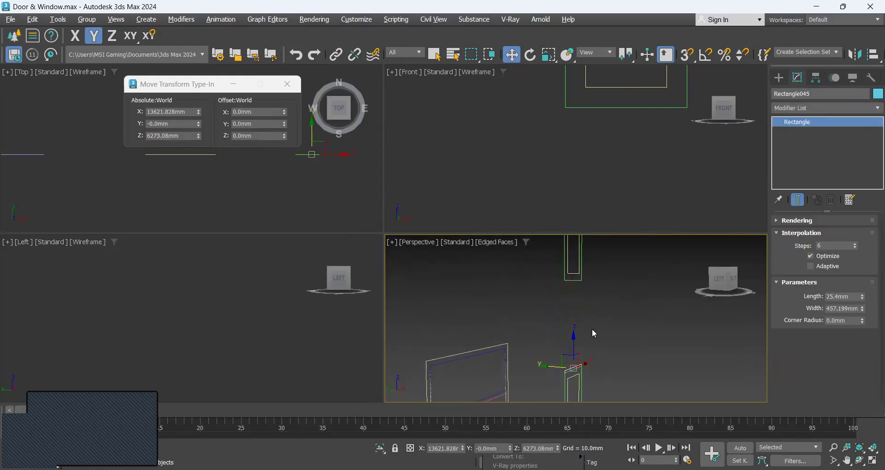
{"action": "left_click", "coordinate": [795, 109]}
{"action": "type", "text": "ex"}
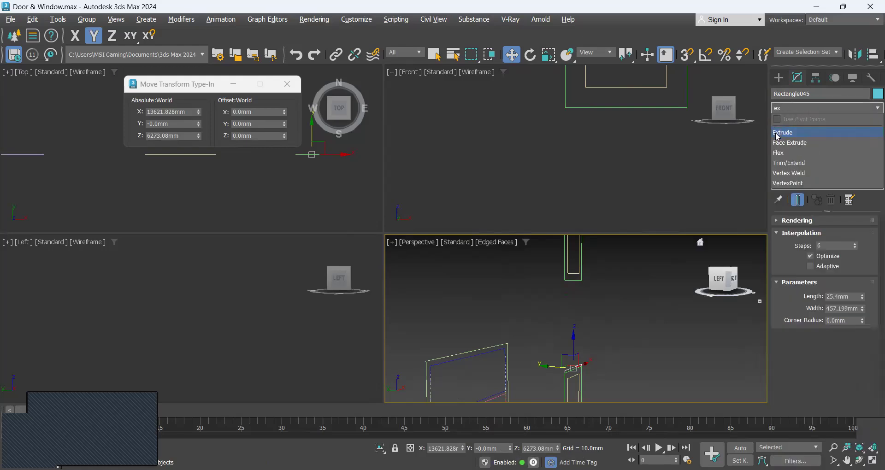
{"action": "left_click", "coordinate": [783, 133]}
{"action": "left_click", "coordinate": [840, 237]}
{"action": "type", "text": "-"}
{"action": "type", "text": "4.5"}
{"action": "key", "text": "Return"}
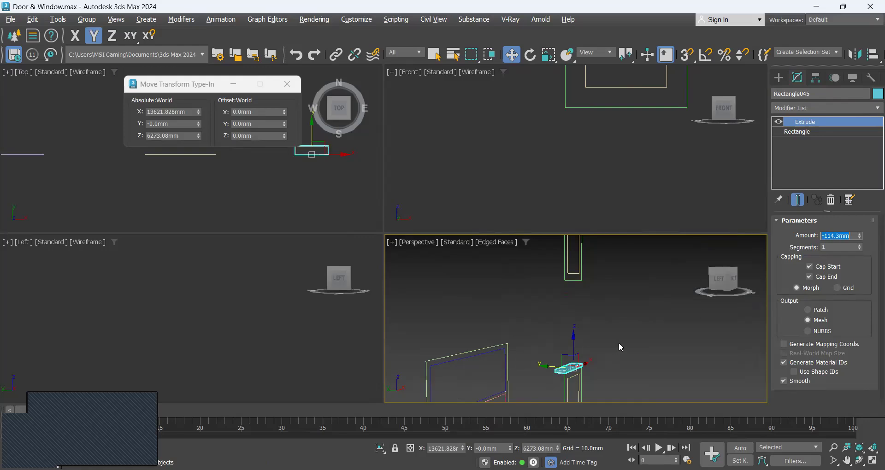
Step: Hide the extruded transom bar of the original narrow window
{"action": "right_click", "coordinate": [632, 295]}
{"action": "mouse_move", "coordinate": [654, 269]}
{"action": "left_click", "coordinate": [654, 305]}
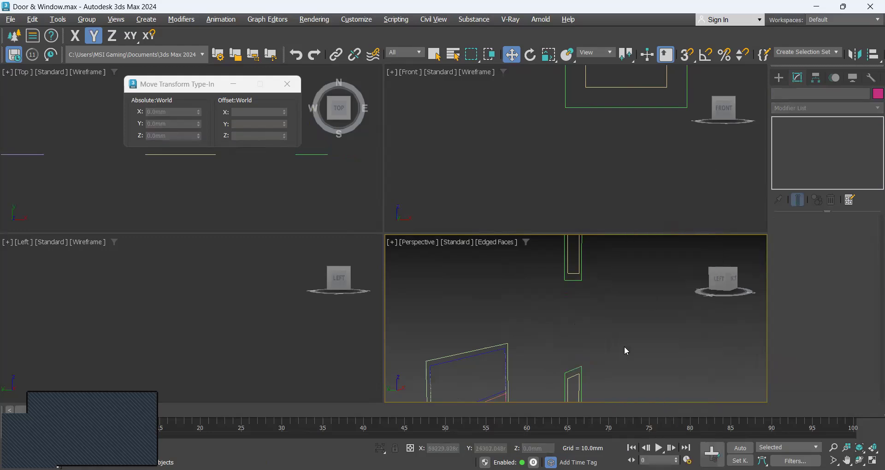
Step: Extrude the sash frame rectangles of both narrow windows by -1.5" and hide them
{"action": "left_click", "coordinate": [582, 277]}
{"action": "scroll", "coordinate": [581, 300], "scroll_direction": "down", "scroll_amount": 3}
{"action": "scroll", "coordinate": [582, 313], "scroll_direction": "up", "scroll_amount": 3}
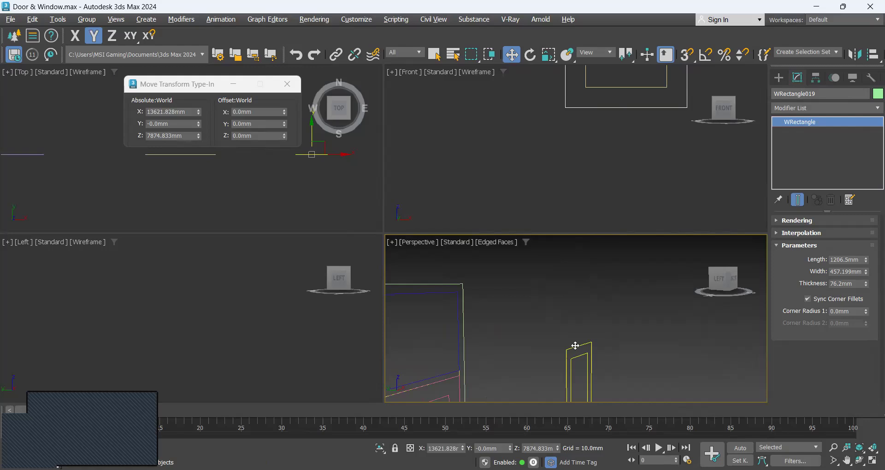
{"action": "left_click", "coordinate": [576, 346], "text": "ctrl"}
{"action": "scroll", "coordinate": [596, 326], "scroll_direction": "down", "scroll_amount": 2}
{"action": "scroll", "coordinate": [589, 292], "scroll_direction": "up", "scroll_amount": 4}
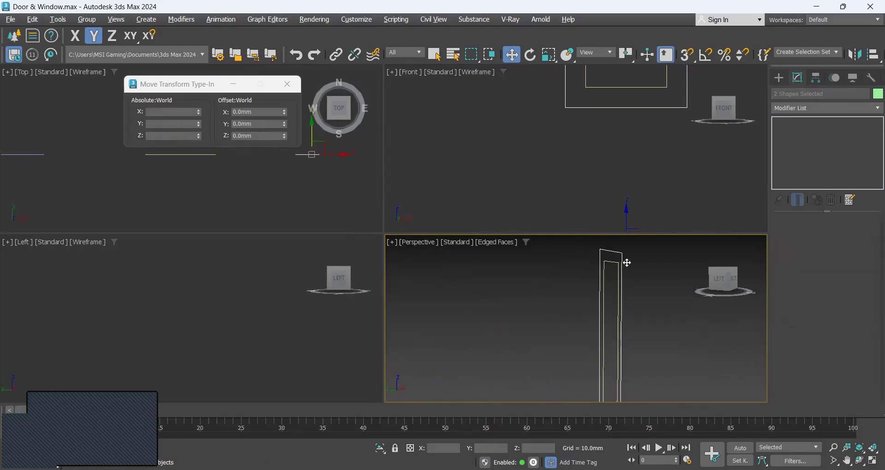
{"action": "left_click", "coordinate": [779, 79]}
{"action": "left_click", "coordinate": [798, 78]}
{"action": "left_click", "coordinate": [818, 108]}
{"action": "type", "text": "ex"}
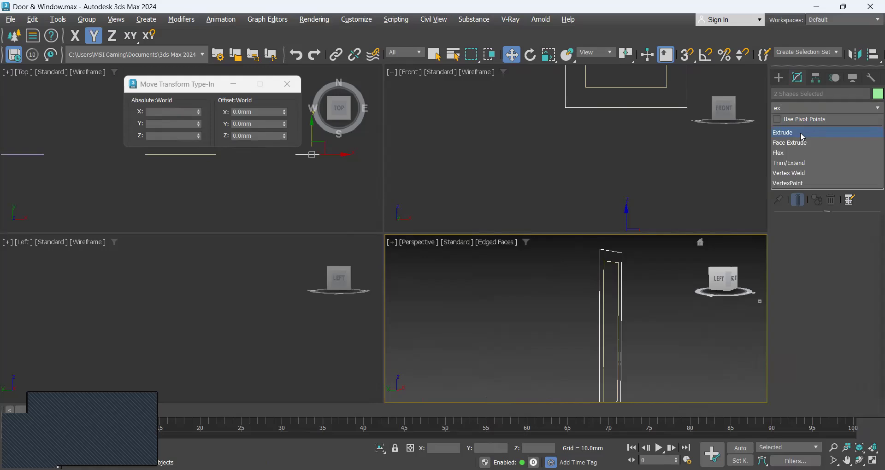
{"action": "left_click", "coordinate": [803, 134]}
{"action": "double_click", "coordinate": [849, 235]}
{"action": "type", "text": "-1."}
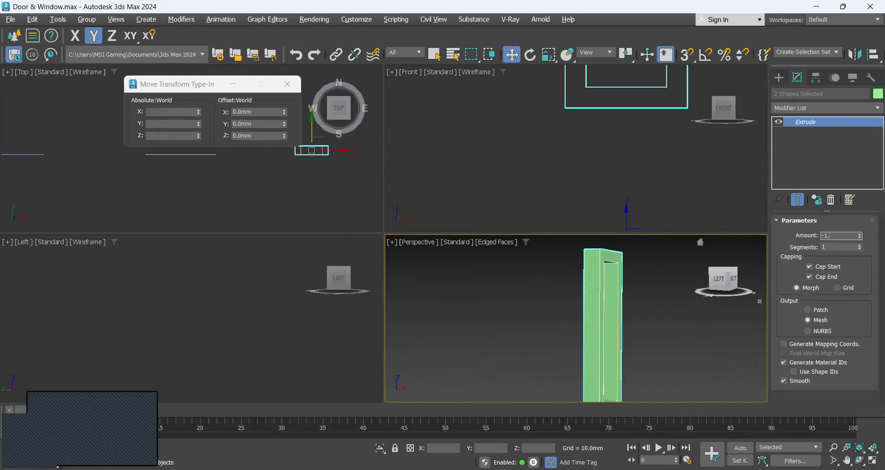
{"action": "type", "text": "5\""}
{"action": "key", "text": "Return"}
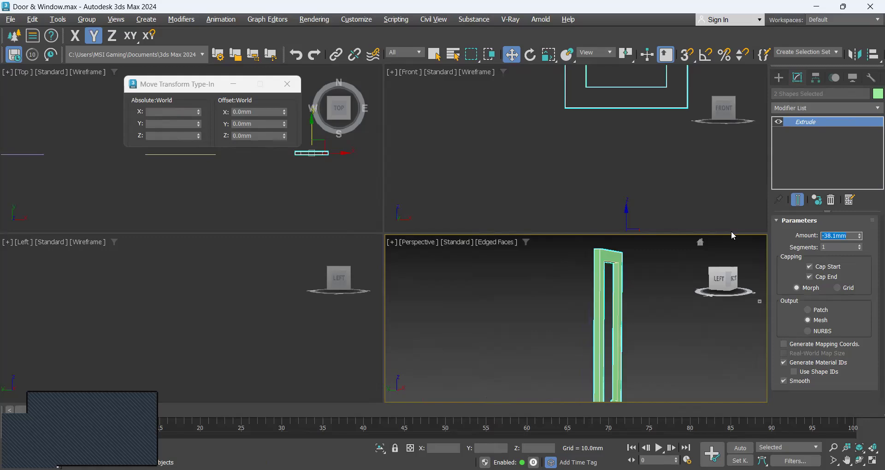
{"action": "right_click", "coordinate": [664, 307]}
{"action": "left_click", "coordinate": [666, 263]}
Step: Extrude the two glass pane rectangles of the narrow windows by -12 mm
{"action": "scroll", "coordinate": [654, 311], "scroll_direction": "down", "scroll_amount": 5}
{"action": "middle_click_drag", "start_coordinate": [641, 300], "coordinate": [589, 259]}
{"action": "left_click", "coordinate": [588, 338]}
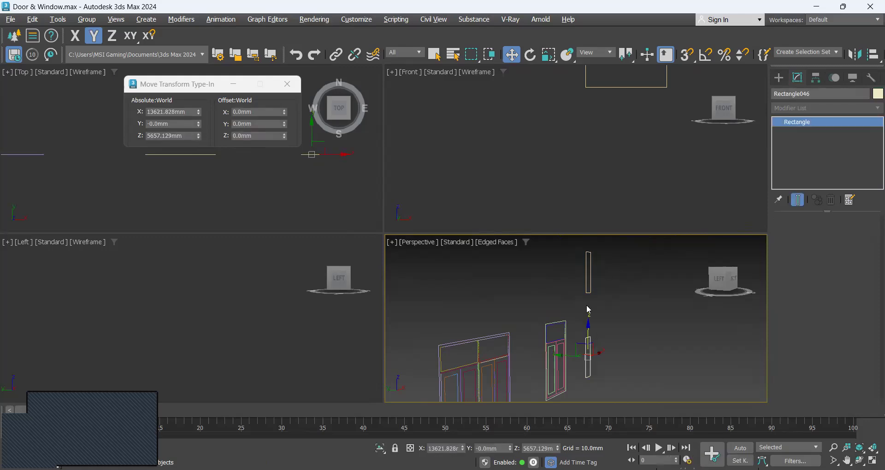
{"action": "left_click", "coordinate": [588, 287], "text": "ctrl"}
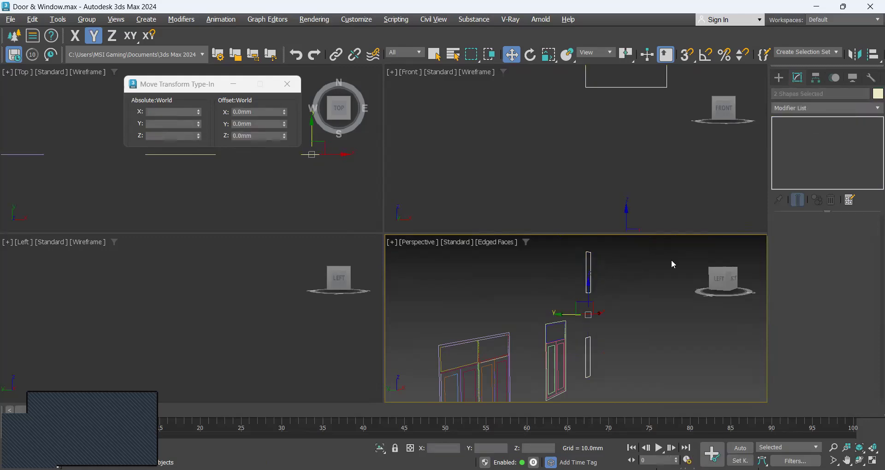
{"action": "left_click", "coordinate": [842, 109]}
{"action": "type", "text": "ex"}
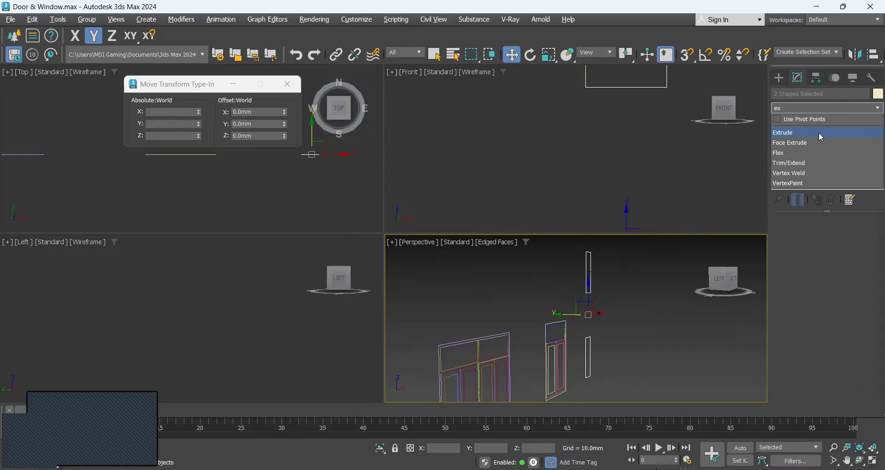
{"action": "left_click", "coordinate": [821, 134]}
{"action": "type", "text": "-1"}
{"action": "type", "text": "2.0mm"}
{"action": "key", "text": "Return"}
Step: Unhide all hidden objects in the scene
{"action": "right_click", "coordinate": [611, 302]}
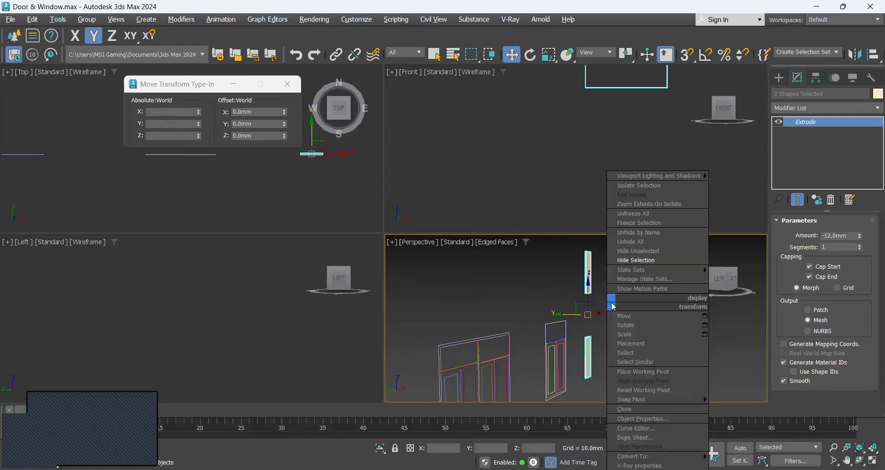
{"action": "left_click", "coordinate": [639, 243]}
{"action": "left_click", "coordinate": [633, 303]}
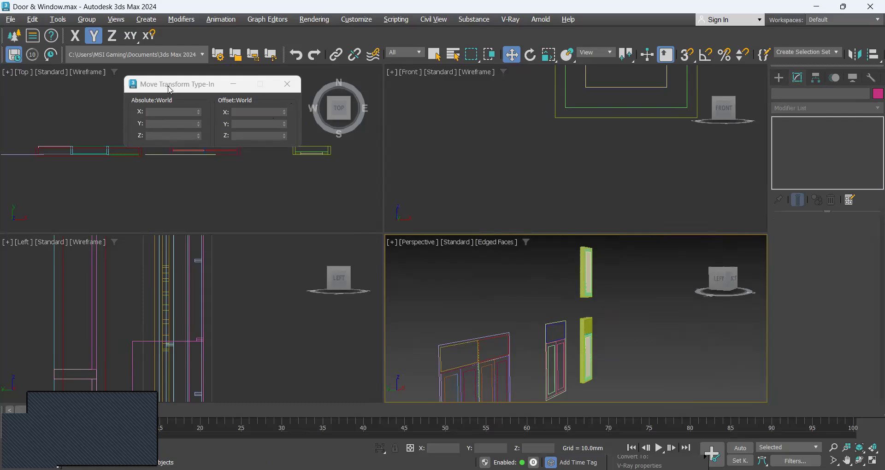
Step: Examine the assembled narrow windows from above and in perspective, and compare them with the reference drawing Window.jpg
{"action": "left_click_drag", "start_coordinate": [169, 89], "coordinate": [99, 98]}
{"action": "mouse_move", "coordinate": [290, 186]}
{"action": "middle_mouse_down"}
{"action": "mouse_move", "coordinate": [285, 196]}
{"action": "mouse_move", "coordinate": [302, 197]}
{"action": "middle_mouse_up"}
{"action": "scroll", "coordinate": [284, 193], "scroll_direction": "up", "scroll_amount": 6}
{"action": "scroll", "coordinate": [258, 187], "scroll_direction": "up", "scroll_amount": 3}
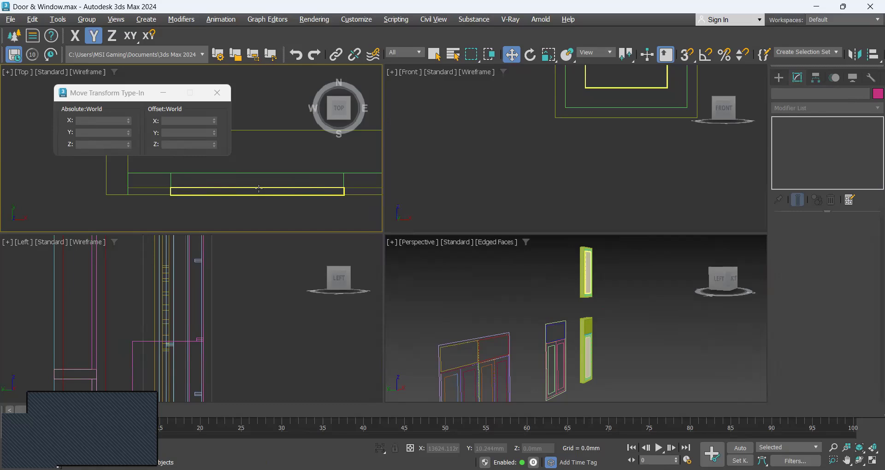
{"action": "middle_click_drag", "start_coordinate": [602, 326], "coordinate": [569, 325]}
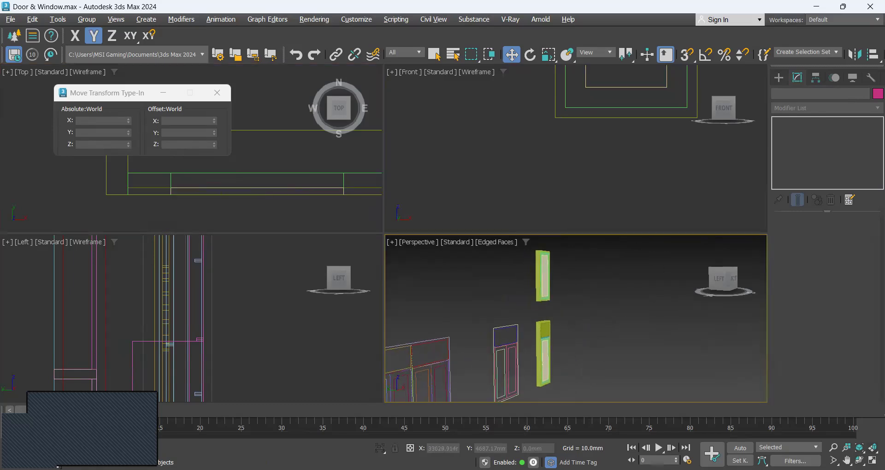
{"action": "left_click", "coordinate": [860, 460]}
{"action": "left_click_drag", "start_coordinate": [631, 318], "coordinate": [602, 350]}
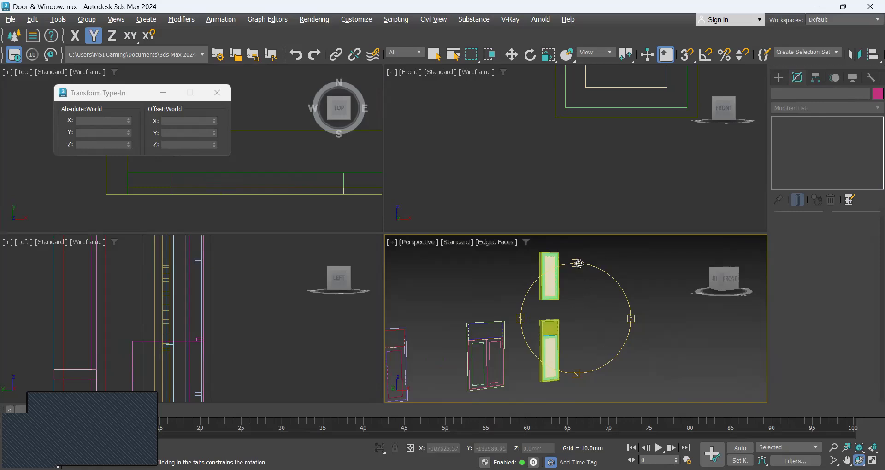
{"action": "left_click_drag", "start_coordinate": [577, 262], "coordinate": [578, 264]}
{"action": "left_click_drag", "start_coordinate": [576, 321], "coordinate": [599, 332]}
{"action": "key", "text": "w"}
{"action": "scroll", "coordinate": [602, 334], "scroll_direction": "up", "scroll_amount": 4}
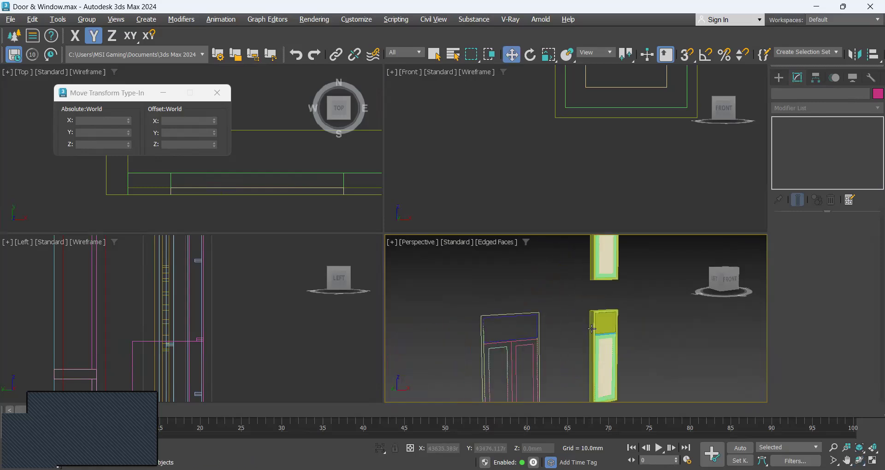
{"action": "left_click", "coordinate": [602, 272]}
{"action": "scroll", "coordinate": [618, 345], "scroll_direction": "down", "scroll_amount": 3}
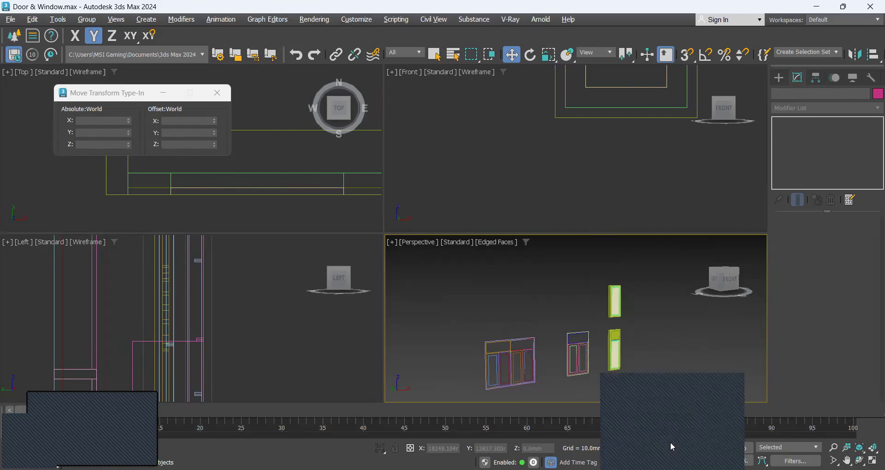
{"action": "key", "text": "alt+Tab"}
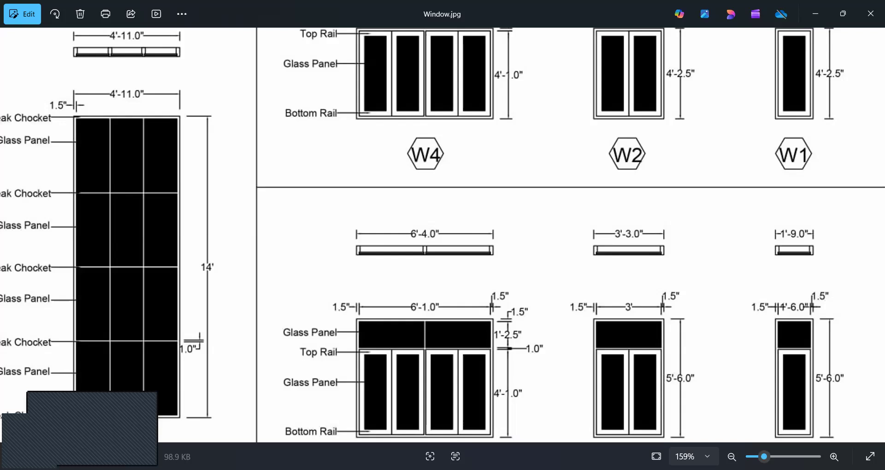
{"action": "key", "text": "alt+Tab"}
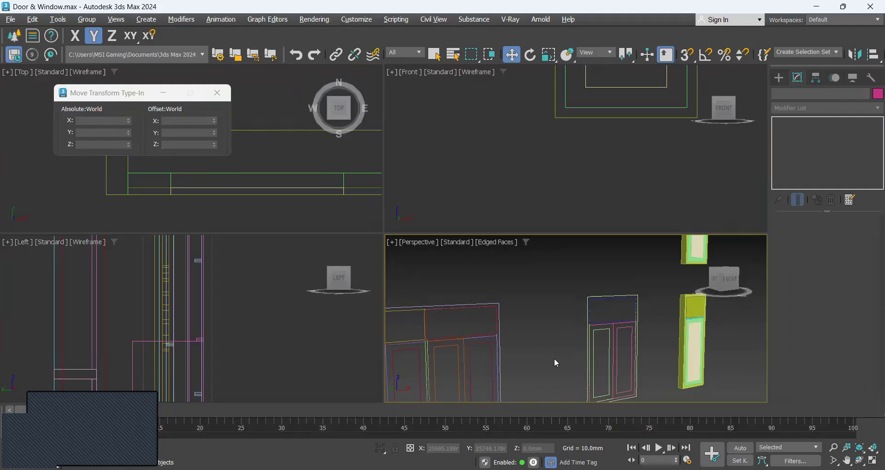
Step: Extrude the outer frames of the four-panel and two-panel windows by -4.5" and hide them
{"action": "left_click", "coordinate": [872, 461]}
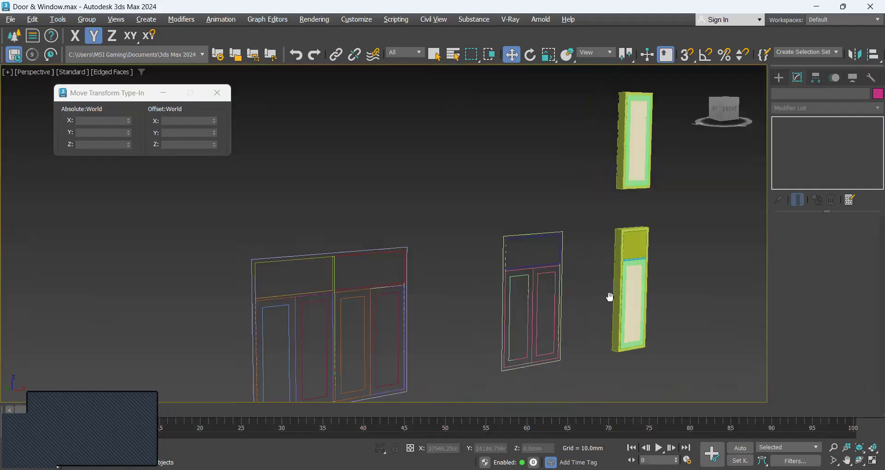
{"action": "scroll", "coordinate": [420, 258], "scroll_direction": "up", "scroll_amount": 4}
{"action": "left_click", "coordinate": [415, 262]}
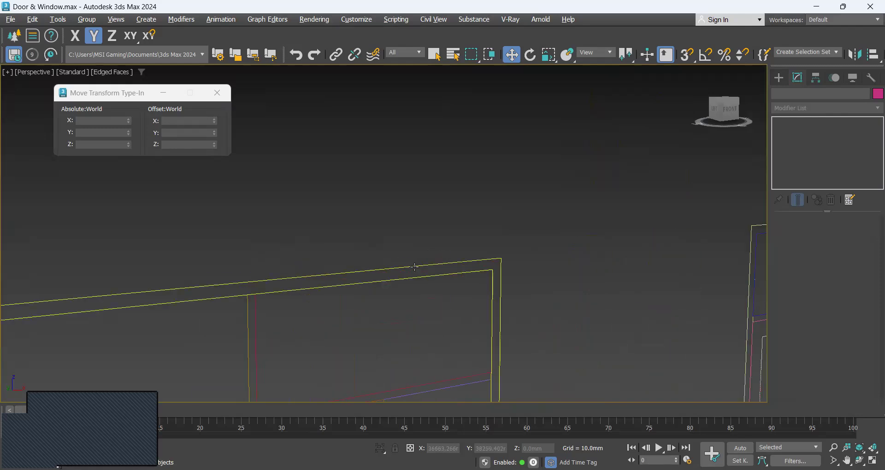
{"action": "middle_click_drag", "start_coordinate": [682, 244], "coordinate": [592, 244]}
{"action": "left_click", "coordinate": [674, 227], "text": "ctrl"}
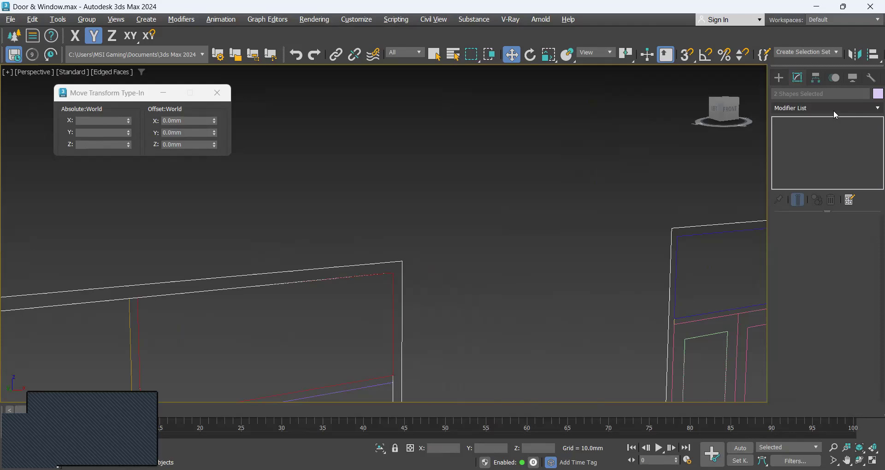
{"action": "left_click", "coordinate": [833, 111]}
{"action": "type", "text": "ex"}
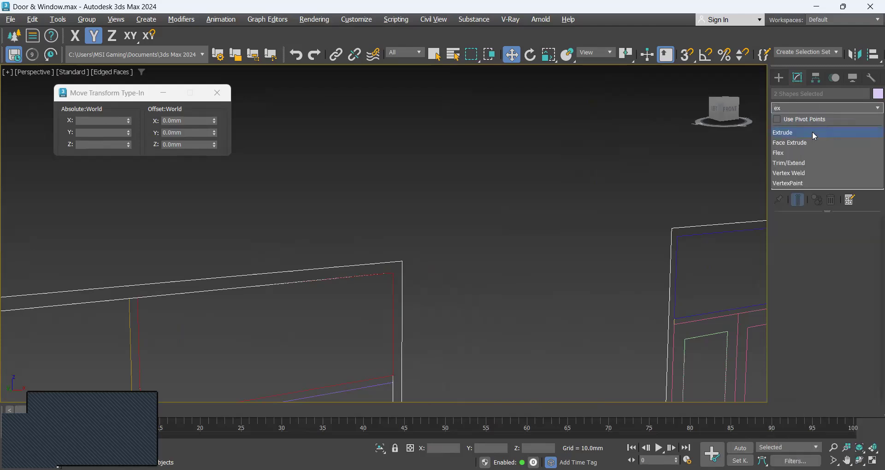
{"action": "left_click", "coordinate": [813, 133]}
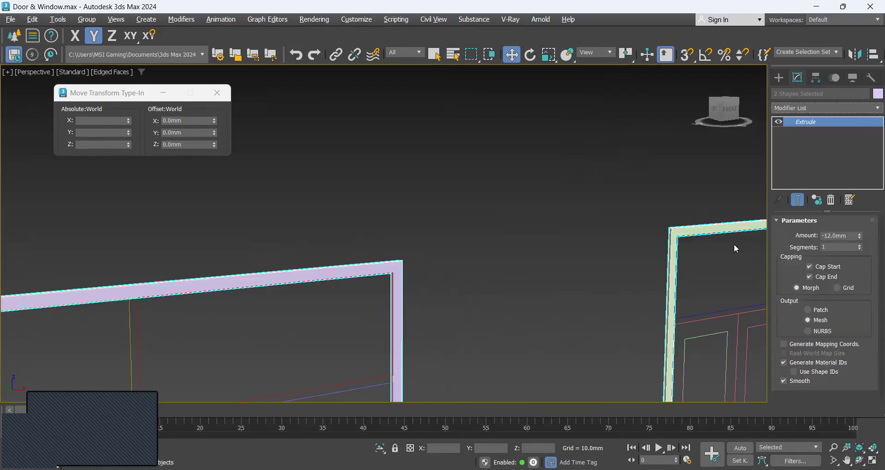
{"action": "left_click_drag", "start_coordinate": [850, 234], "coordinate": [792, 235]}
{"action": "type", "text": "-4.5\""}
{"action": "key", "text": "Return"}
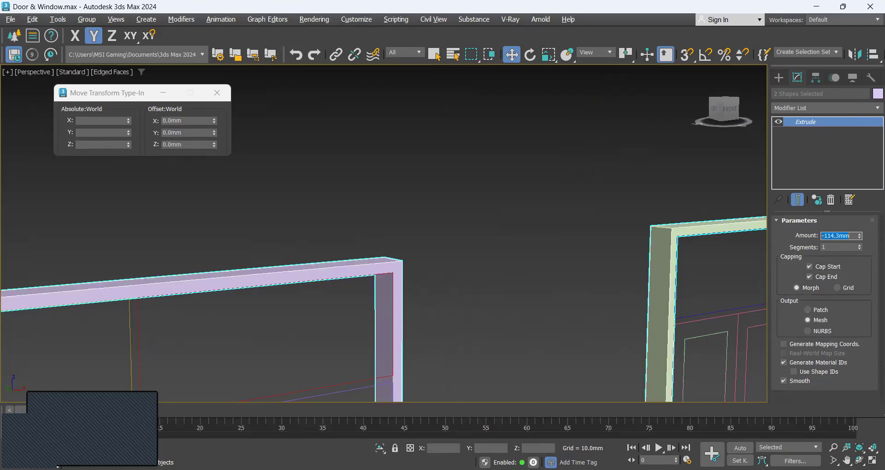
{"action": "right_click", "coordinate": [598, 296]}
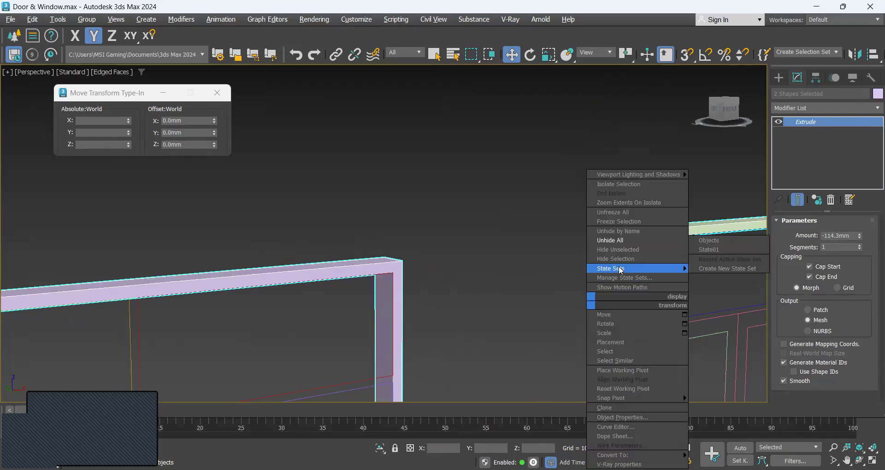
{"action": "left_click", "coordinate": [613, 254]}
Step: Extrude the three top pane rectangles of the four-panel and two-panel windows by -12 mm and hide them
{"action": "scroll", "coordinate": [581, 231], "scroll_direction": "down", "scroll_amount": 3}
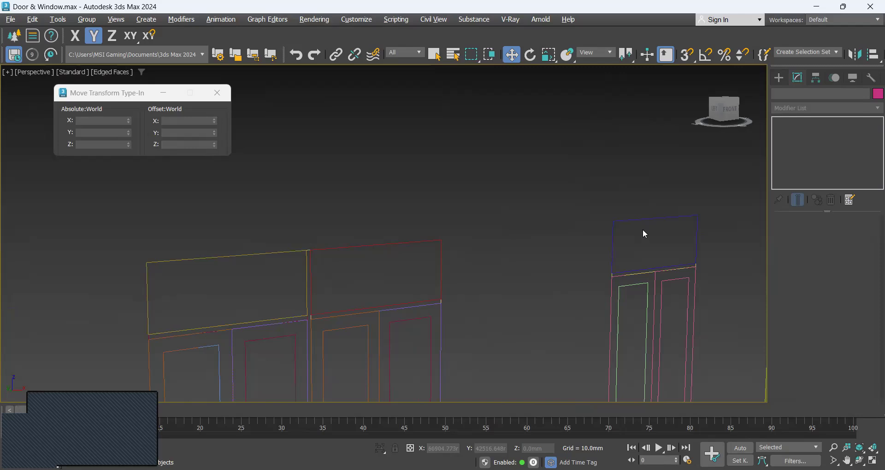
{"action": "left_click", "coordinate": [642, 224]}
{"action": "left_click", "coordinate": [390, 244], "text": "ctrl"}
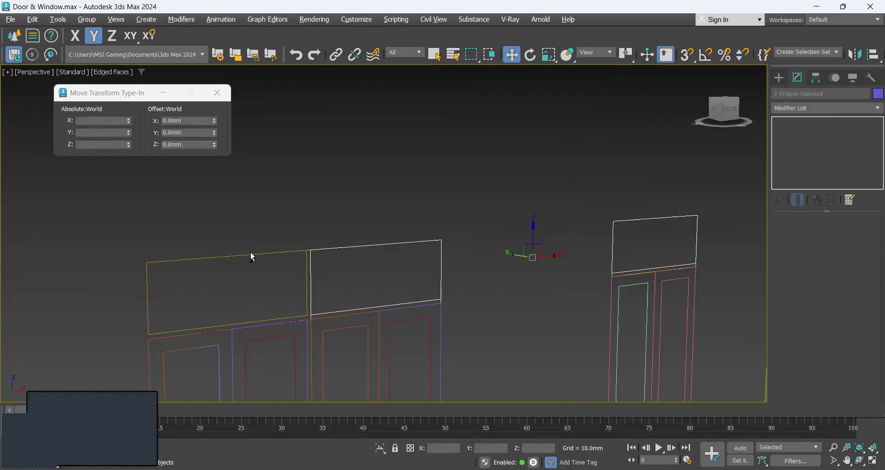
{"action": "left_click", "coordinate": [250, 252], "text": "ctrl"}
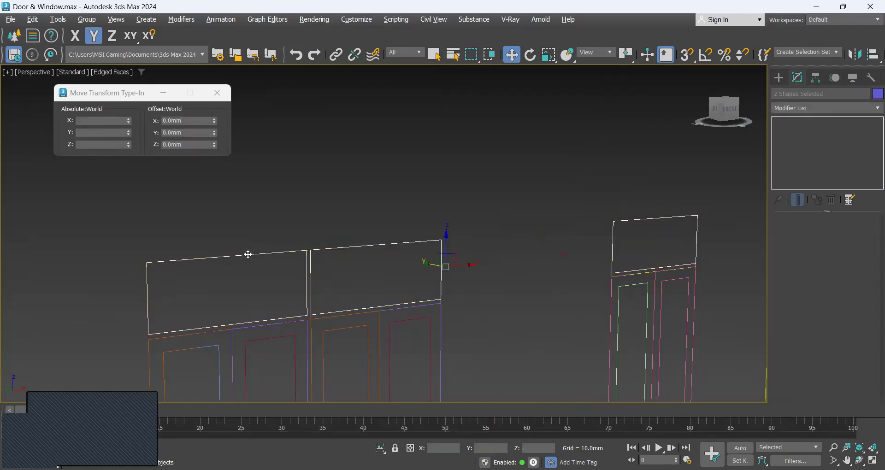
{"action": "left_click", "coordinate": [823, 109]}
{"action": "type", "text": "ex"}
{"action": "left_click", "coordinate": [810, 132]}
{"action": "left_click_drag", "start_coordinate": [854, 236], "coordinate": [735, 240]}
{"action": "type", "text": "-12mm"}
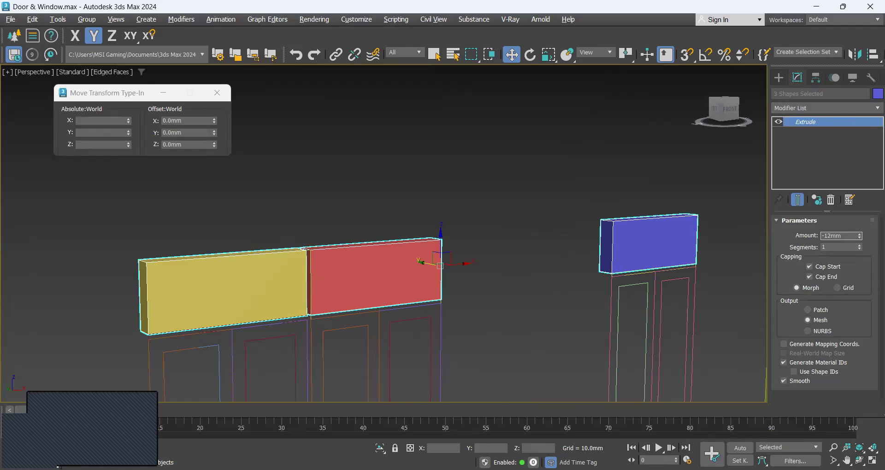
{"action": "key", "text": "Return"}
{"action": "right_click", "coordinate": [505, 280]}
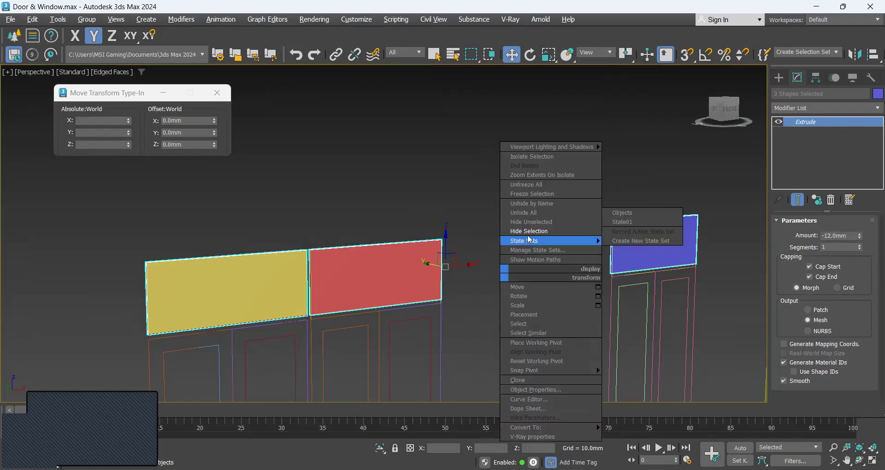
{"action": "left_click", "coordinate": [538, 237]}
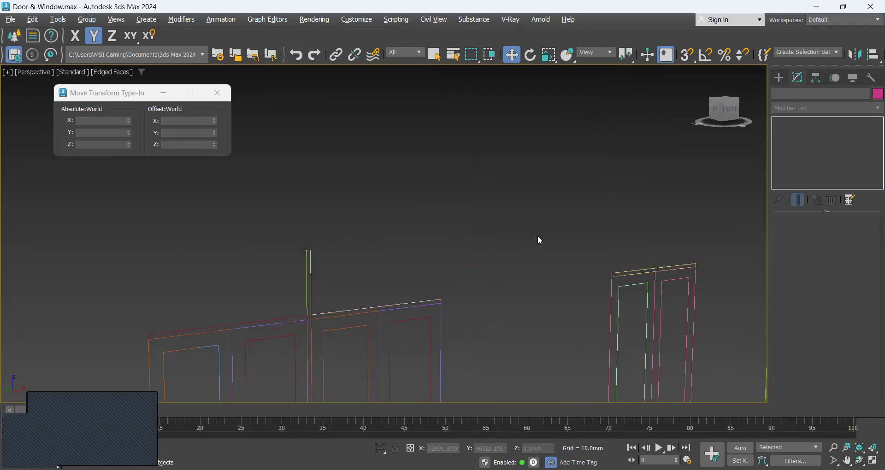
Step: Extrude the horizontal transom bars and the vertical divider of the four-panel and two-panel windows by -4.5" and hide them
{"action": "scroll", "coordinate": [633, 274], "scroll_direction": "up", "scroll_amount": 5}
{"action": "left_click", "coordinate": [632, 267]}
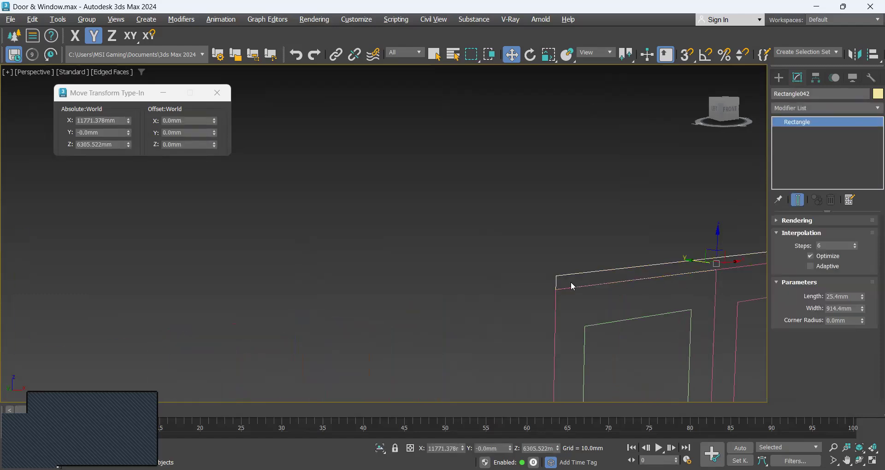
{"action": "scroll", "coordinate": [430, 237], "scroll_direction": "down", "scroll_amount": 4}
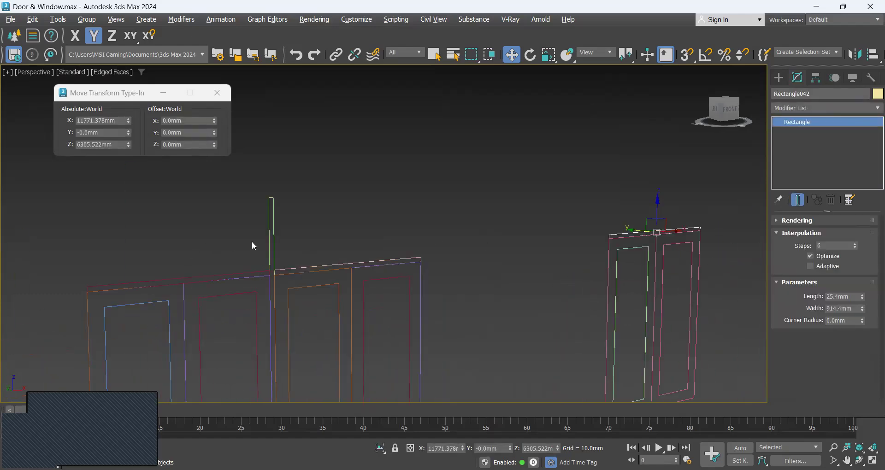
{"action": "left_click", "coordinate": [275, 257], "text": "ctrl"}
{"action": "scroll", "coordinate": [279, 259], "scroll_direction": "up", "scroll_amount": 3}
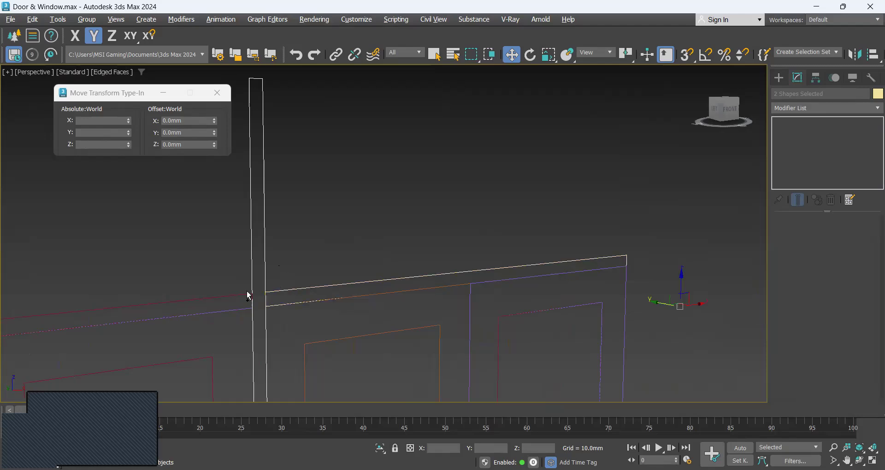
{"action": "left_click", "coordinate": [235, 294], "text": "ctrl"}
{"action": "scroll", "coordinate": [246, 294], "scroll_direction": "down", "scroll_amount": 4}
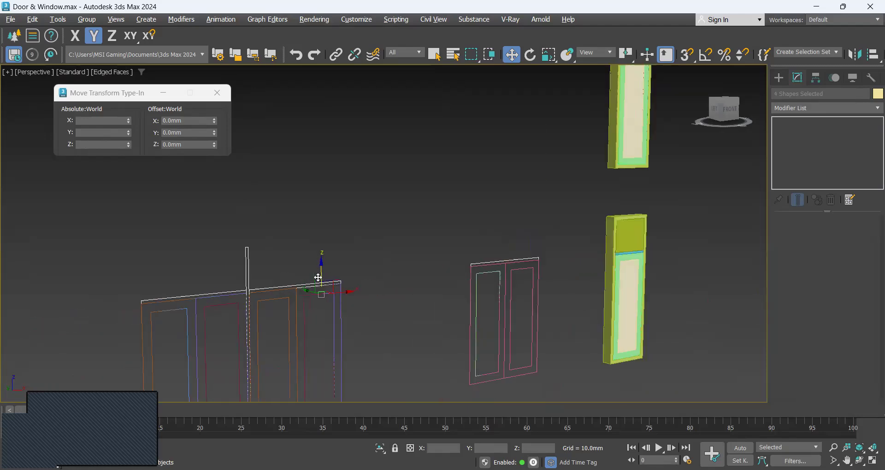
{"action": "left_click", "coordinate": [822, 109]}
{"action": "type", "text": "ex"}
{"action": "left_click", "coordinate": [798, 133]}
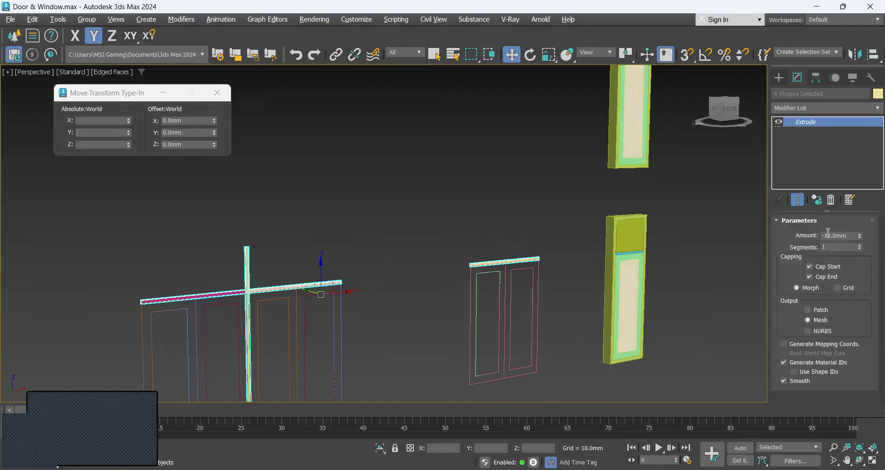
{"action": "left_click", "coordinate": [837, 236]}
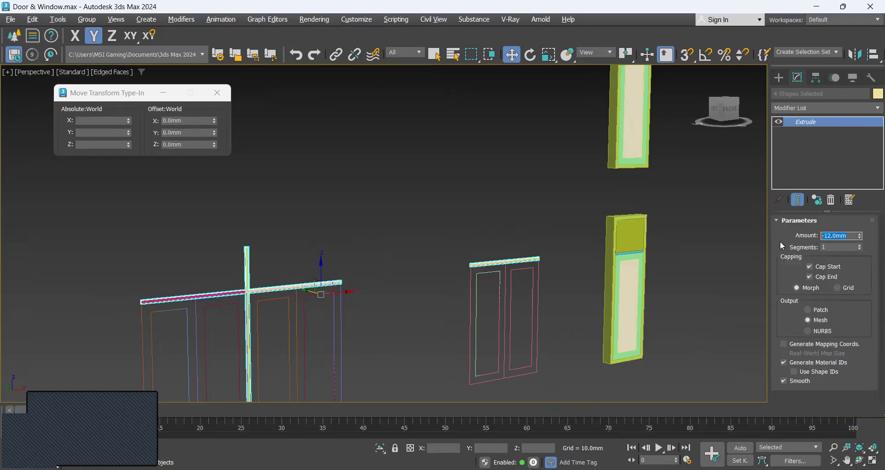
{"action": "type", "text": "-4"}
{"action": "key", "text": "Return"}
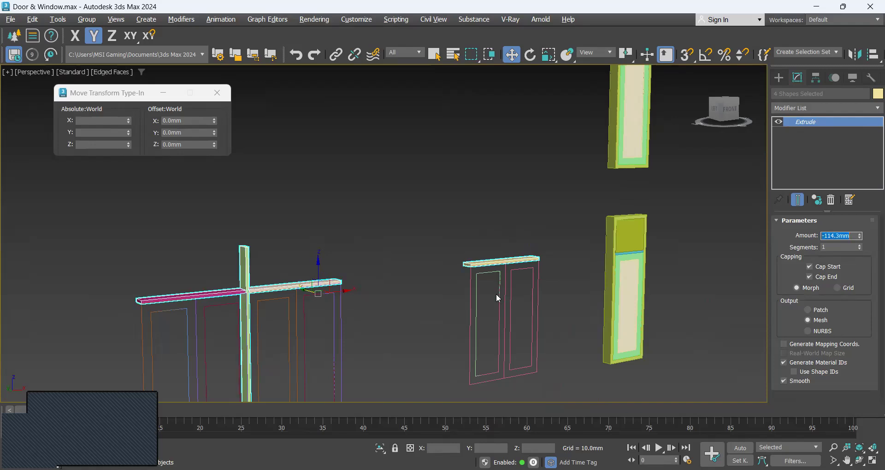
{"action": "right_click", "coordinate": [408, 273]}
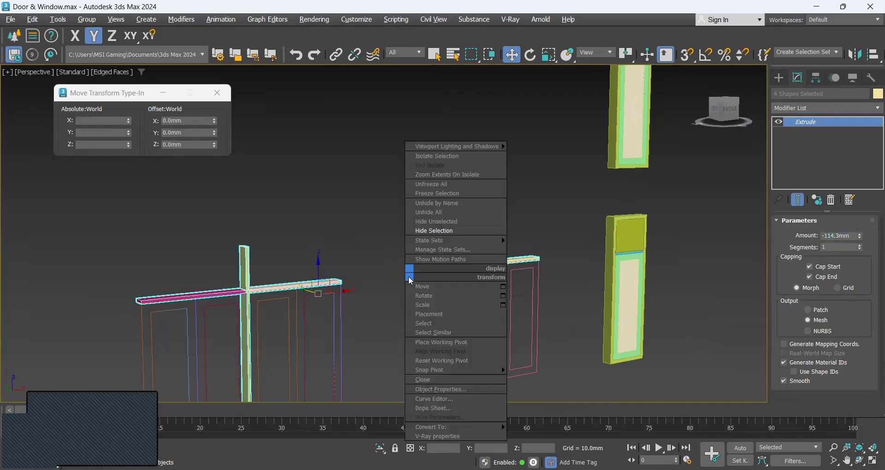
{"action": "left_click", "coordinate": [437, 231]}
Step: Extrude the sash frames of the four-panel and two-panel windows by -1.5" and hide them
{"action": "left_click", "coordinate": [505, 264]}
{"action": "left_click", "coordinate": [505, 264], "text": "ctrl"}
{"action": "left_click", "coordinate": [321, 286], "text": "ctrl"}
{"action": "left_click", "coordinate": [267, 286], "text": "ctrl"}
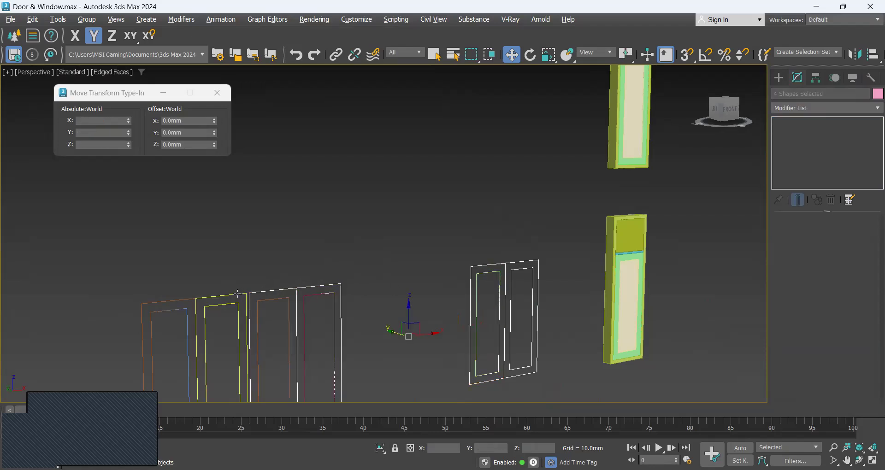
{"action": "left_click", "coordinate": [166, 301], "text": "ctrl"}
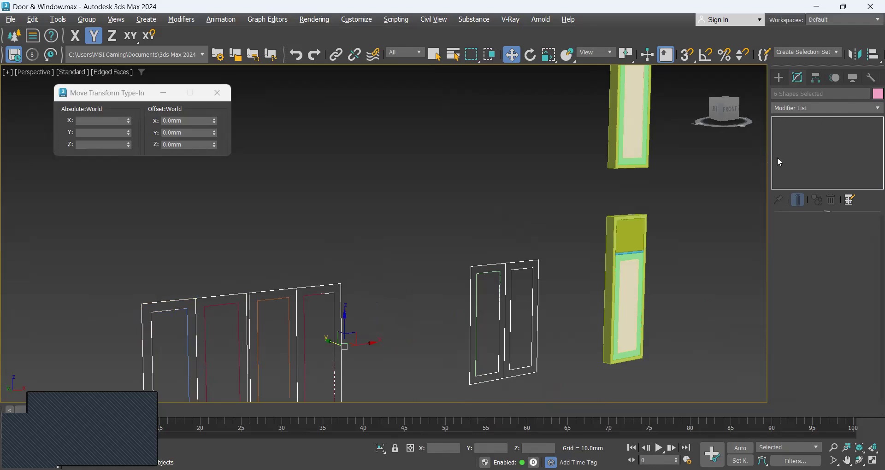
{"action": "left_click", "coordinate": [846, 108]}
{"action": "type", "text": "ex"}
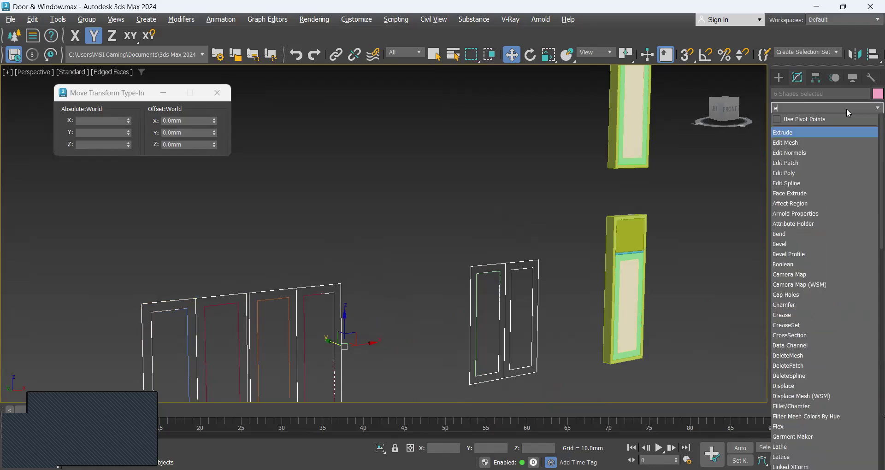
{"action": "left_click", "coordinate": [833, 133]}
{"action": "double_click", "coordinate": [856, 236]}
{"action": "type", "text": "-1."}
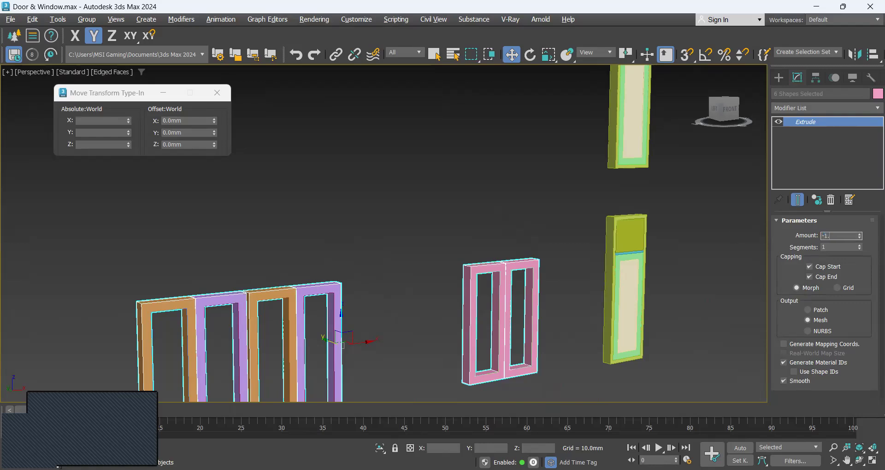
{"action": "type", "text": "5\""}
{"action": "key", "text": "Return"}
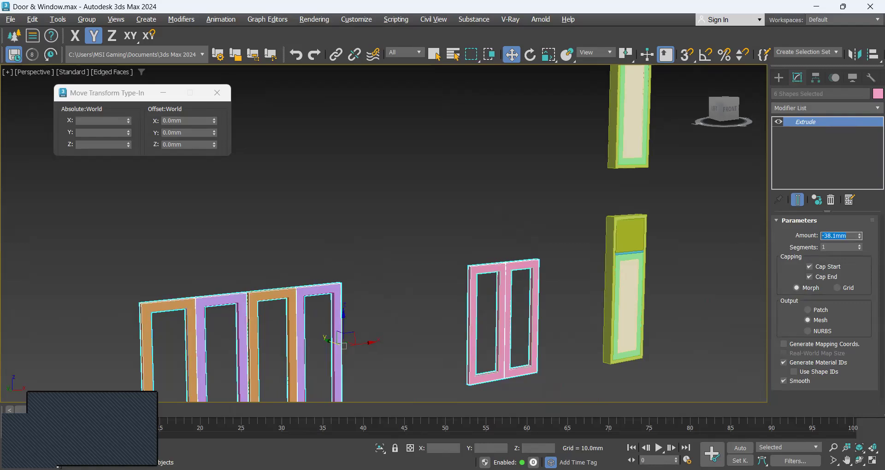
{"action": "right_click", "coordinate": [395, 297]}
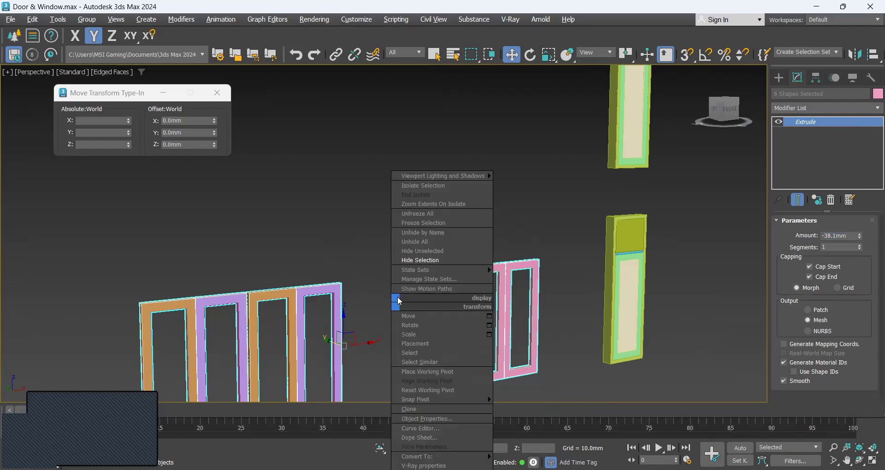
{"action": "left_click", "coordinate": [420, 265]}
Step: Extrude all remaining pane rectangles of the four-panel and two-panel windows by -12 mm
{"action": "scroll", "coordinate": [421, 269], "scroll_direction": "down", "scroll_amount": 3}
{"action": "left_click_drag", "start_coordinate": [295, 277], "coordinate": [254, 237]}
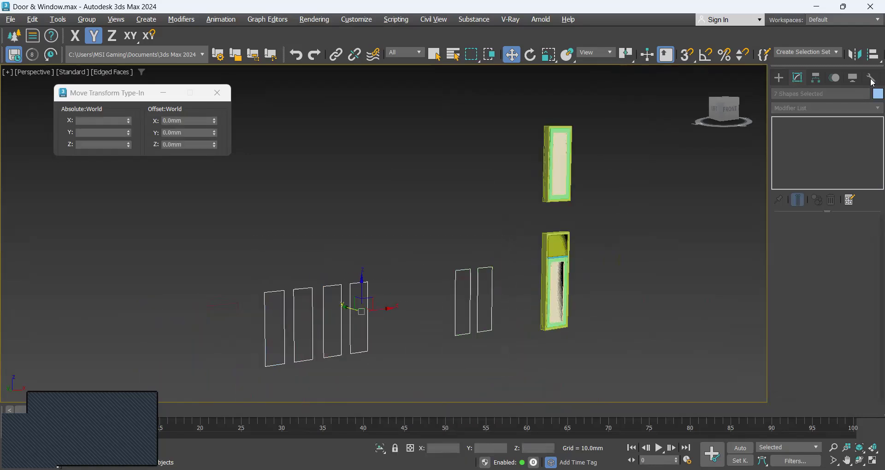
{"action": "left_click", "coordinate": [831, 109]}
{"action": "type", "text": "ex"}
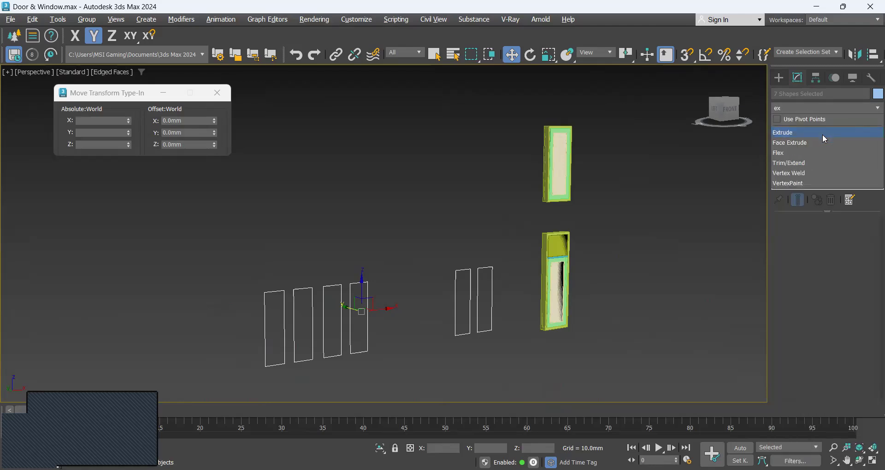
{"action": "left_click", "coordinate": [823, 134]}
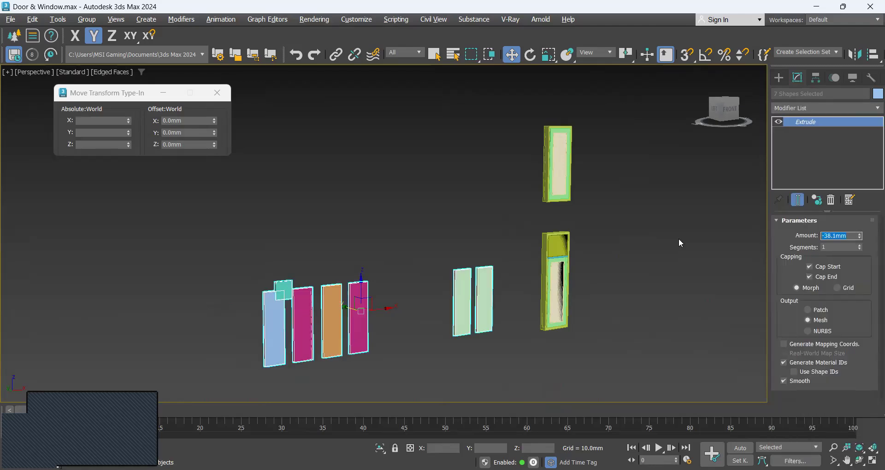
{"action": "type", "text": "-12mm"}
{"action": "key", "text": "Return"}
Step: Delete the stray small square pane overlapping the four-panel window and unhide all hidden objects
{"action": "left_click", "coordinate": [341, 275]}
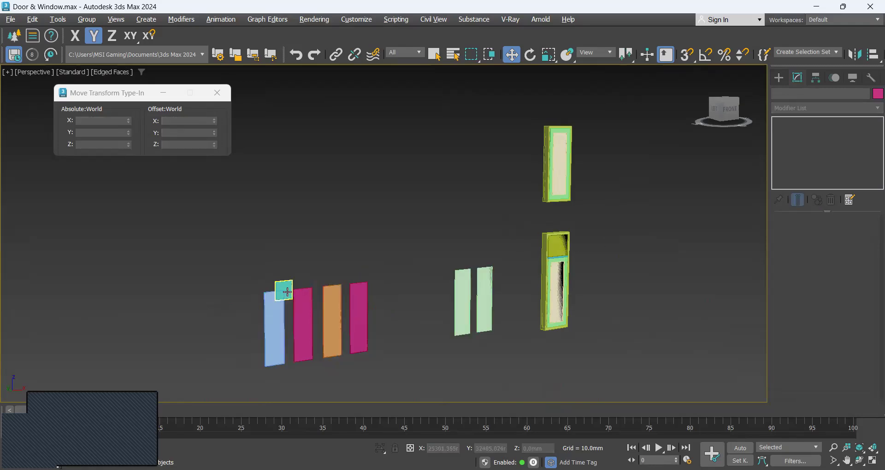
{"action": "scroll", "coordinate": [288, 290], "scroll_direction": "up", "scroll_amount": 4}
{"action": "left_click", "coordinate": [288, 290]}
{"action": "scroll", "coordinate": [301, 283], "scroll_direction": "down", "scroll_amount": 2}
{"action": "scroll", "coordinate": [304, 286], "scroll_direction": "down", "scroll_amount": 2}
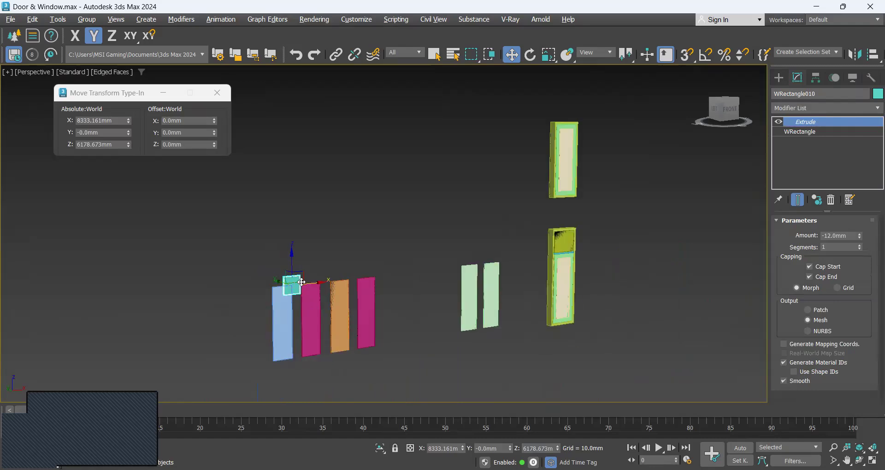
{"action": "right_click", "coordinate": [306, 268]}
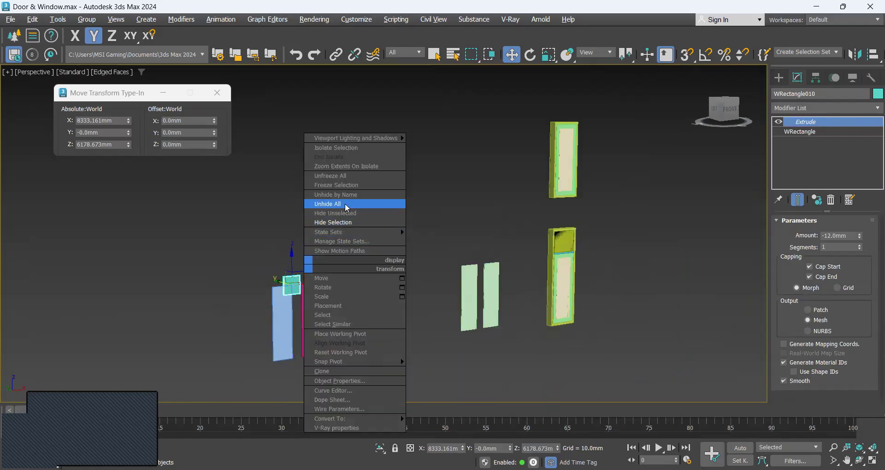
{"action": "left_click", "coordinate": [345, 204]}
{"action": "left_click", "coordinate": [345, 214]}
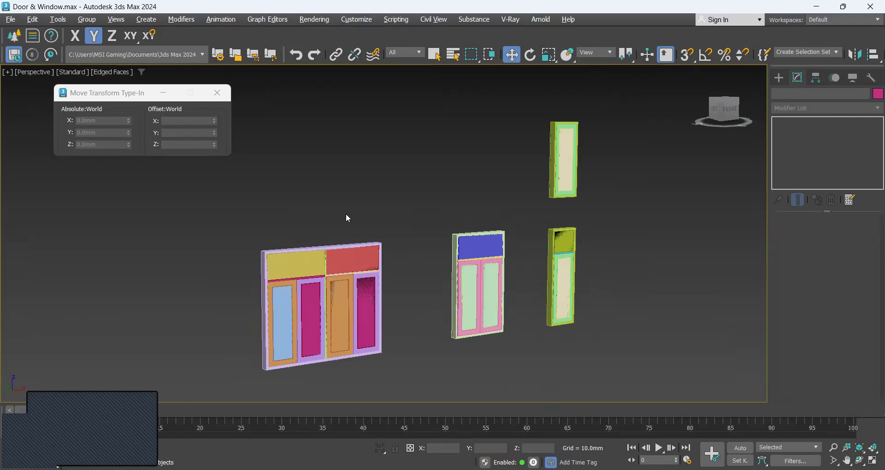
Step: Examine the assembled windows and compare them with the W4, W2 and W1 elevations in the reference drawing Window.jpg
{"action": "middle_click_drag", "start_coordinate": [326, 291], "coordinate": [454, 310]}
{"action": "scroll", "coordinate": [457, 307], "scroll_direction": "up", "scroll_amount": 3}
{"action": "scroll", "coordinate": [518, 300], "scroll_direction": "down", "scroll_amount": 2}
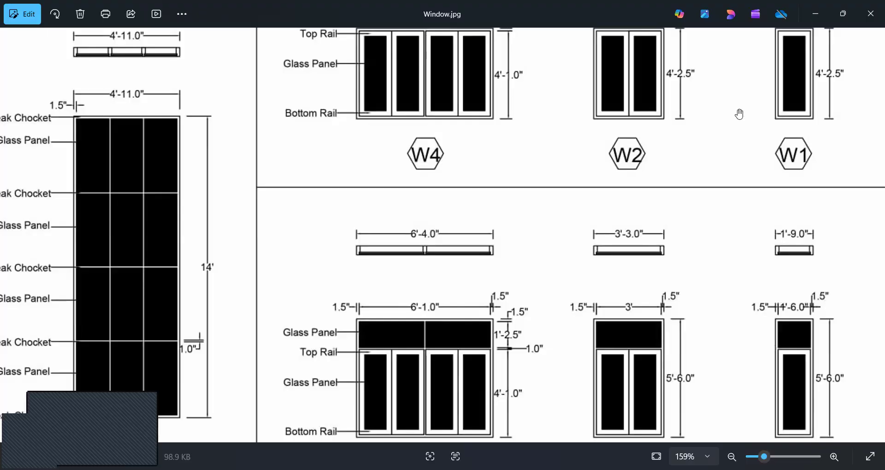
{"action": "scroll", "coordinate": [559, 123], "scroll_direction": "up", "scroll_amount": 1}
{"action": "scroll", "coordinate": [563, 138], "scroll_direction": "down", "scroll_amount": 3}
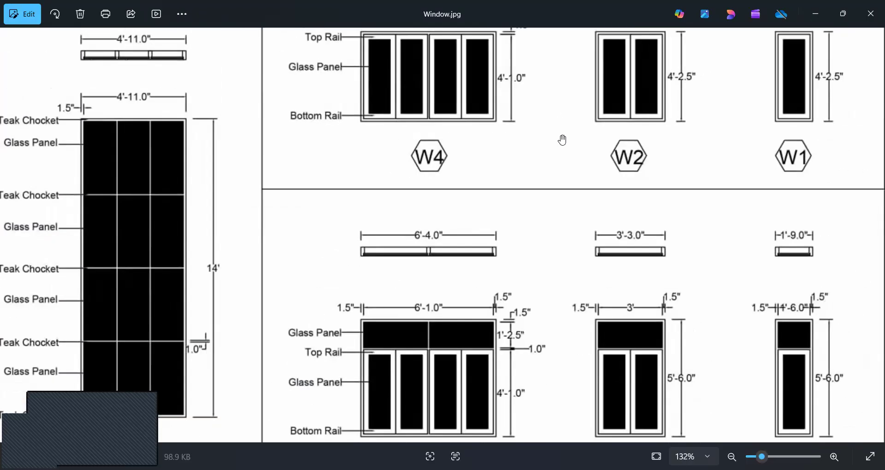
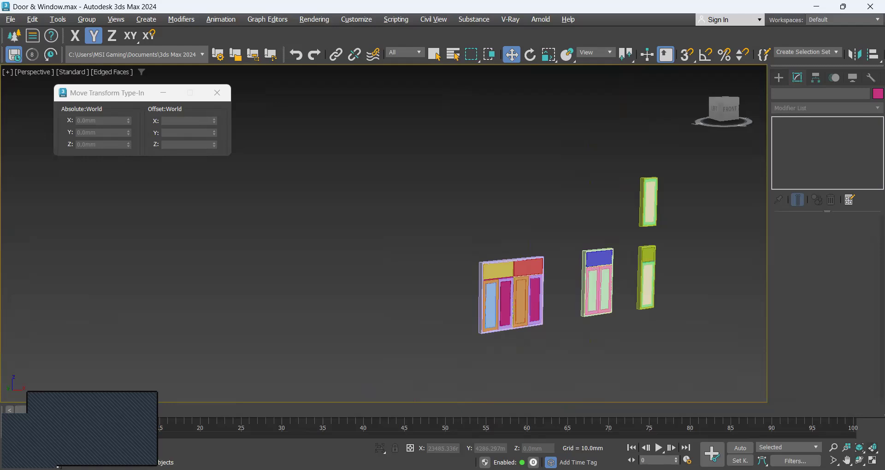
Step: Copy the complete four-panel and two-panel windows about 2300 mm straight up in the front view
{"action": "key", "text": "alt+w"}
{"action": "middle_click_drag", "start_coordinate": [545, 205], "coordinate": [610, 176]}
{"action": "left_click_drag", "start_coordinate": [568, 224], "coordinate": [593, 228]}
{"action": "left_click_drag", "start_coordinate": [523, 172], "coordinate": [524, 138]}
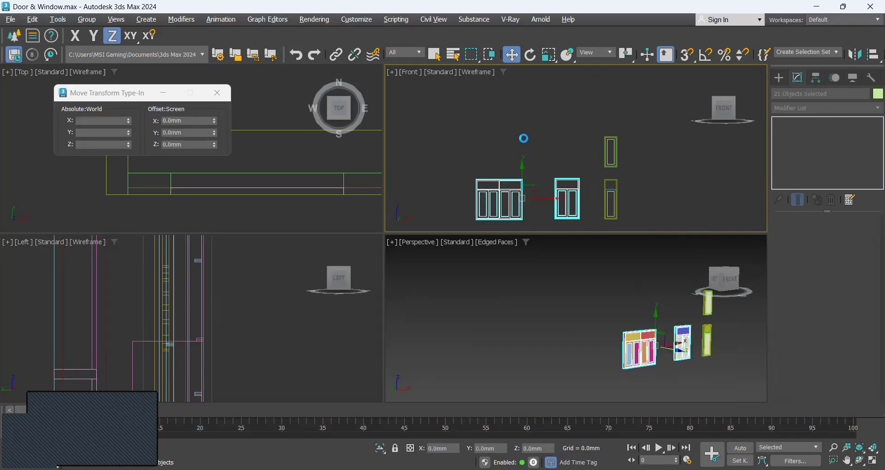
{"action": "left_click", "coordinate": [491, 289]}
{"action": "left_click_drag", "start_coordinate": [525, 183], "coordinate": [526, 129], "text": "shift"}
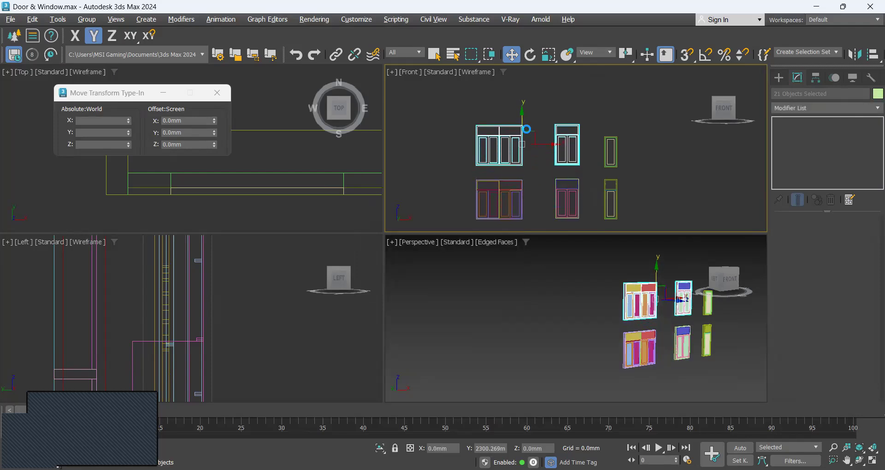
{"action": "key", "text": "Return"}
Step: Delete the three top panes from the upper copies of the two-panel and four-panel windows
{"action": "left_click", "coordinate": [611, 267]}
{"action": "scroll", "coordinate": [611, 267], "scroll_direction": "up", "scroll_amount": 5}
{"action": "middle_click_drag", "start_coordinate": [642, 281], "coordinate": [535, 300]}
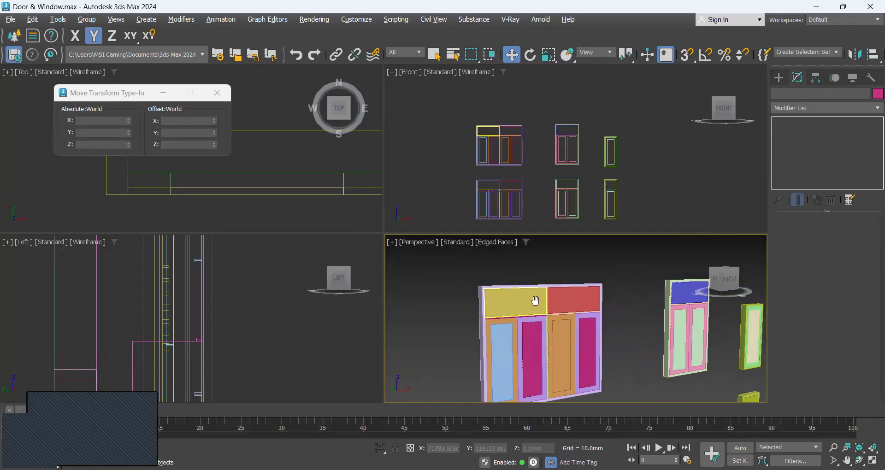
{"action": "left_click", "coordinate": [683, 292]}
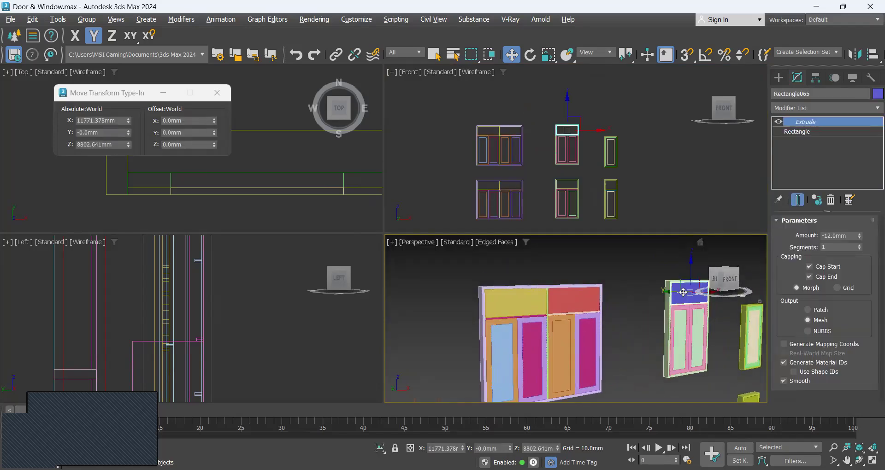
{"action": "key", "text": "Delete"}
{"action": "left_click", "coordinate": [572, 299]}
{"action": "key", "text": "Delete"}
{"action": "left_click", "coordinate": [490, 300]}
{"action": "key", "text": "Delete"}
Step: Delete the two horizontal transom bars from the upper copy of the four-panel window
{"action": "scroll", "coordinate": [539, 308], "scroll_direction": "up", "scroll_amount": 5}
{"action": "left_click", "coordinate": [594, 329]}
{"action": "key", "text": "Delete"}
{"action": "left_click", "coordinate": [527, 339]}
{"action": "key", "text": "Delete"}
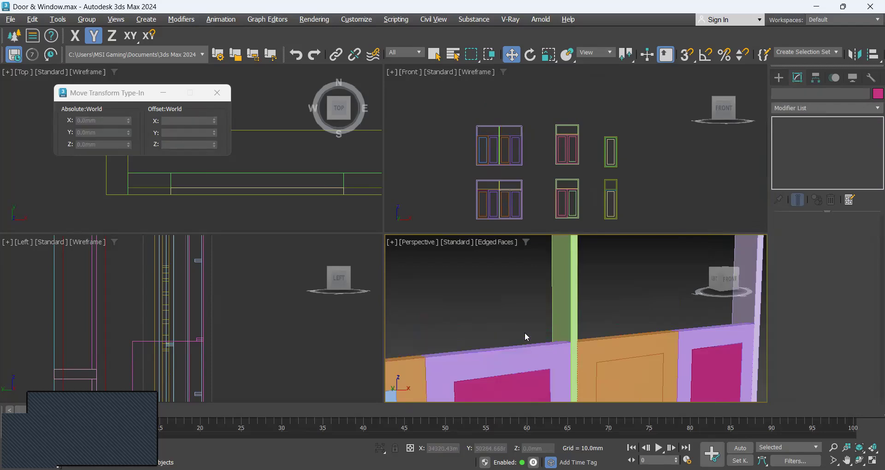
Step: Convert the outer frame of the upper two-panel window copy to an Editable Poly
{"action": "scroll", "coordinate": [528, 330], "scroll_direction": "down", "scroll_amount": 5}
{"action": "middle_click_drag", "start_coordinate": [685, 300], "coordinate": [620, 313]}
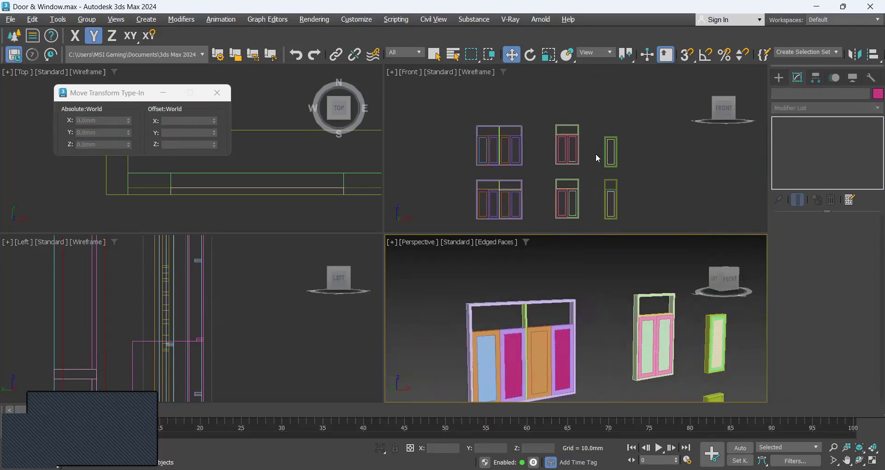
{"action": "scroll", "coordinate": [584, 124], "scroll_direction": "up", "scroll_amount": 6}
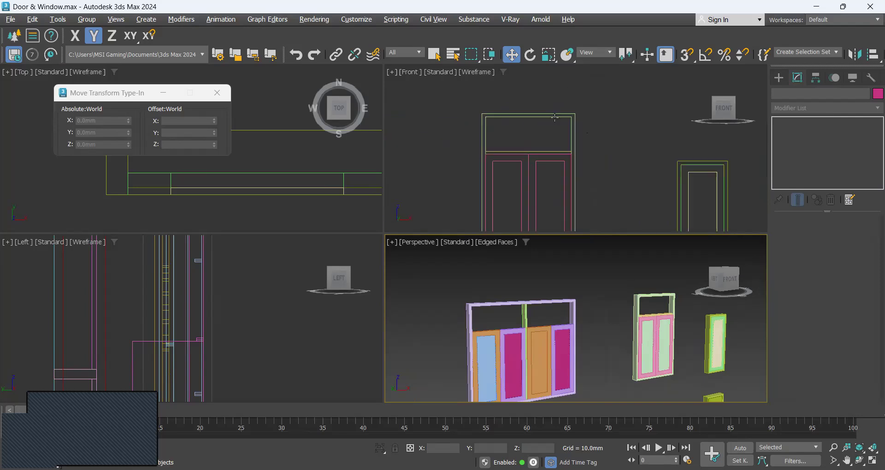
{"action": "left_click", "coordinate": [651, 323]}
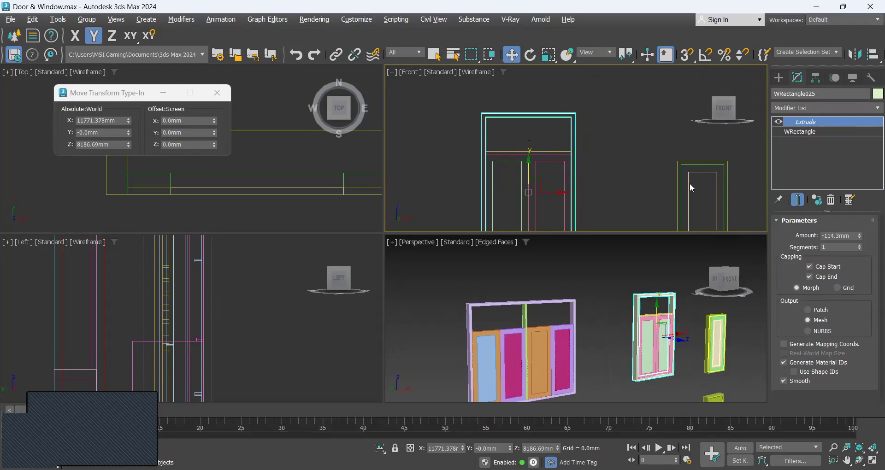
{"action": "right_click", "coordinate": [543, 169]}
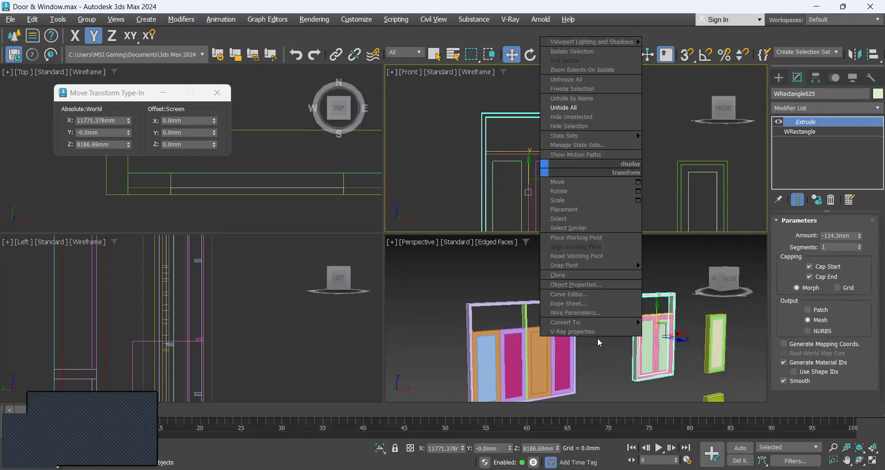
{"action": "mouse_move", "coordinate": [604, 326]}
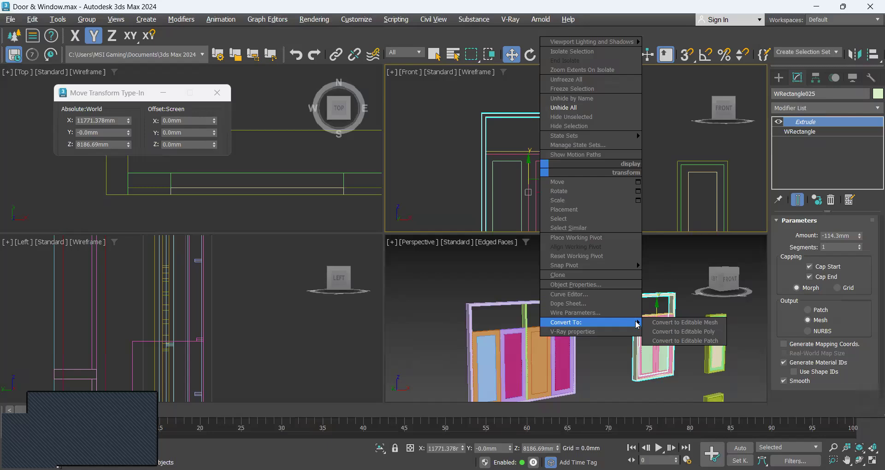
{"action": "left_click", "coordinate": [678, 335]}
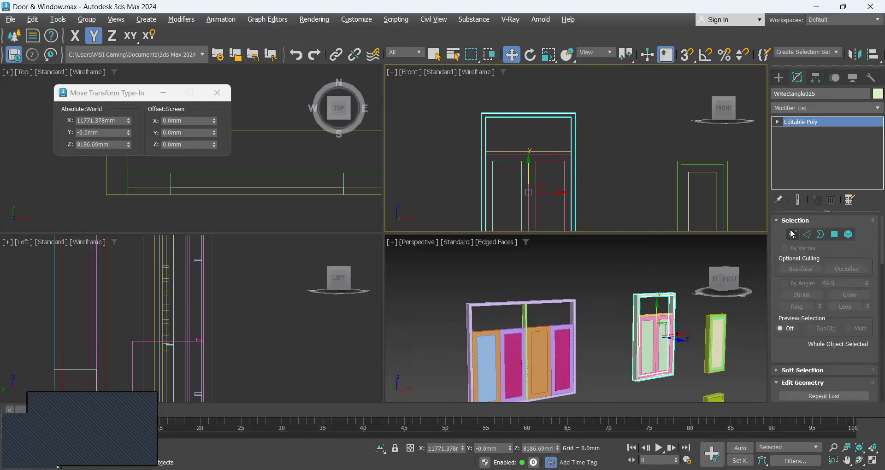
Step: Delete the horizontal transom bar from the upper copy of the two-panel window
{"action": "left_click", "coordinate": [792, 235]}
{"action": "left_click_drag", "start_coordinate": [458, 86], "coordinate": [602, 148]}
{"action": "scroll", "coordinate": [487, 170], "scroll_direction": "up", "scroll_amount": 5}
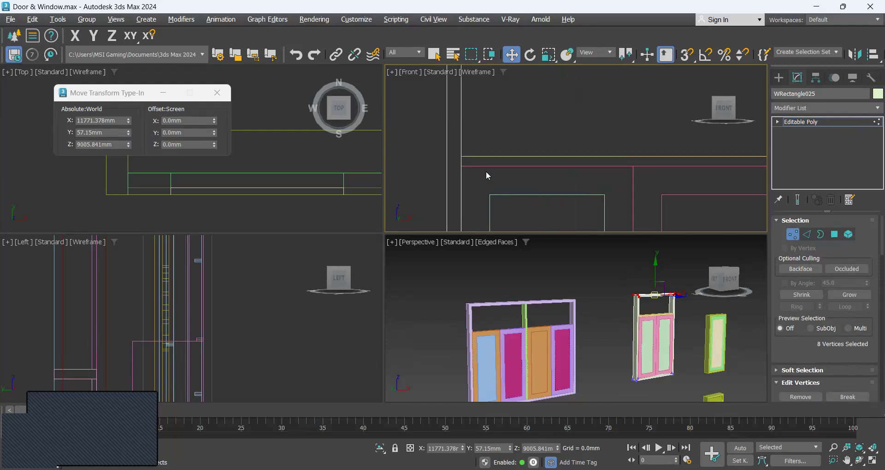
{"action": "key", "text": "z"}
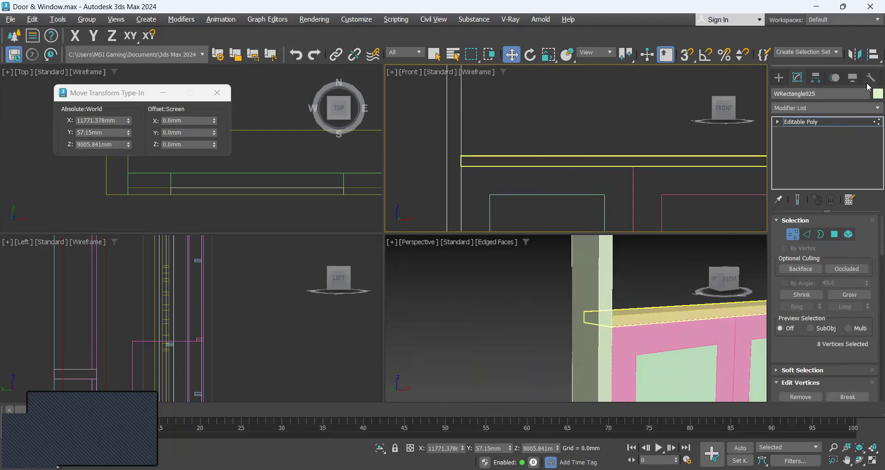
{"action": "left_click", "coordinate": [778, 78]}
{"action": "left_click", "coordinate": [654, 312]}
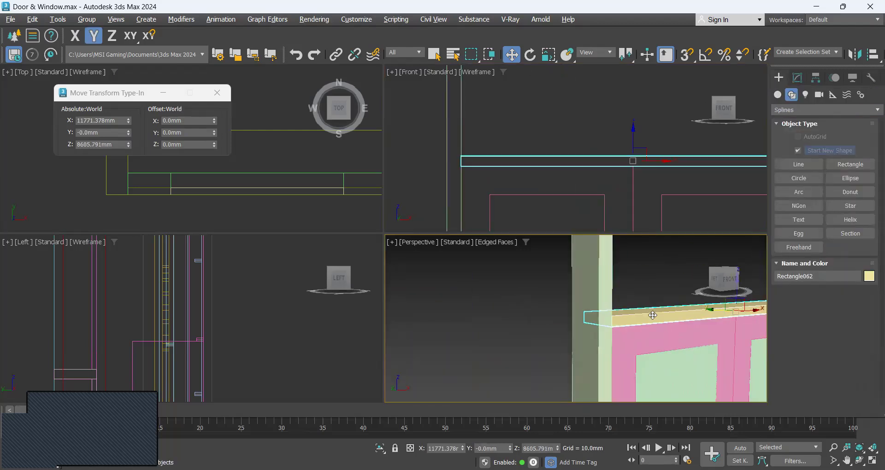
{"action": "key", "text": "z"}
{"action": "key", "text": "Delete"}
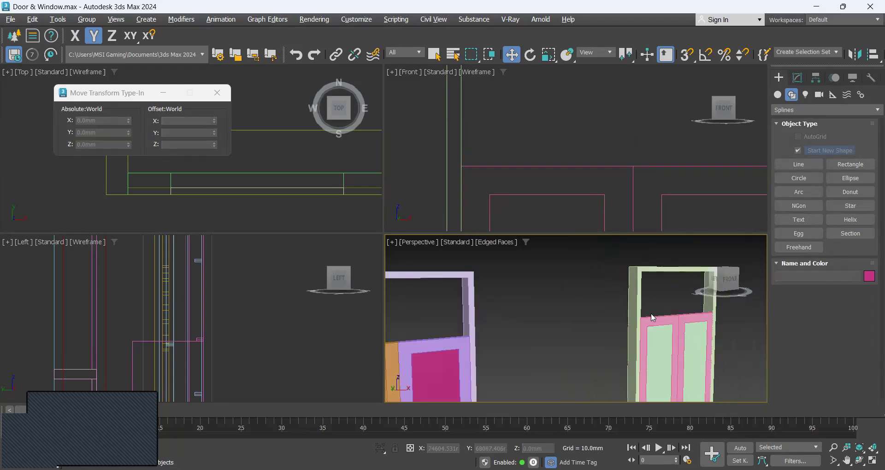
Step: Lower the top vertices of the upper two-panel copy's outer frame, snapping its inner edge to the top of the panels
{"action": "left_click", "coordinate": [639, 287]}
{"action": "right_click", "coordinate": [543, 148]}
{"action": "key", "text": "z"}
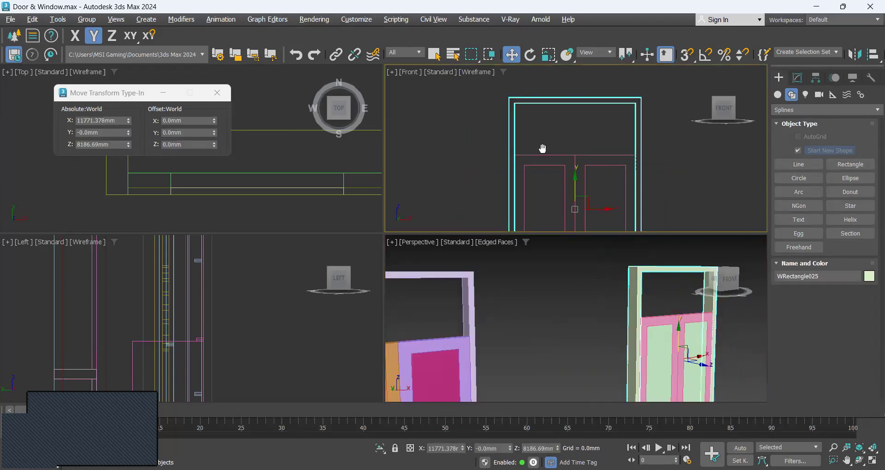
{"action": "left_click", "coordinate": [801, 80]}
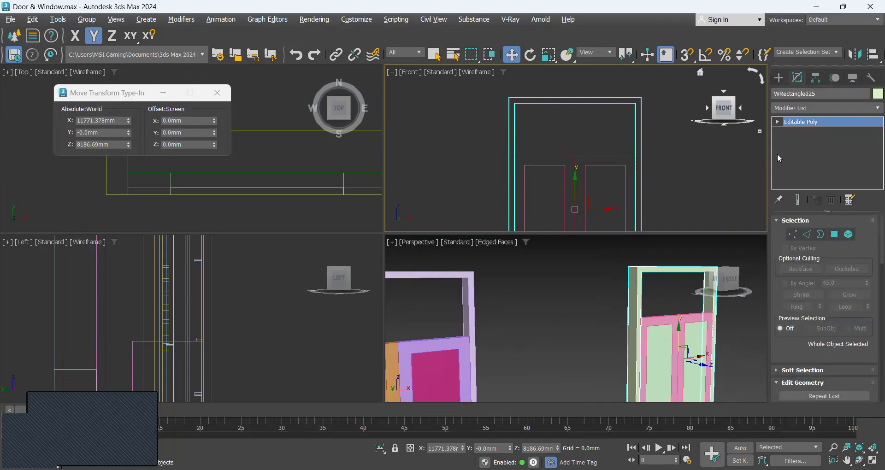
{"action": "left_click", "coordinate": [794, 235]}
{"action": "left_click_drag", "start_coordinate": [674, 133], "coordinate": [674, 134]}
{"action": "left_click", "coordinate": [686, 55]}
{"action": "scroll", "coordinate": [583, 101], "scroll_direction": "up", "scroll_amount": 5}
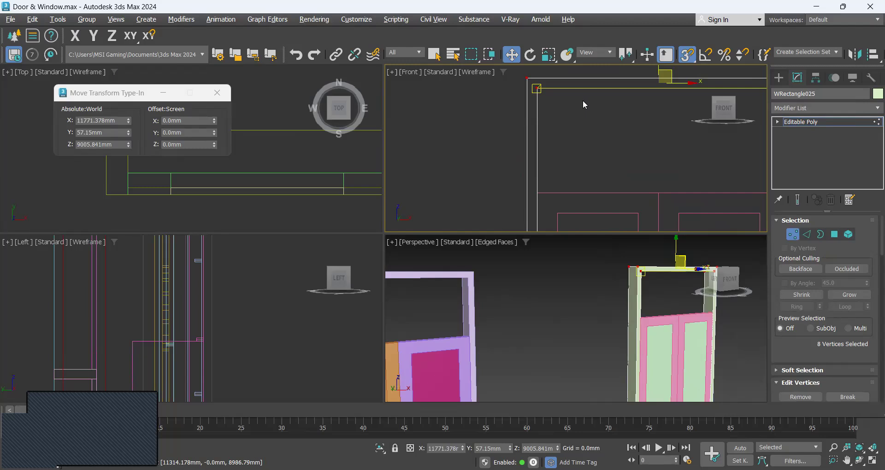
{"action": "left_click_drag", "start_coordinate": [516, 98], "coordinate": [520, 204]}
{"action": "scroll", "coordinate": [530, 140], "scroll_direction": "down", "scroll_amount": 3}
{"action": "middle_click", "coordinate": [586, 304]}
{"action": "left_click", "coordinate": [587, 303]}
{"action": "scroll", "coordinate": [586, 303], "scroll_direction": "down", "scroll_amount": 5}
{"action": "mouse_move", "coordinate": [587, 303]}
{"action": "middle_mouse_down"}
{"action": "mouse_move", "coordinate": [611, 321]}
{"action": "mouse_move", "coordinate": [593, 303]}
{"action": "middle_mouse_up"}
{"action": "scroll", "coordinate": [628, 333], "scroll_direction": "up", "scroll_amount": 3}
{"action": "middle_click_drag", "start_coordinate": [625, 333], "coordinate": [571, 290]}
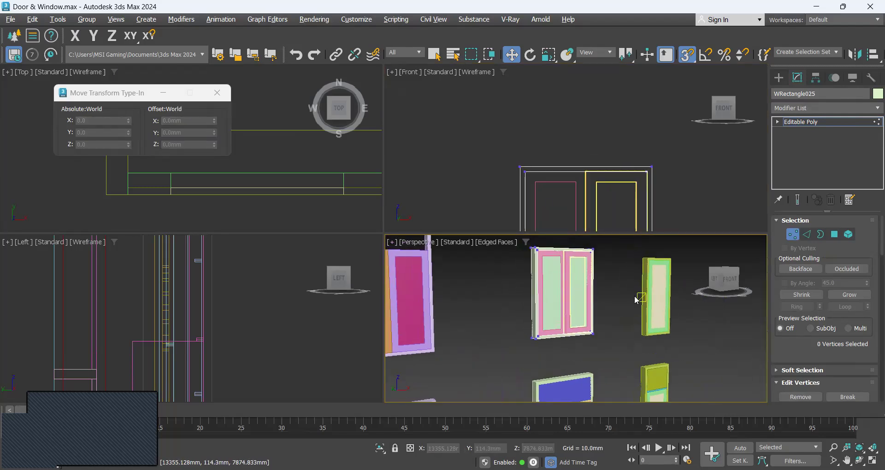
{"action": "left_click", "coordinate": [779, 77]}
{"action": "left_click", "coordinate": [512, 325]}
Step: Convert the outer frame of the upper four-panel window copy to an Editable Poly
{"action": "middle_click_drag", "start_coordinate": [492, 297], "coordinate": [541, 323]}
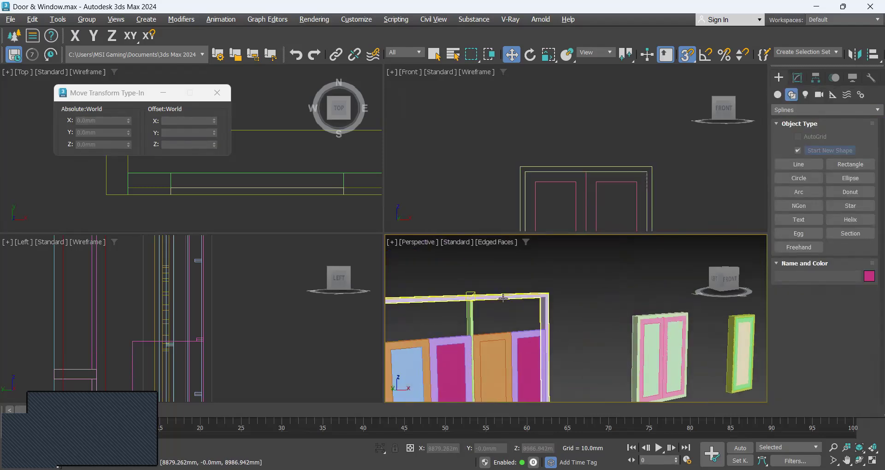
{"action": "left_click", "coordinate": [480, 324]}
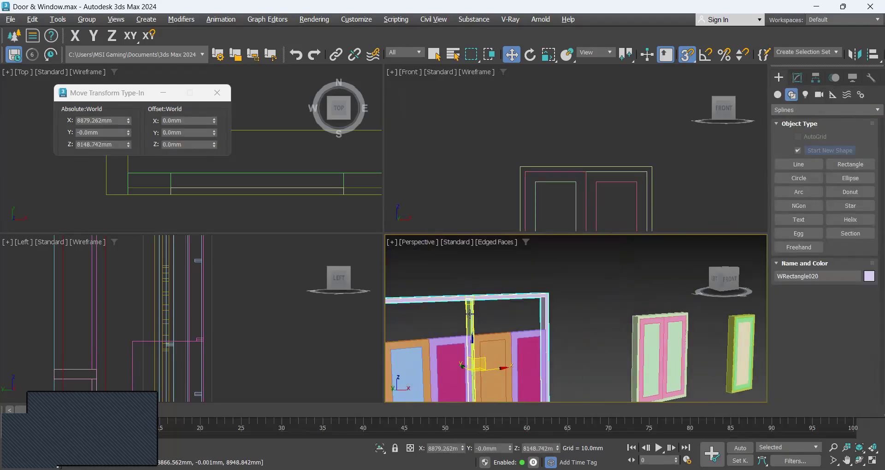
{"action": "scroll", "coordinate": [538, 167], "scroll_direction": "down", "scroll_amount": 5}
{"action": "middle_click_drag", "start_coordinate": [571, 167], "coordinate": [783, 196]}
{"action": "scroll", "coordinate": [601, 202], "scroll_direction": "up", "scroll_amount": 3}
{"action": "middle_click_drag", "start_coordinate": [602, 202], "coordinate": [514, 148]}
{"action": "scroll", "coordinate": [517, 148], "scroll_direction": "up", "scroll_amount": 2}
{"action": "right_click", "coordinate": [449, 106]}
{"action": "mouse_move", "coordinate": [474, 286]}
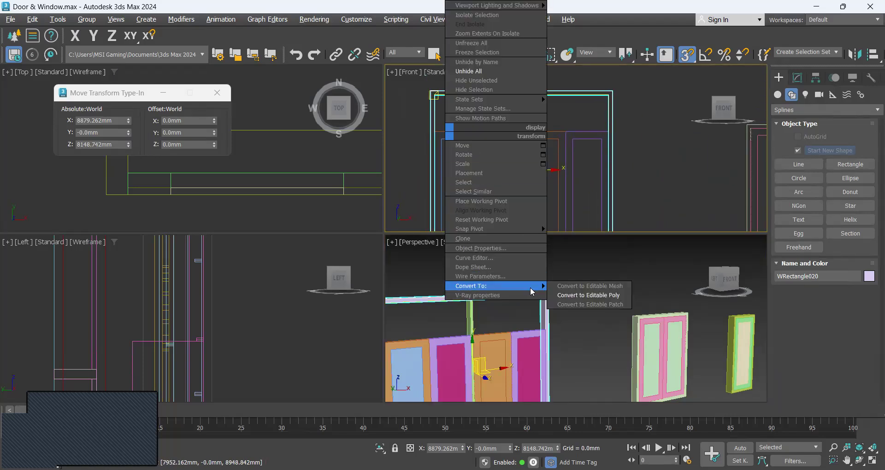
{"action": "left_click", "coordinate": [612, 296]}
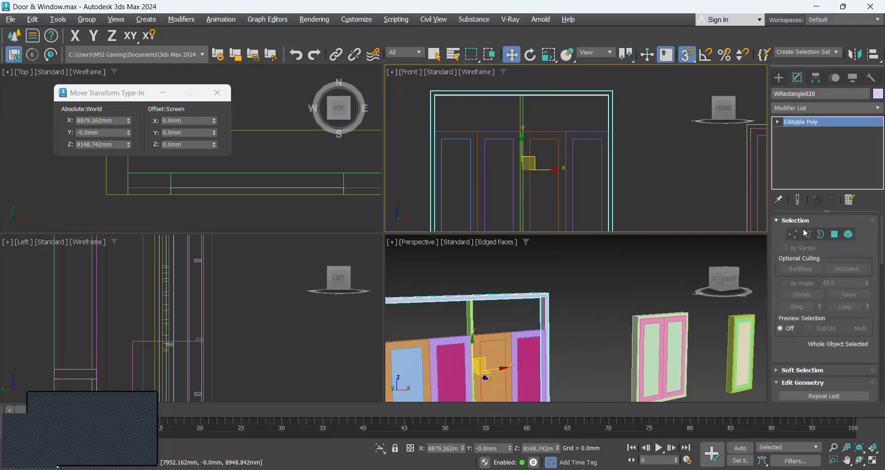
Step: Lower the top vertices of the four-panel copy's outer frame about 394 mm, snapping its inner edge to the top of the panels
{"action": "key", "text": "1"}
{"action": "middle_click_drag", "start_coordinate": [598, 145], "coordinate": [626, 190]}
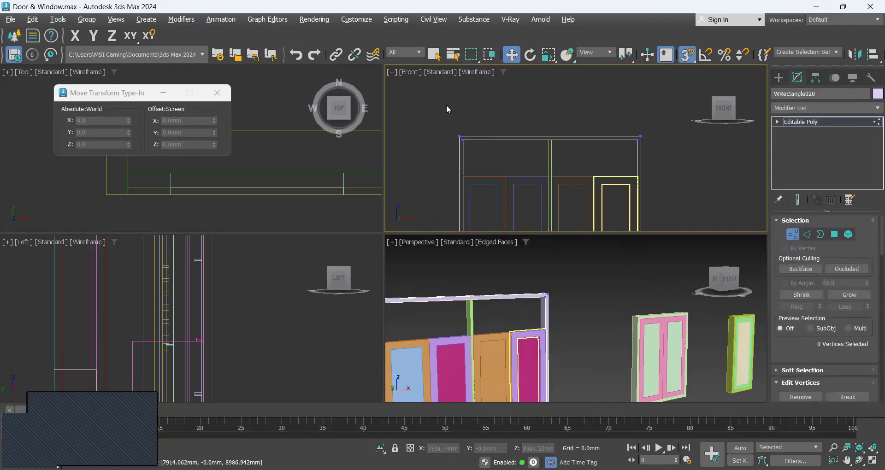
{"action": "left_click_drag", "start_coordinate": [697, 173], "coordinate": [697, 174]}
{"action": "scroll", "coordinate": [481, 154], "scroll_direction": "up", "scroll_amount": 4}
{"action": "middle_click_drag", "start_coordinate": [477, 137], "coordinate": [483, 100]}
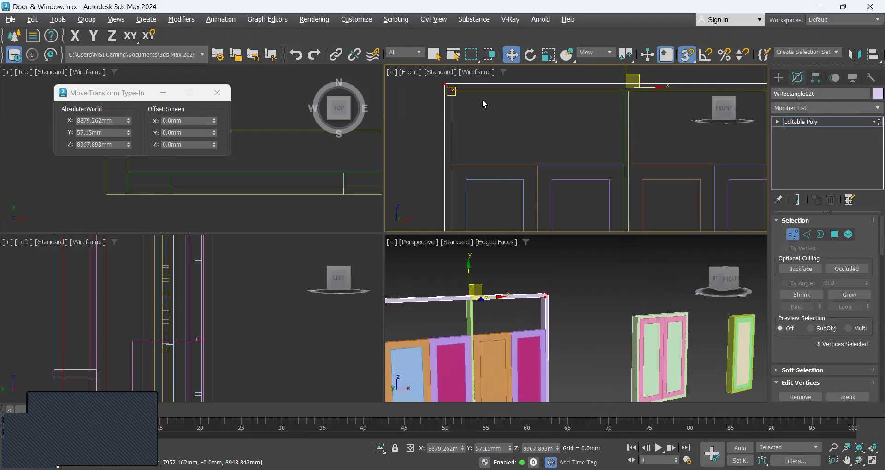
{"action": "left_click_drag", "start_coordinate": [451, 92], "coordinate": [451, 165]}
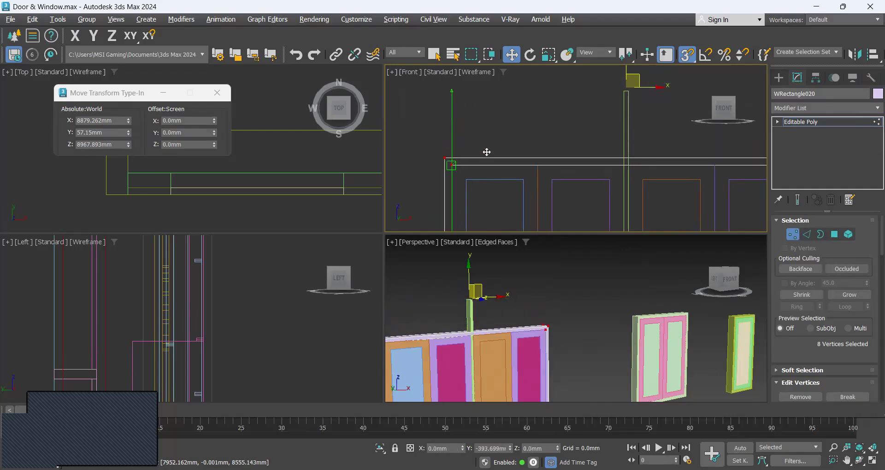
{"action": "left_click", "coordinate": [626, 114]}
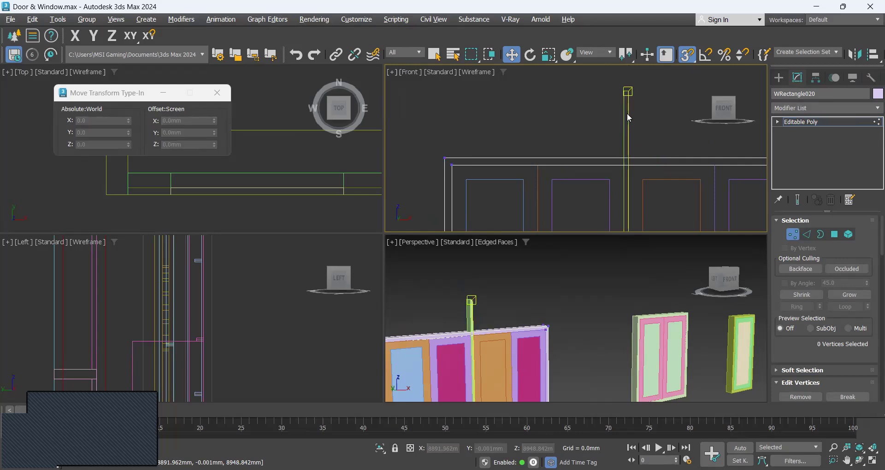
{"action": "left_click", "coordinate": [778, 78]}
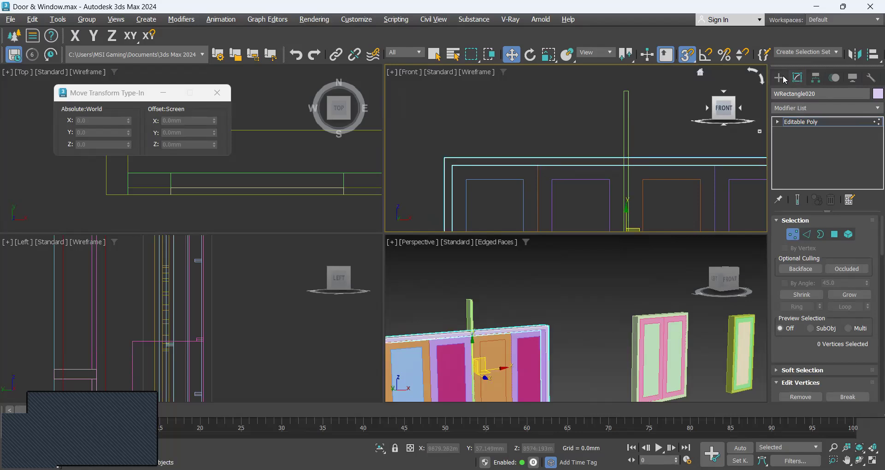
Step: Convert the central vertical bar of the upper four-panel window copy to an Editable Poly
{"action": "left_click", "coordinate": [627, 134]}
{"action": "right_click", "coordinate": [627, 131]}
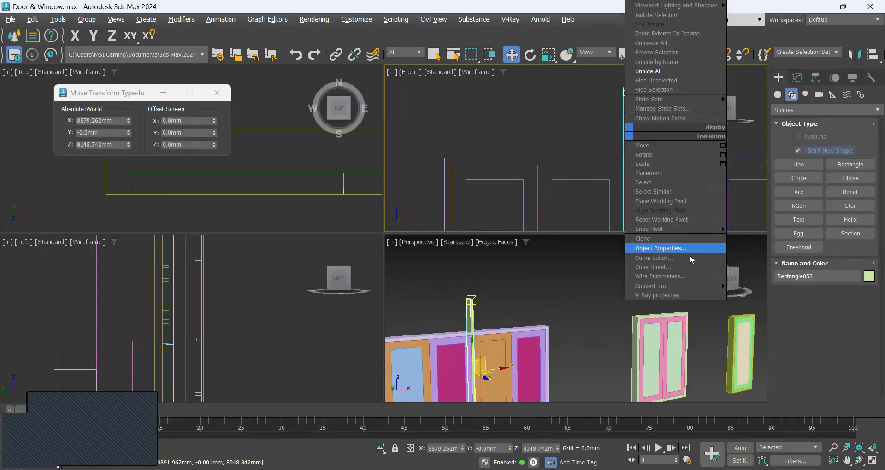
{"action": "mouse_move", "coordinate": [694, 286]}
{"action": "left_click", "coordinate": [756, 295]}
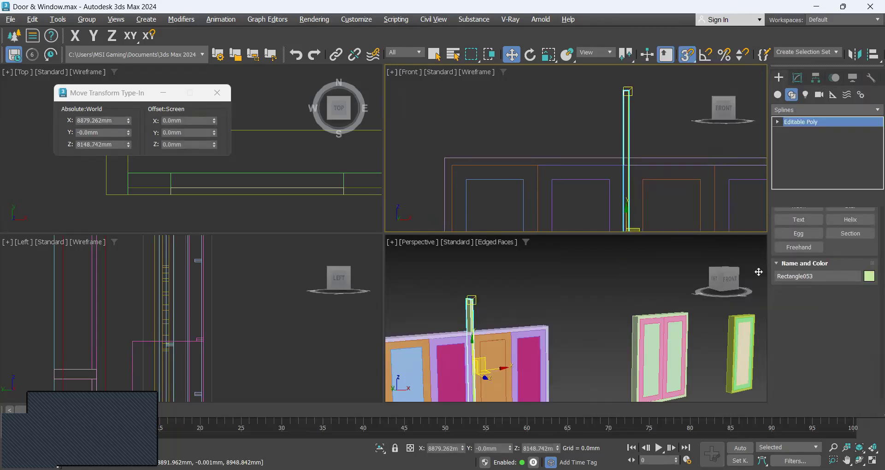
Step: Lower the central bar's top vertices about 394 mm, snapping them to the underside of the shortened frame
{"action": "left_click", "coordinate": [793, 234]}
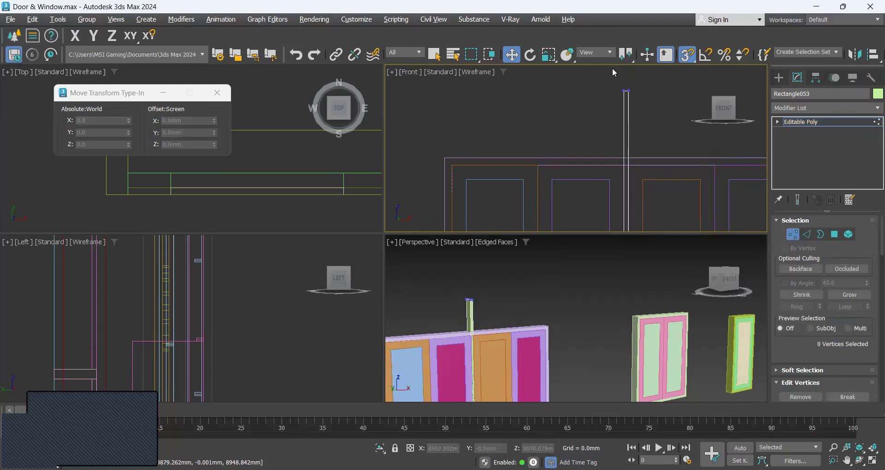
{"action": "left_click_drag", "start_coordinate": [656, 114], "coordinate": [655, 114]}
{"action": "scroll", "coordinate": [616, 101], "scroll_direction": "up", "scroll_amount": 3}
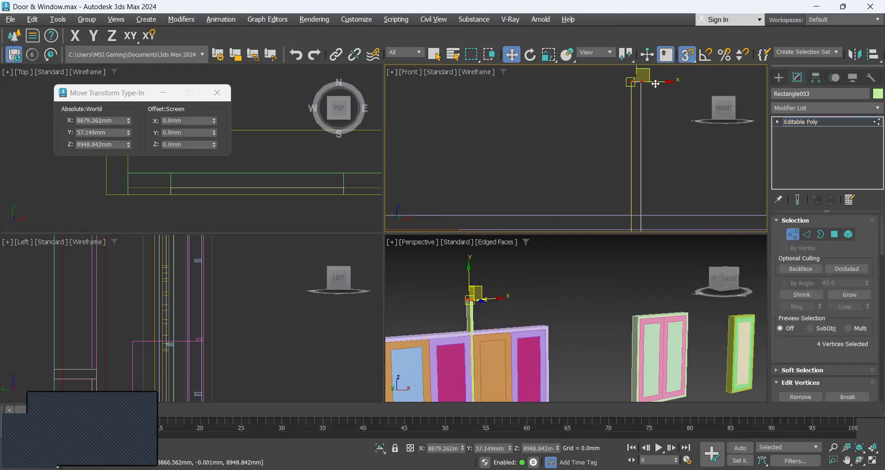
{"action": "scroll", "coordinate": [641, 87], "scroll_direction": "down", "scroll_amount": 2}
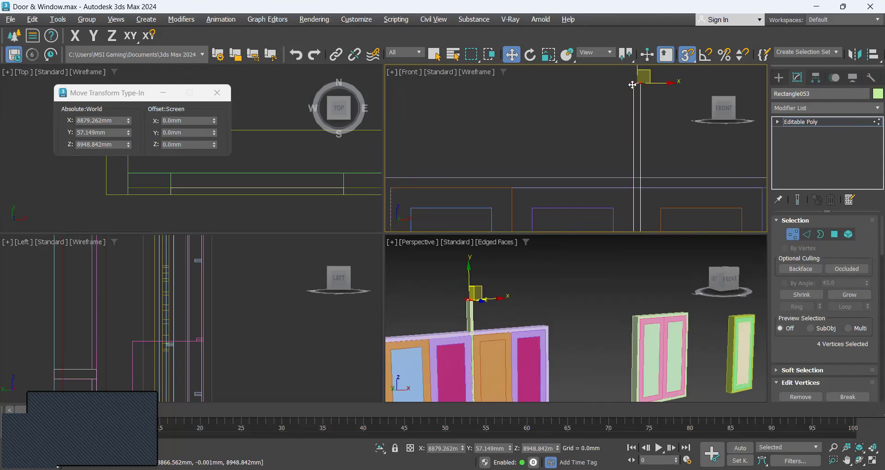
{"action": "left_click_drag", "start_coordinate": [633, 83], "coordinate": [634, 190]}
{"action": "scroll", "coordinate": [634, 147], "scroll_direction": "down", "scroll_amount": 3}
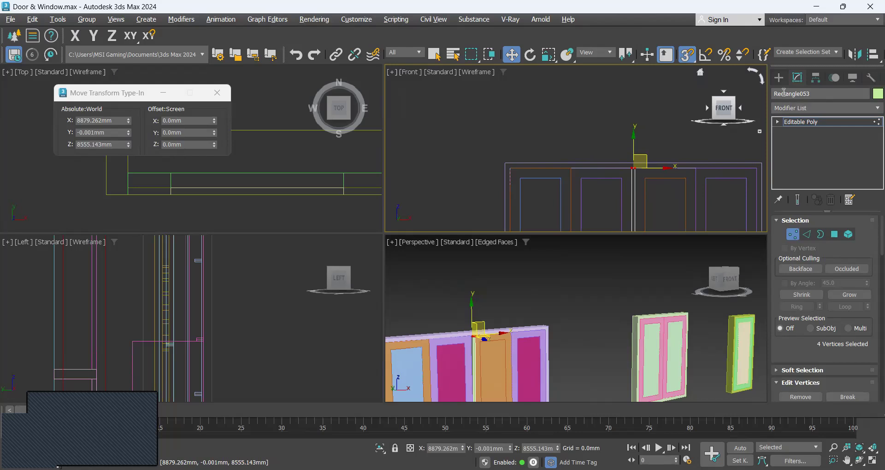
{"action": "left_click", "coordinate": [776, 77]}
{"action": "left_click", "coordinate": [597, 339]}
Step: Examine the original windows and their shortened copies from several angles in the perspective view
{"action": "scroll", "coordinate": [596, 339], "scroll_direction": "down", "scroll_amount": 5}
{"action": "scroll", "coordinate": [583, 286], "scroll_direction": "up", "scroll_amount": 3}
{"action": "middle_click_drag", "start_coordinate": [584, 282], "coordinate": [479, 263]}
{"action": "scroll", "coordinate": [484, 265], "scroll_direction": "up", "scroll_amount": 3}
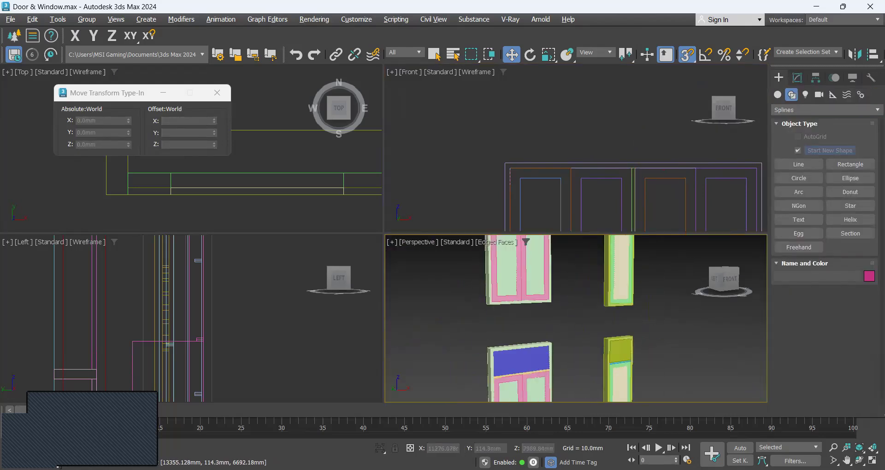
{"action": "key", "text": "ctrl+r"}
{"action": "mouse_move", "coordinate": [632, 319]}
{"action": "left_mouse_down"}
{"action": "mouse_move", "coordinate": [699, 300]}
{"action": "mouse_move", "coordinate": [638, 316]}
{"action": "mouse_move", "coordinate": [648, 316]}
{"action": "left_mouse_up"}
{"action": "scroll", "coordinate": [628, 320], "scroll_direction": "down", "scroll_amount": 5}
{"action": "right_click", "coordinate": [645, 318]}
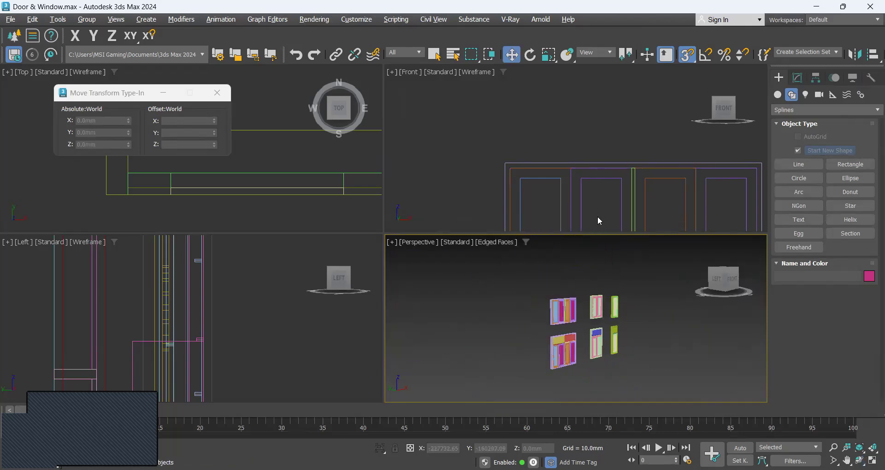
{"action": "scroll", "coordinate": [598, 216], "scroll_direction": "down", "scroll_amount": 5}
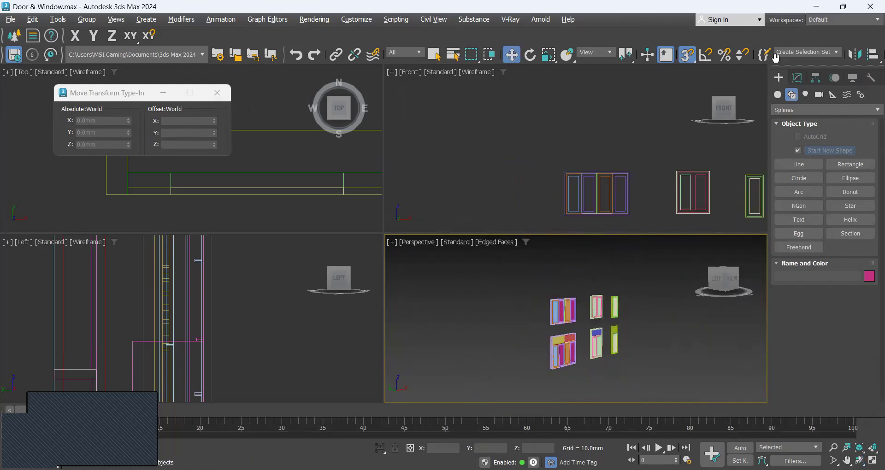
Step: Turn off snapping and group all parts of the lower four-panel window under the name W1
{"action": "left_click", "coordinate": [644, 165]}
{"action": "key", "text": "s"}
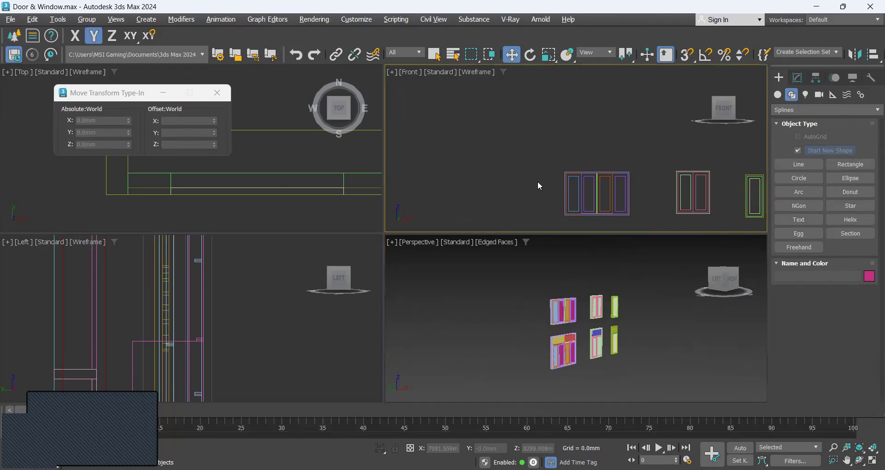
{"action": "scroll", "coordinate": [537, 182], "scroll_direction": "down", "scroll_amount": 3}
{"action": "middle_click_drag", "start_coordinate": [538, 181], "coordinate": [496, 141]}
{"action": "left_click_drag", "start_coordinate": [547, 215], "coordinate": [576, 231]}
{"action": "left_click", "coordinate": [95, 21]}
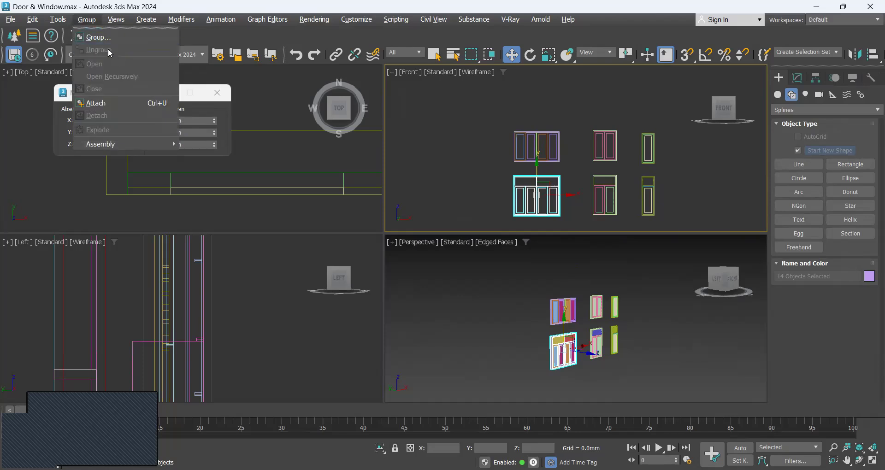
{"action": "left_click", "coordinate": [102, 38]}
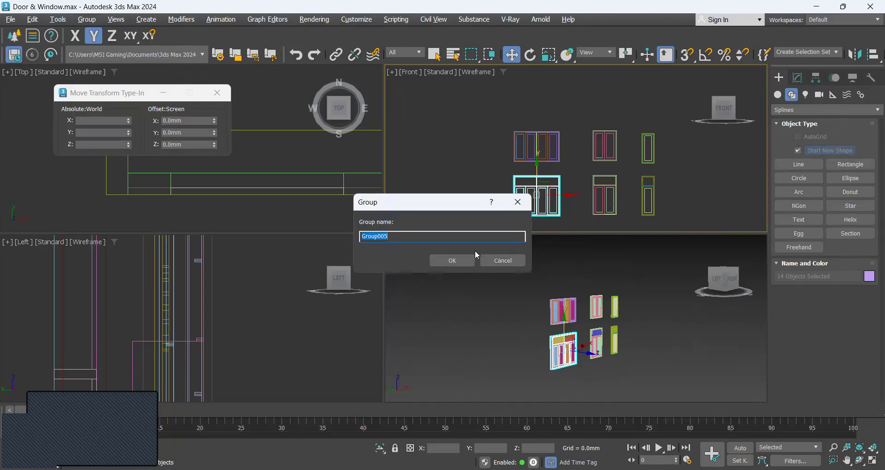
{"action": "type", "text": "W1"}
{"action": "left_click", "coordinate": [453, 261]}
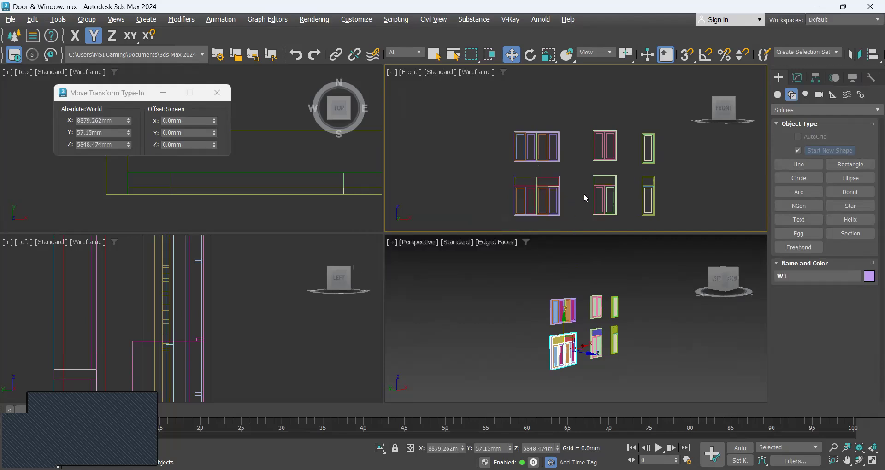
Step: Group all parts of the lower two-panel window with top pane
{"action": "left_click", "coordinate": [585, 198]}
{"action": "left_click_drag", "start_coordinate": [622, 224], "coordinate": [622, 224]}
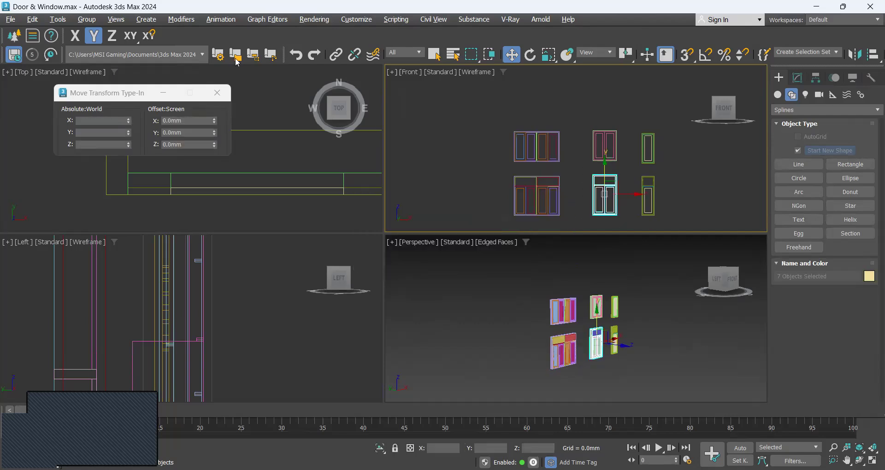
{"action": "left_click", "coordinate": [86, 19]}
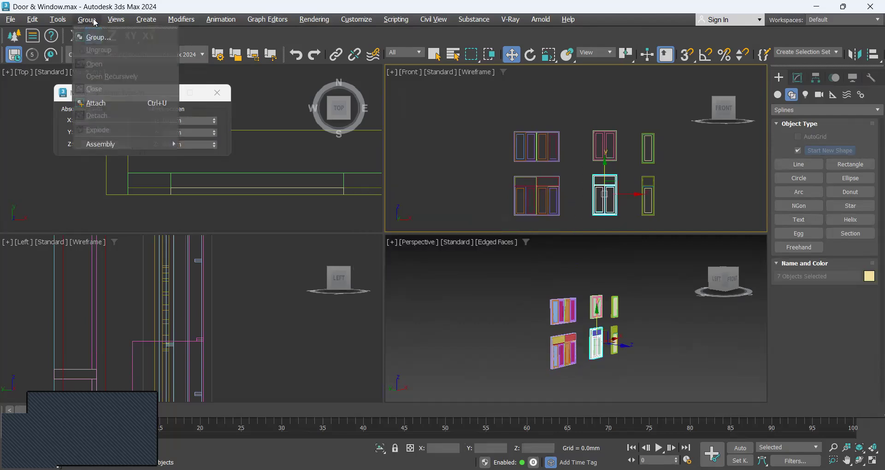
{"action": "left_click", "coordinate": [458, 261]}
{"action": "left_click", "coordinate": [516, 288]}
{"action": "scroll", "coordinate": [595, 320], "scroll_direction": "down", "scroll_amount": 3}
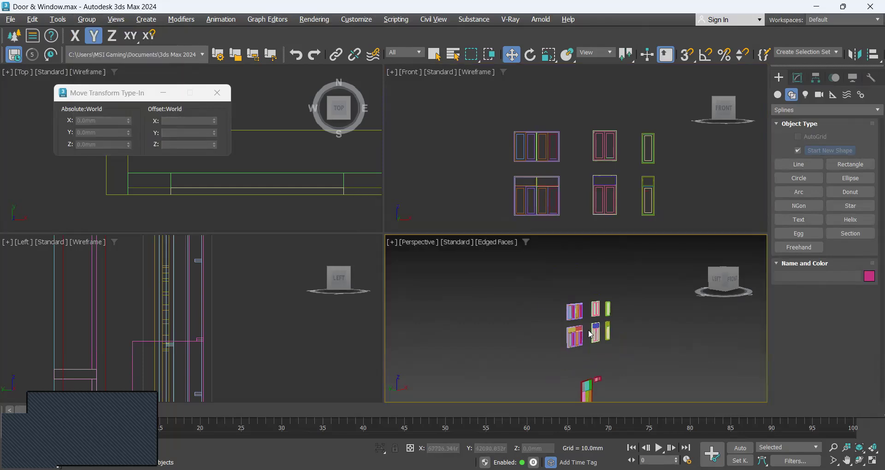
{"action": "scroll", "coordinate": [591, 335], "scroll_direction": "up", "scroll_amount": 3}
{"action": "middle_click_drag", "start_coordinate": [567, 367], "coordinate": [550, 306]}
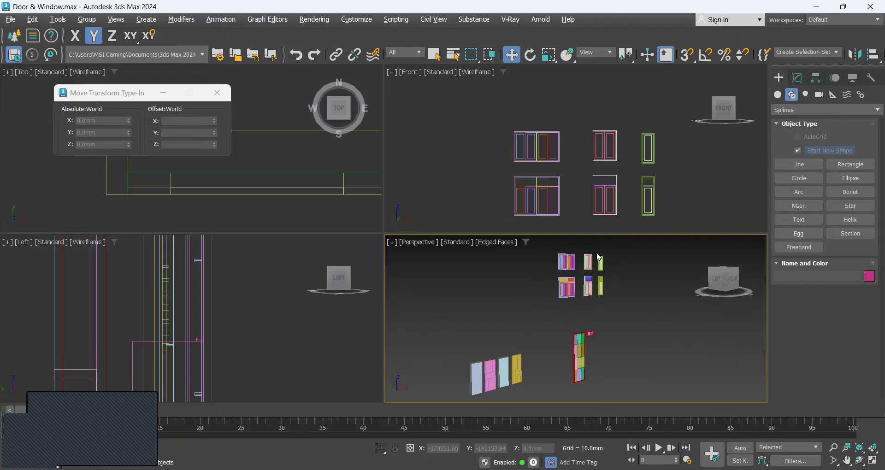
{"action": "left_click", "coordinate": [577, 360]}
{"action": "middle_click_drag", "start_coordinate": [577, 359], "coordinate": [558, 343]}
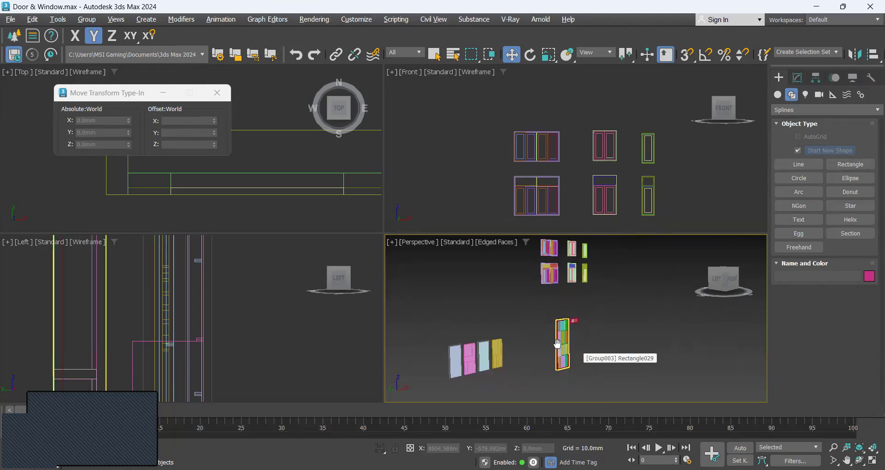
Step: Select the tall door group and the small group beside it in turn, and try locking the selection on the small group
{"action": "left_click", "coordinate": [558, 342]}
{"action": "mouse_move", "coordinate": [578, 335]}
{"action": "left_mouse_down"}
{"action": "mouse_move", "coordinate": [561, 345]}
{"action": "mouse_move", "coordinate": [587, 340]}
{"action": "mouse_move", "coordinate": [575, 335]}
{"action": "left_mouse_up"}
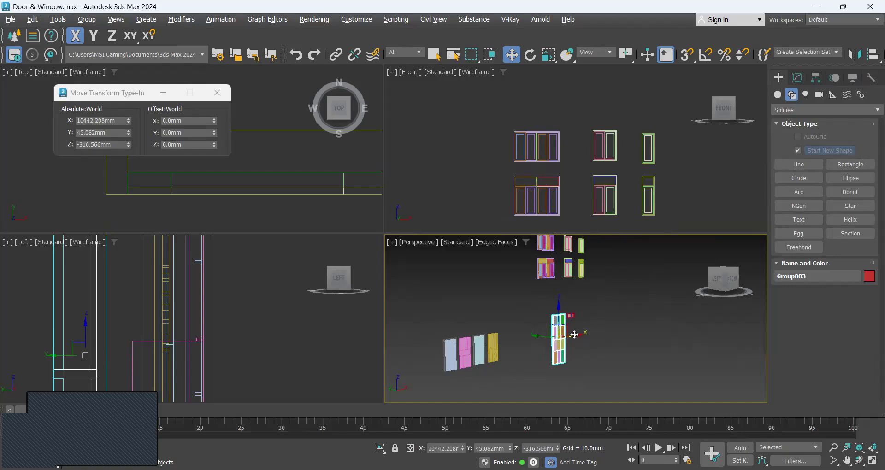
{"action": "scroll", "coordinate": [575, 334], "scroll_direction": "up", "scroll_amount": 5}
{"action": "left_click", "coordinate": [567, 273]}
{"action": "scroll", "coordinate": [602, 339], "scroll_direction": "down", "scroll_amount": 3}
{"action": "middle_click_drag", "start_coordinate": [602, 339], "coordinate": [576, 340]}
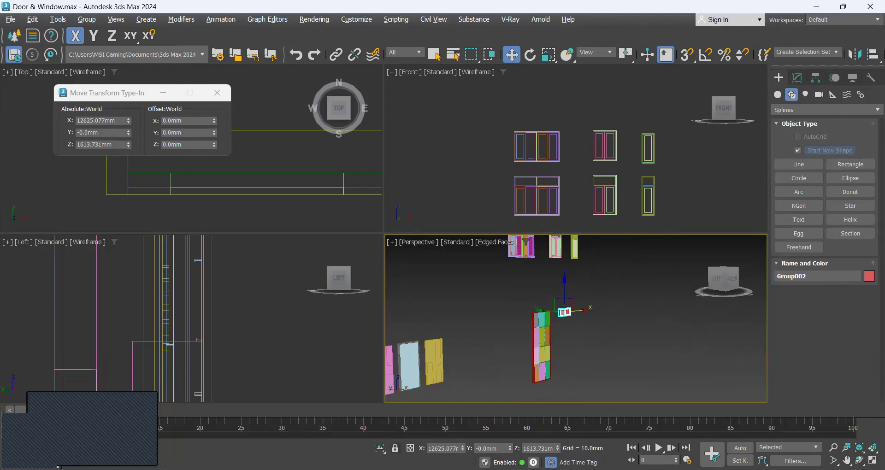
{"action": "left_click", "coordinate": [593, 344]}
{"action": "left_click", "coordinate": [565, 313]}
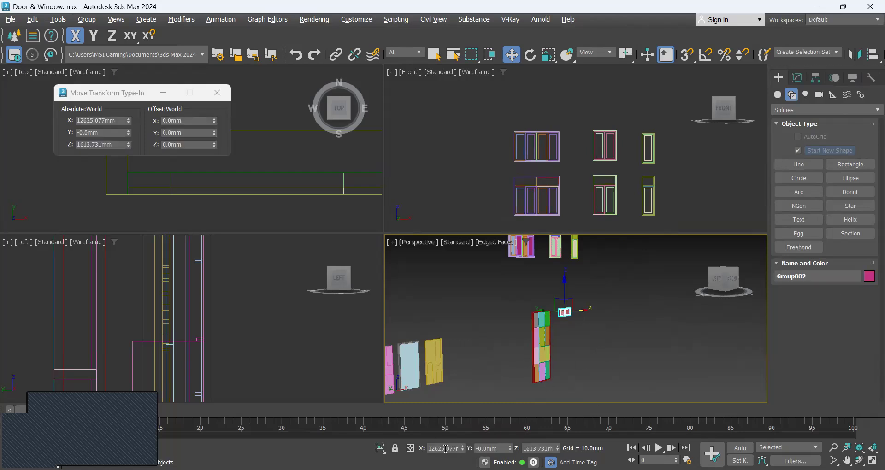
{"action": "key", "text": "space"}
{"action": "left_click", "coordinate": [395, 448]}
Step: Select the tall multi-coloured door group, lock the selection on it and release the lock again
{"action": "left_click", "coordinate": [573, 328]}
{"action": "left_click", "coordinate": [544, 335]}
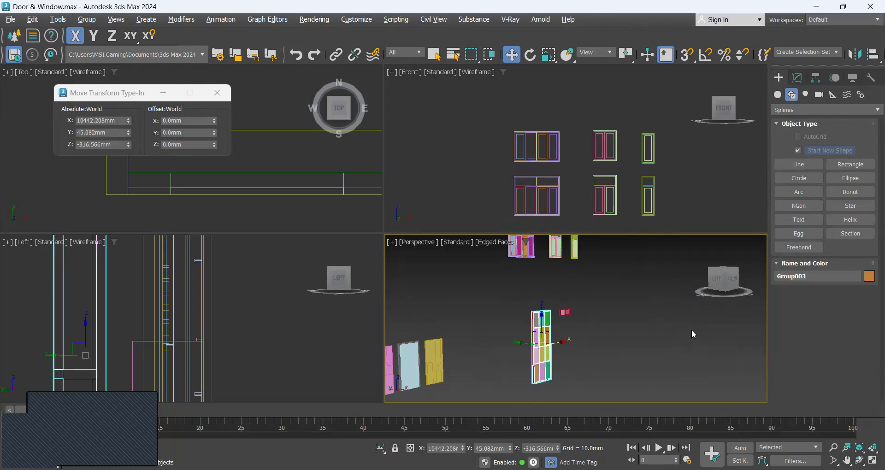
{"action": "right_click", "coordinate": [733, 329]}
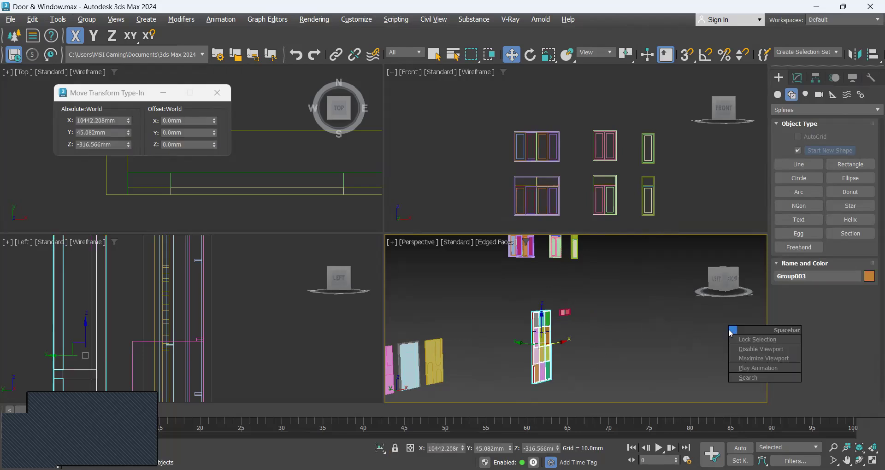
{"action": "left_click", "coordinate": [763, 339]}
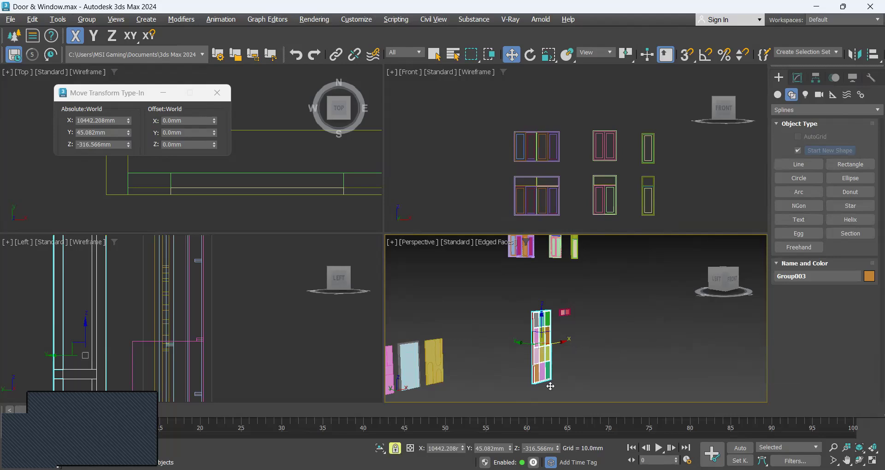
{"action": "right_click", "coordinate": [599, 369]}
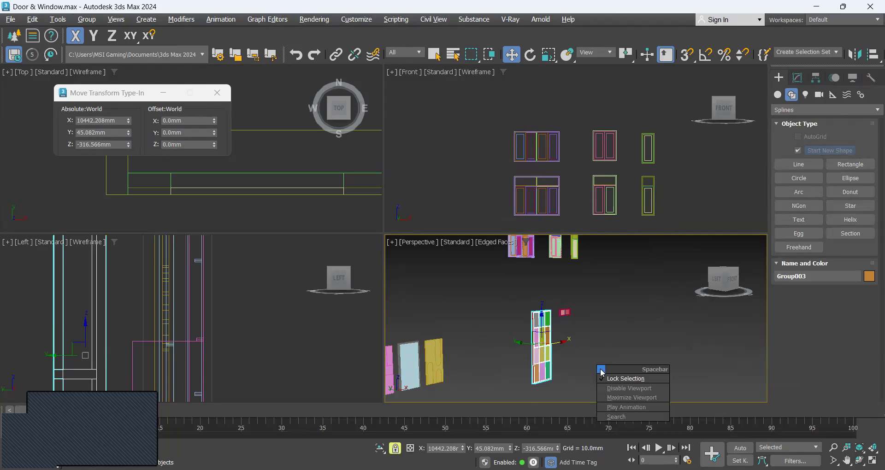
{"action": "left_click", "coordinate": [640, 378]}
Step: Reselect the small group beside the tall door and toggle the selection lock on and off
{"action": "left_click", "coordinate": [644, 369]}
{"action": "middle_click_drag", "start_coordinate": [592, 360], "coordinate": [612, 348]}
{"action": "scroll", "coordinate": [576, 295], "scroll_direction": "up", "scroll_amount": 3}
{"action": "left_click", "coordinate": [578, 295]}
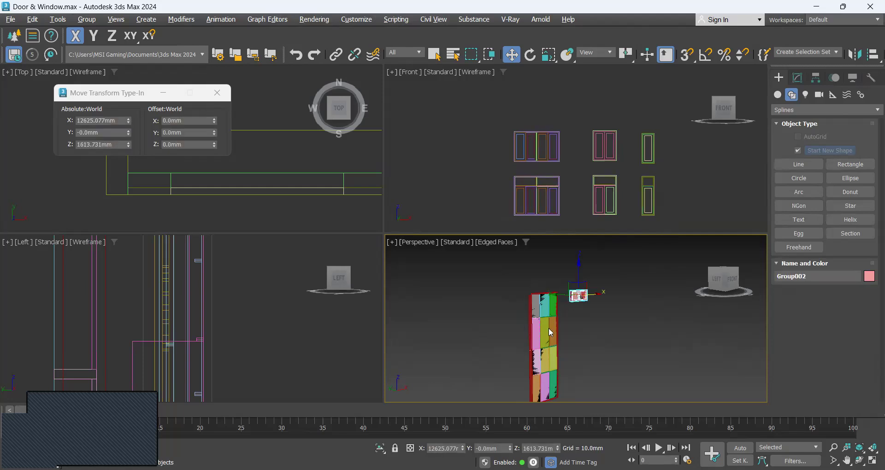
{"action": "key", "text": "space"}
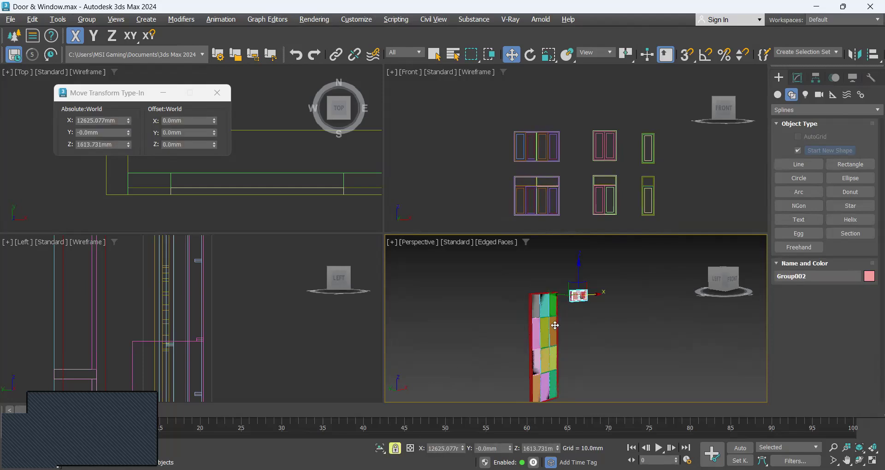
{"action": "left_click", "coordinate": [396, 448]}
Step: Change the object colour of the third glass pane in the upper four-panel window to dark teal-blue
{"action": "scroll", "coordinate": [643, 283], "scroll_direction": "down", "scroll_amount": 5}
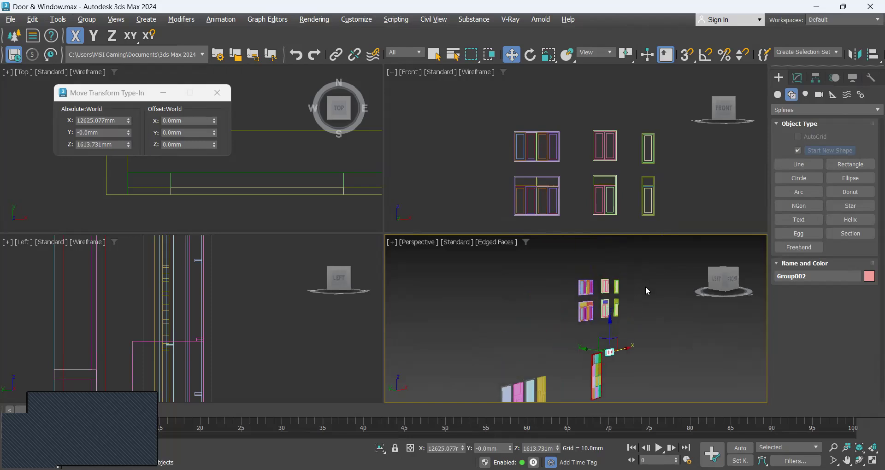
{"action": "left_click", "coordinate": [625, 192]}
{"action": "scroll", "coordinate": [625, 191], "scroll_direction": "up", "scroll_amount": 2}
{"action": "scroll", "coordinate": [624, 297], "scroll_direction": "up", "scroll_amount": 8}
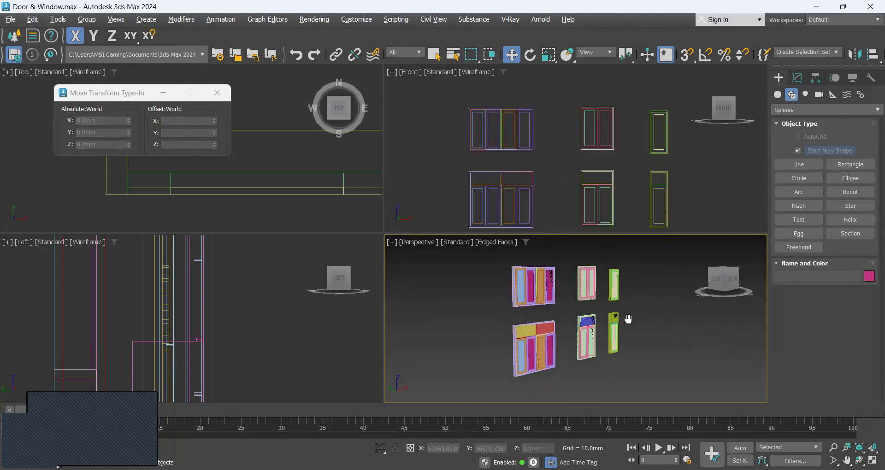
{"action": "scroll", "coordinate": [543, 277], "scroll_direction": "down", "scroll_amount": 1}
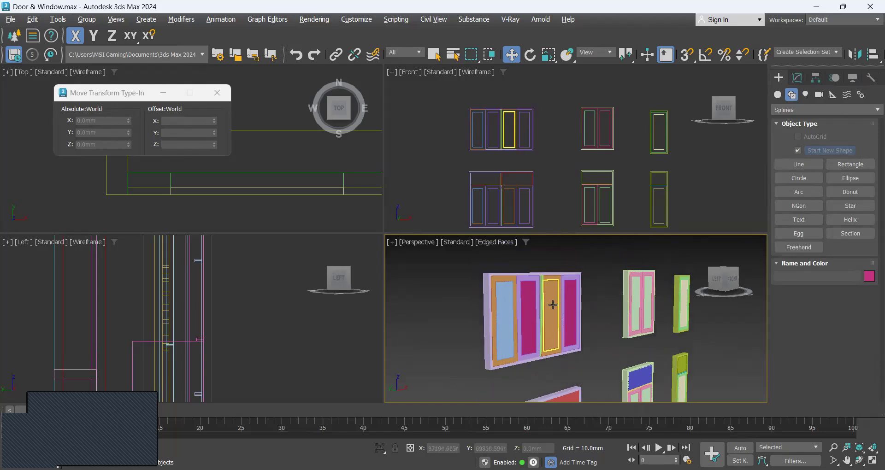
{"action": "left_click", "coordinate": [552, 305]}
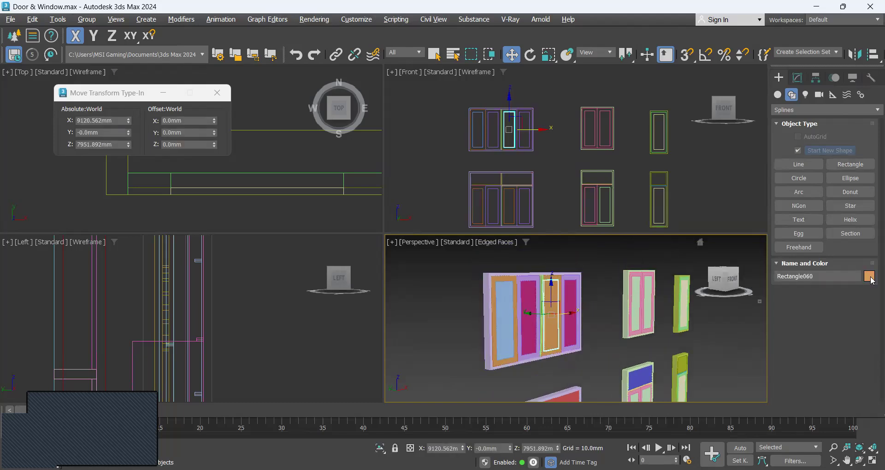
{"action": "left_click", "coordinate": [870, 277]}
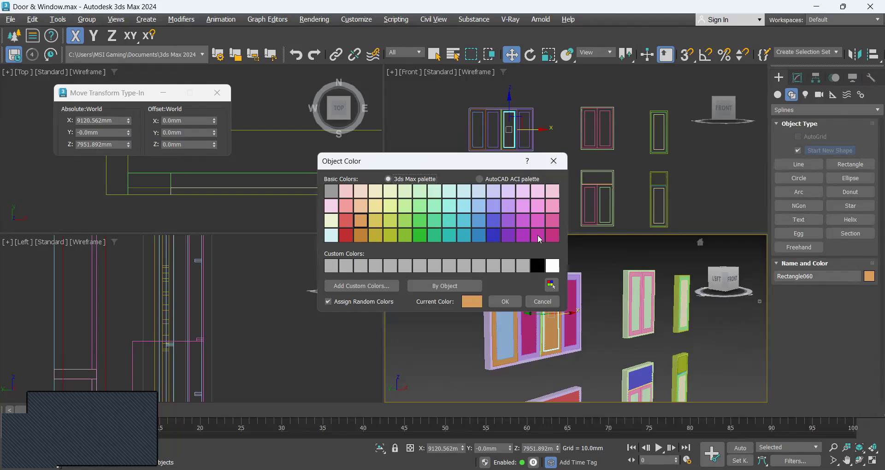
{"action": "left_click", "coordinate": [465, 236]}
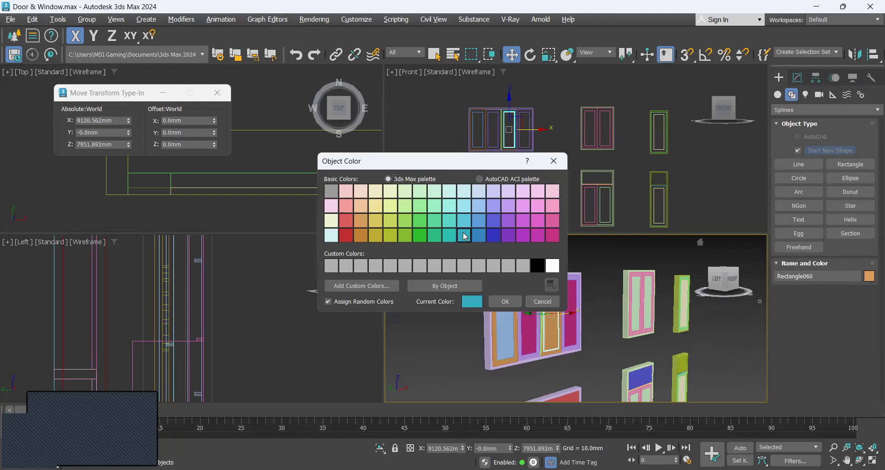
{"action": "left_click", "coordinate": [505, 301]}
{"action": "left_click", "coordinate": [633, 343]}
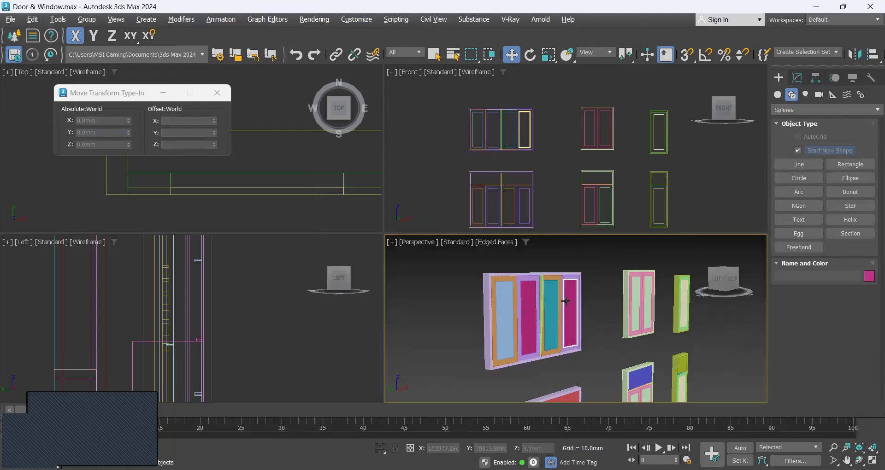
Step: Recolour the other three glass panes of the upper four-panel window together in the same dark teal-blue
{"action": "left_click", "coordinate": [566, 298]}
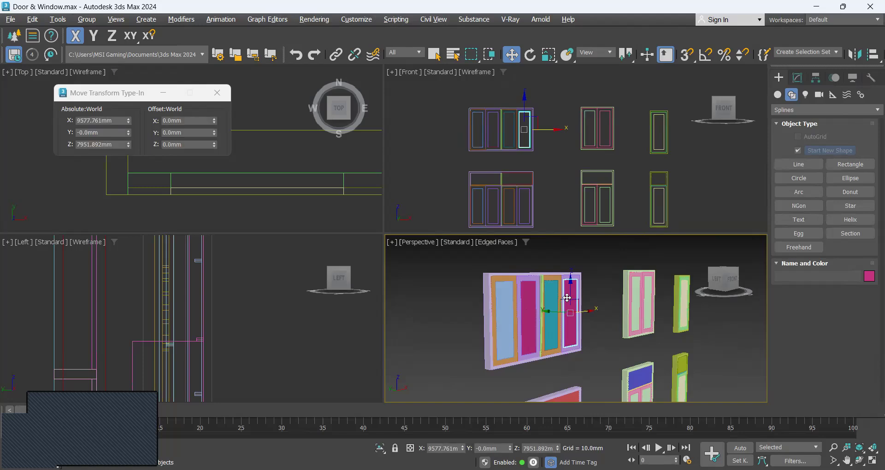
{"action": "scroll", "coordinate": [533, 303], "scroll_direction": "up", "scroll_amount": 2}
{"action": "left_click", "coordinate": [527, 307], "text": "ctrl"}
{"action": "left_click", "coordinate": [495, 318], "text": "ctrl"}
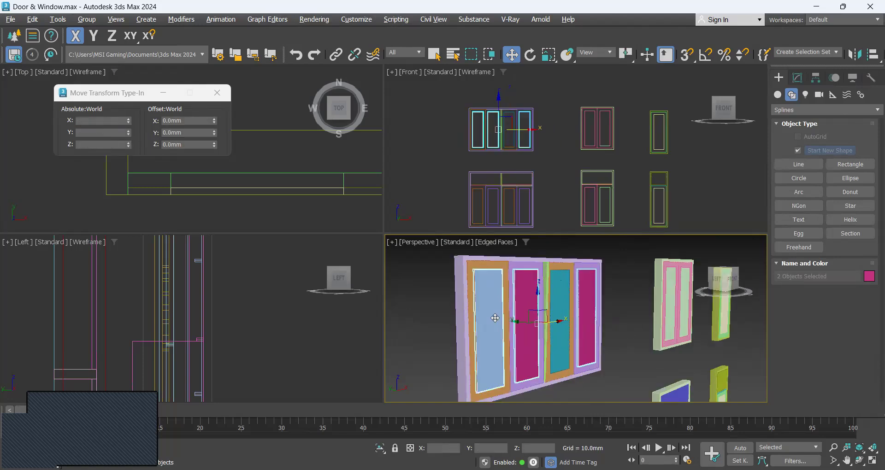
{"action": "left_click", "coordinate": [869, 276]}
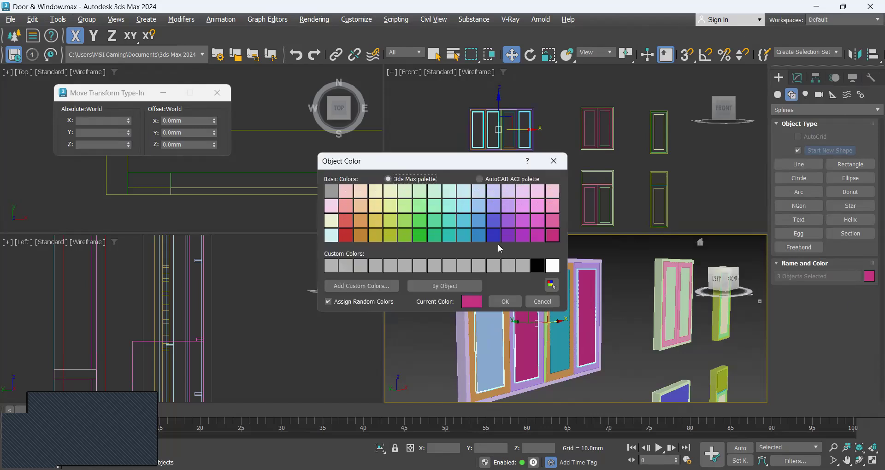
{"action": "left_click", "coordinate": [464, 235]}
{"action": "left_click", "coordinate": [507, 302]}
{"action": "scroll", "coordinate": [555, 329], "scroll_direction": "down", "scroll_amount": 4}
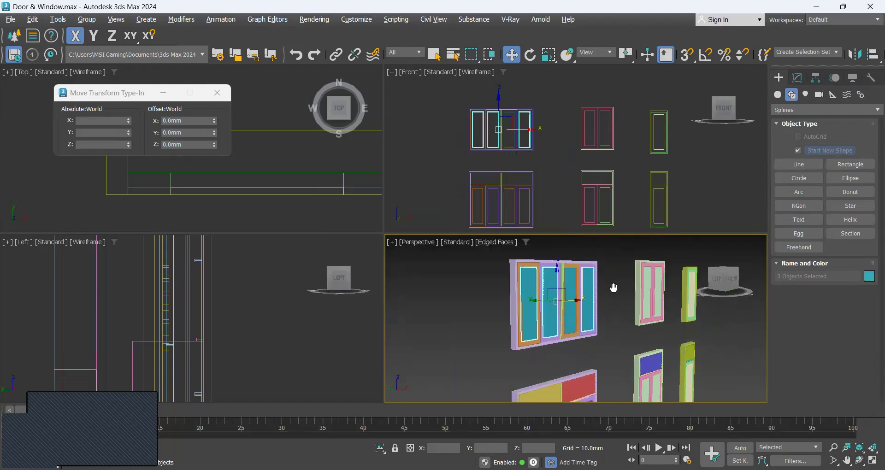